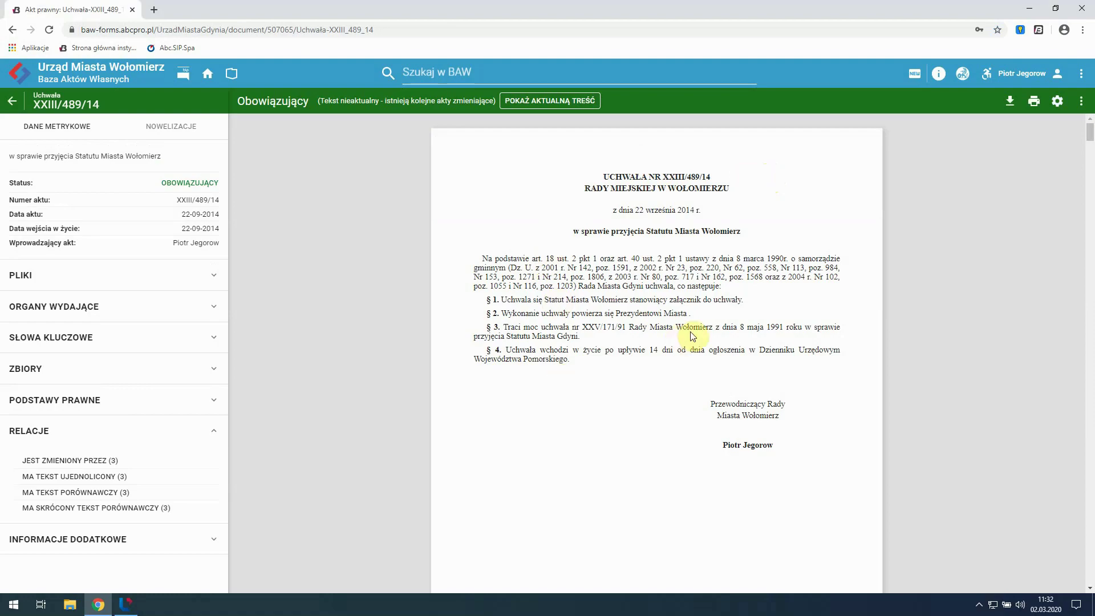
Look through the original text of resolution XXIII/489/14 and display the list of acts that amend it
scroll(827, 302, "down", 10)
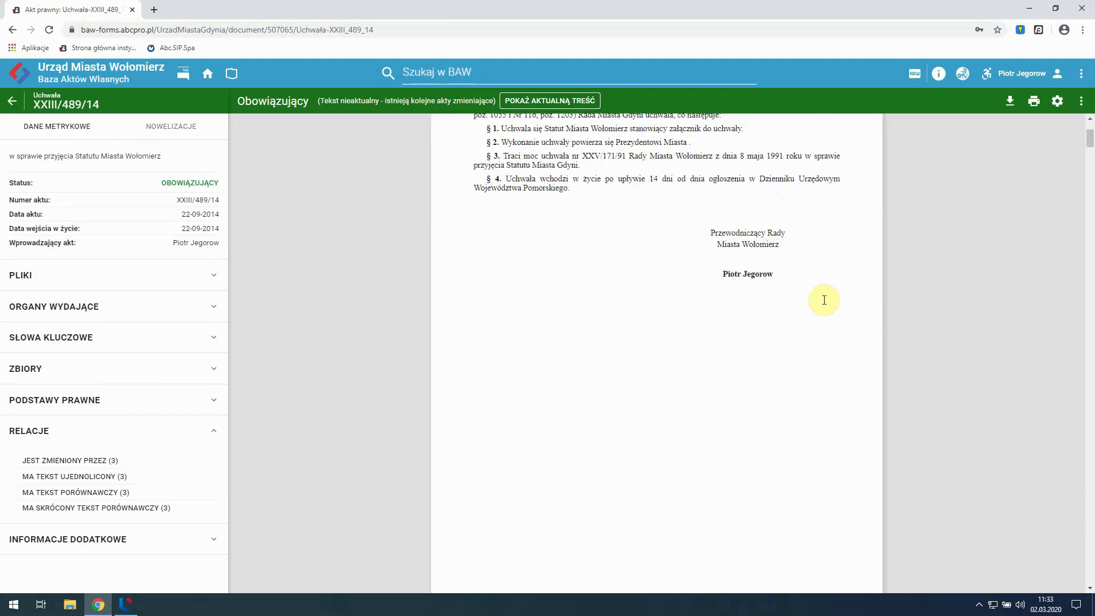
scroll(736, 308, "up", 10)
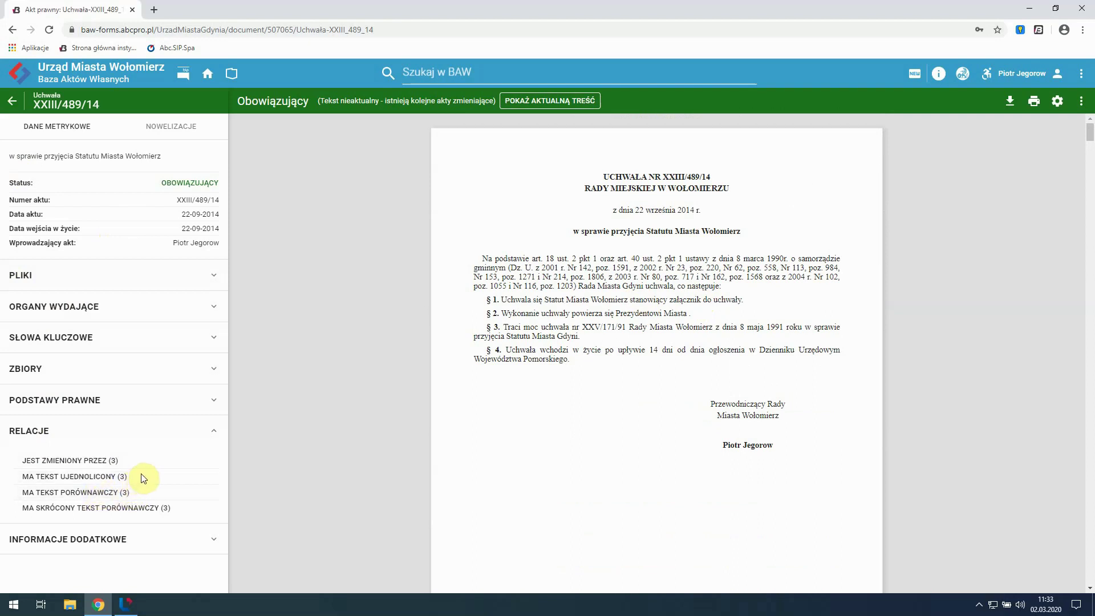
left_click(73, 463)
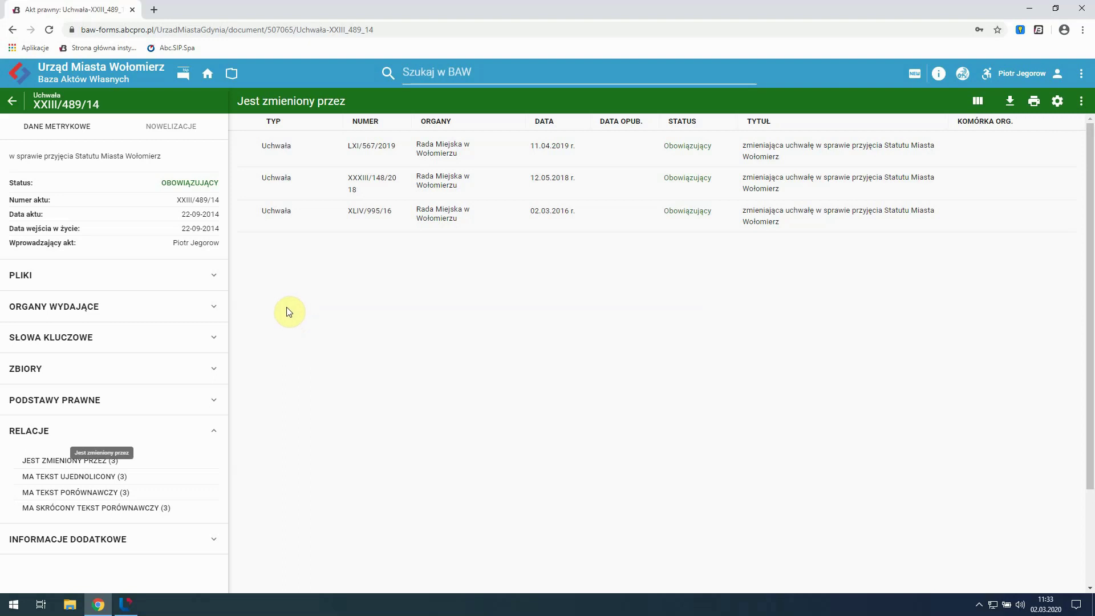
Open the resolution's amendment history and examine the shortened comparison text dated 11-04-2019
left_click(170, 134)
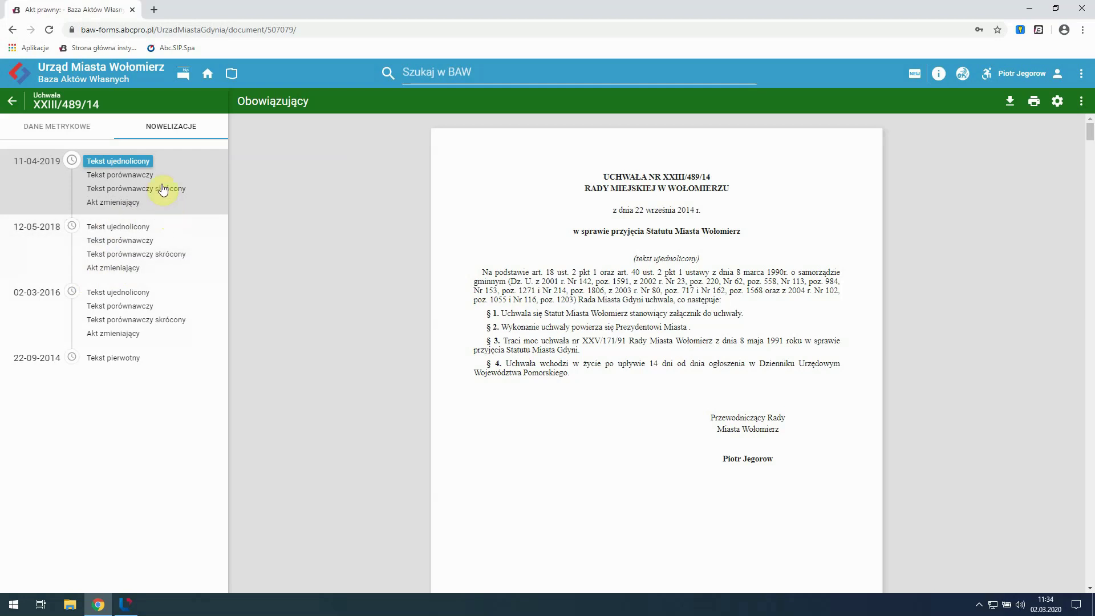
left_click(126, 160)
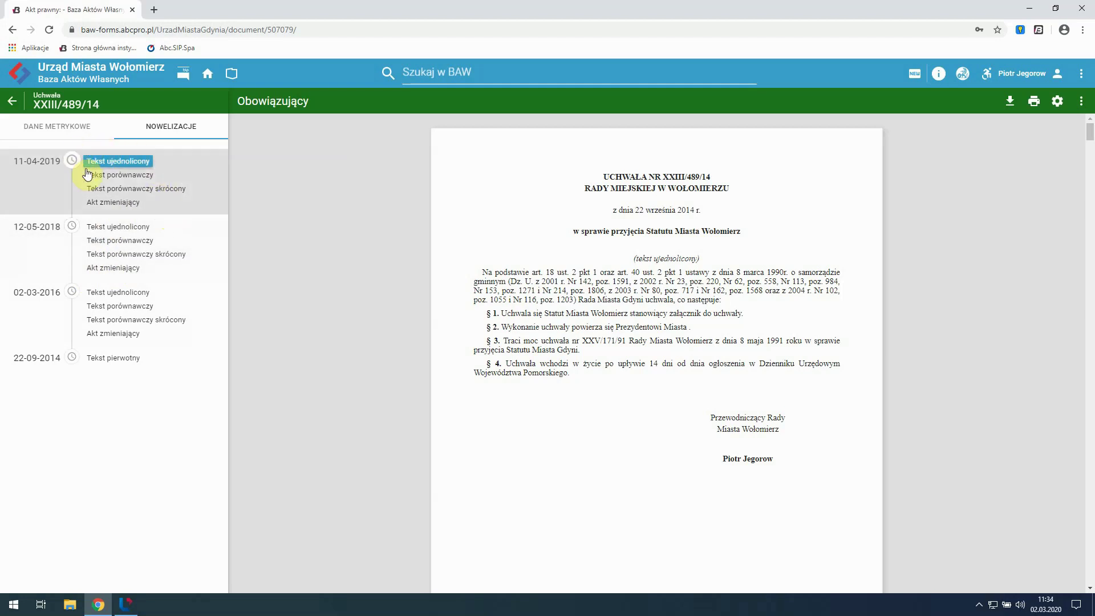
left_click(129, 192)
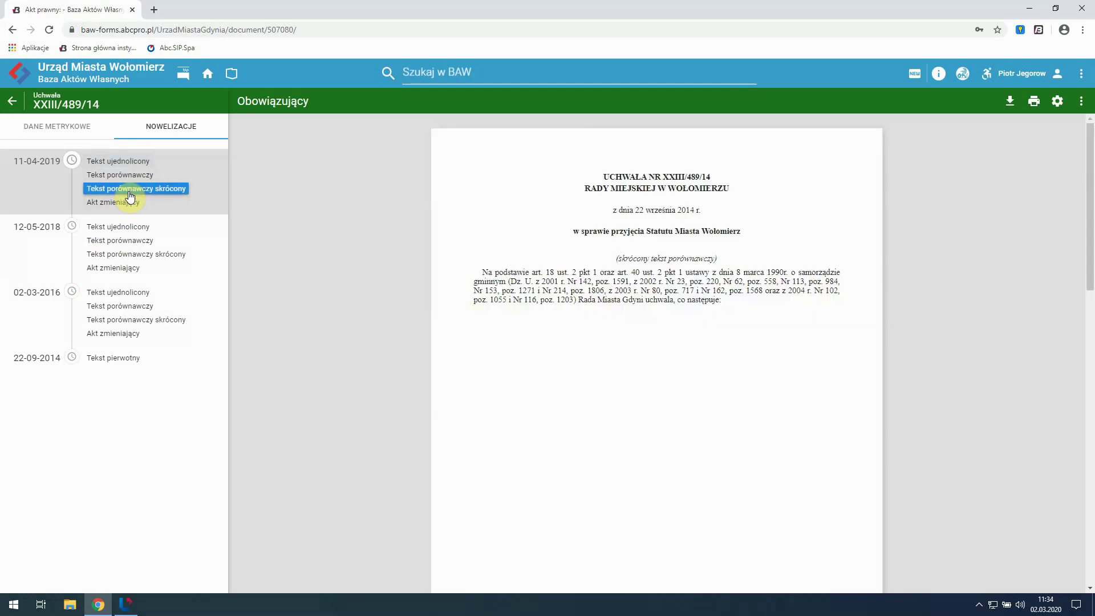
scroll(597, 273, "down", 10)
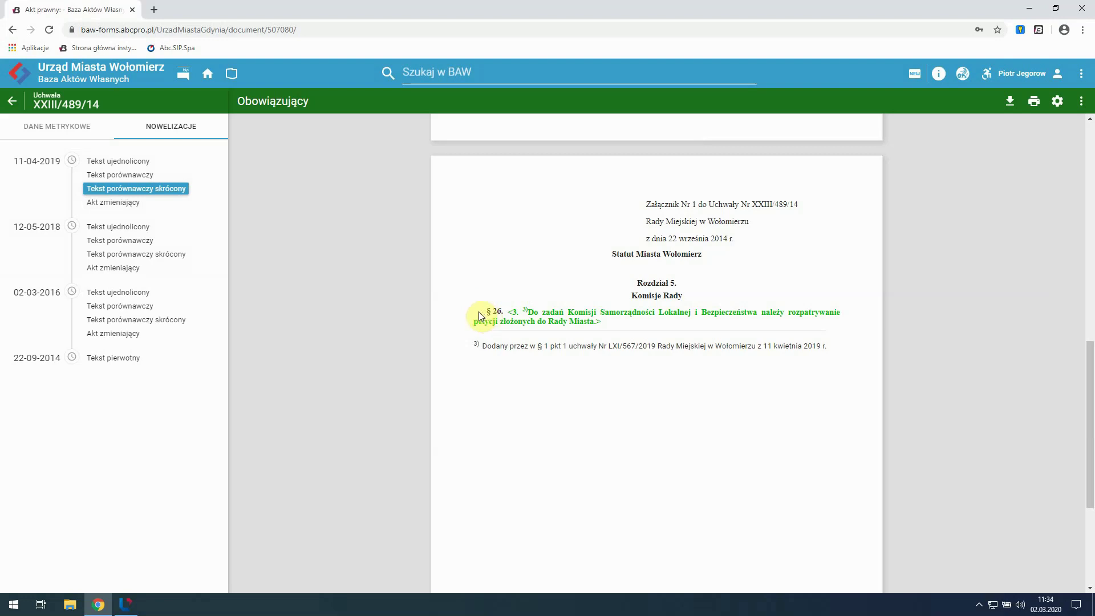
scroll(523, 284, "up", 10)
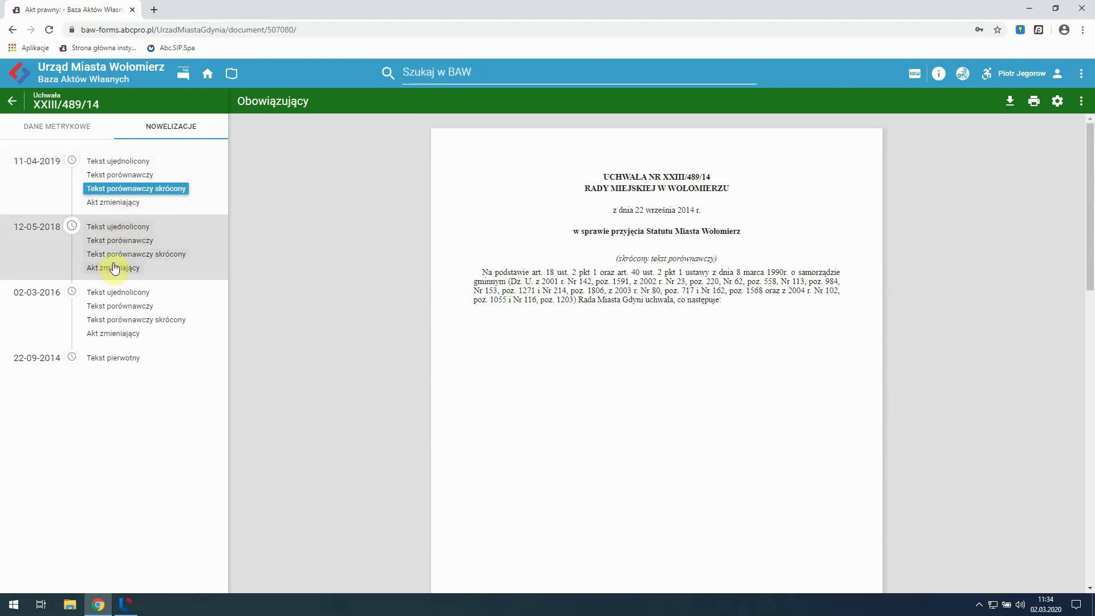
Read the consolidated text dated 11-04-2019, checking the amendment footnote for § 12 in chapter 3
left_click(126, 165)
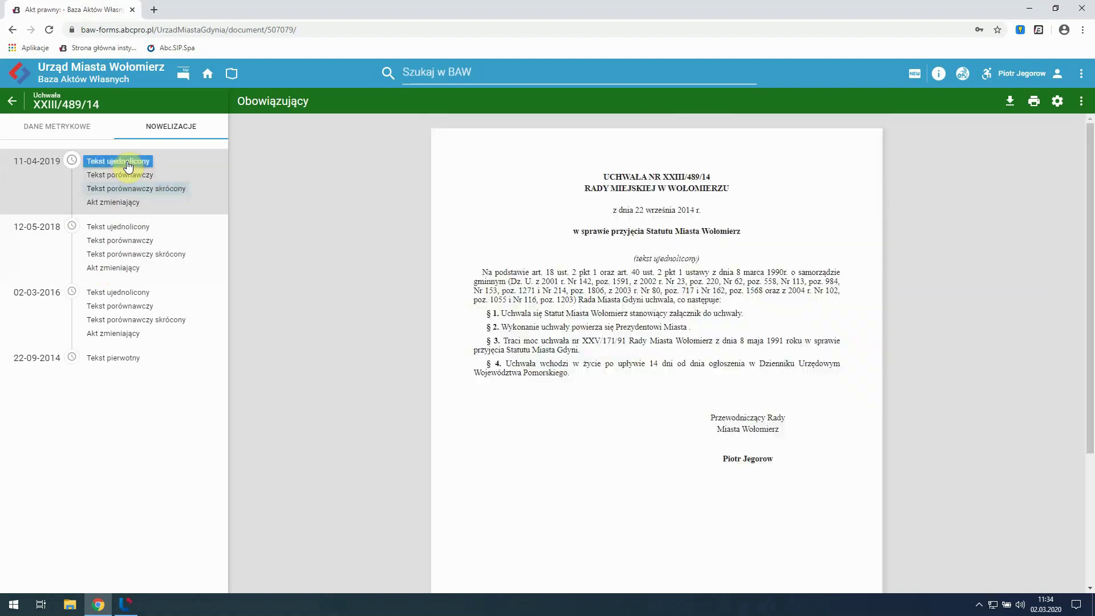
scroll(621, 362, "down", 20)
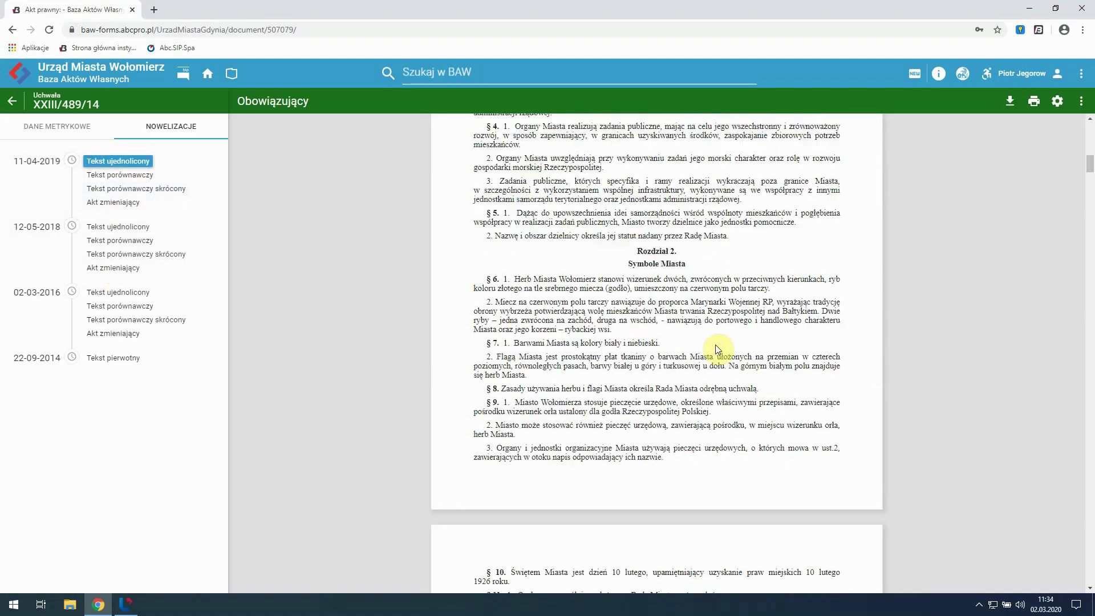
scroll(726, 345, "down", 10)
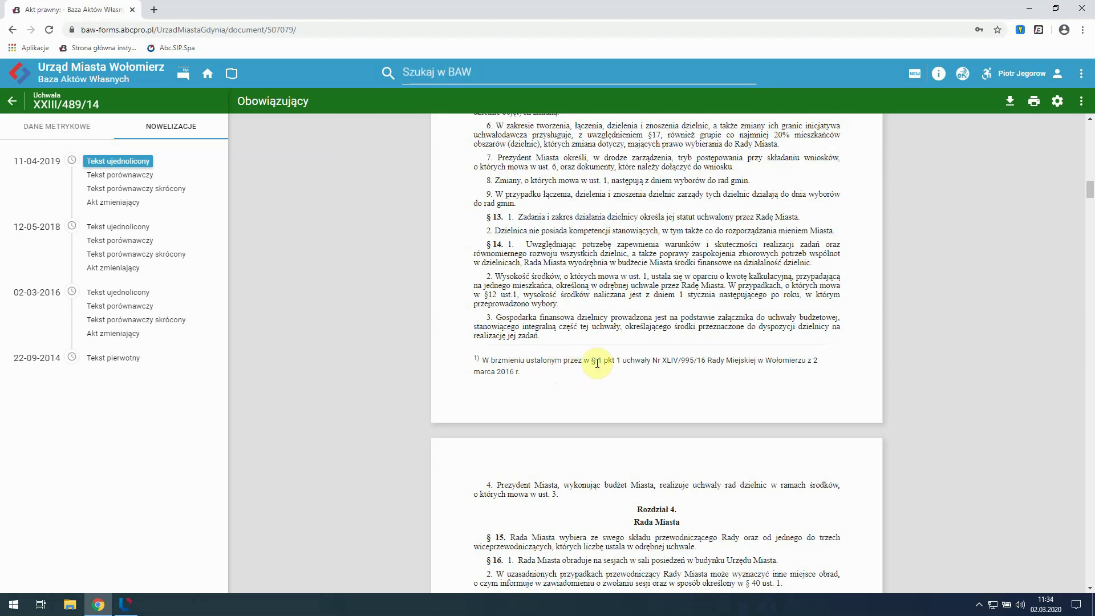
scroll(604, 366, "up", 3)
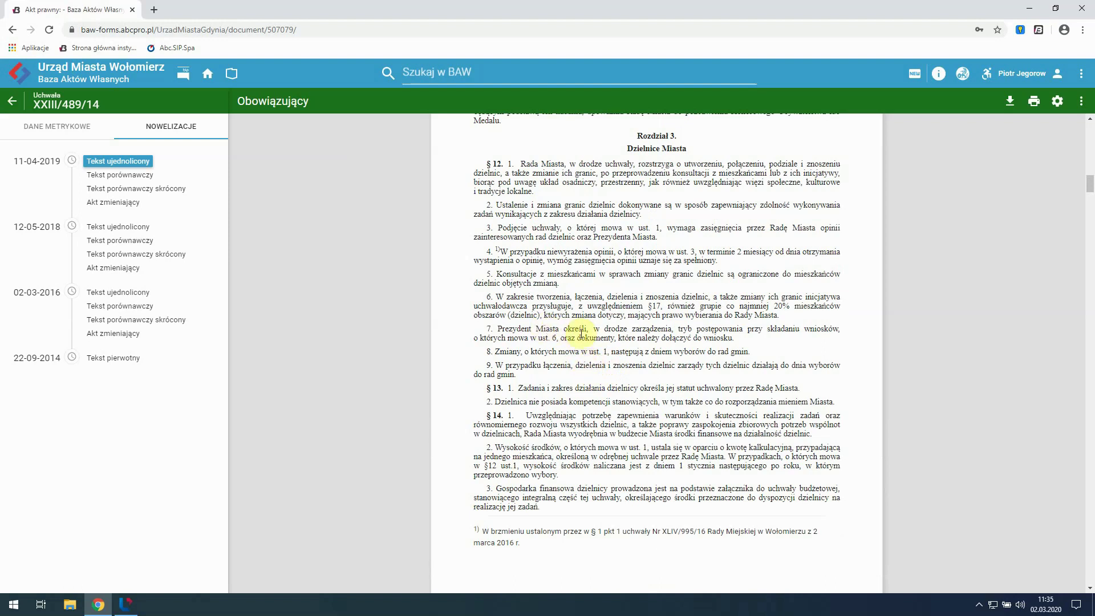
scroll(583, 337, "up", 6)
scroll(583, 334, "up", 15)
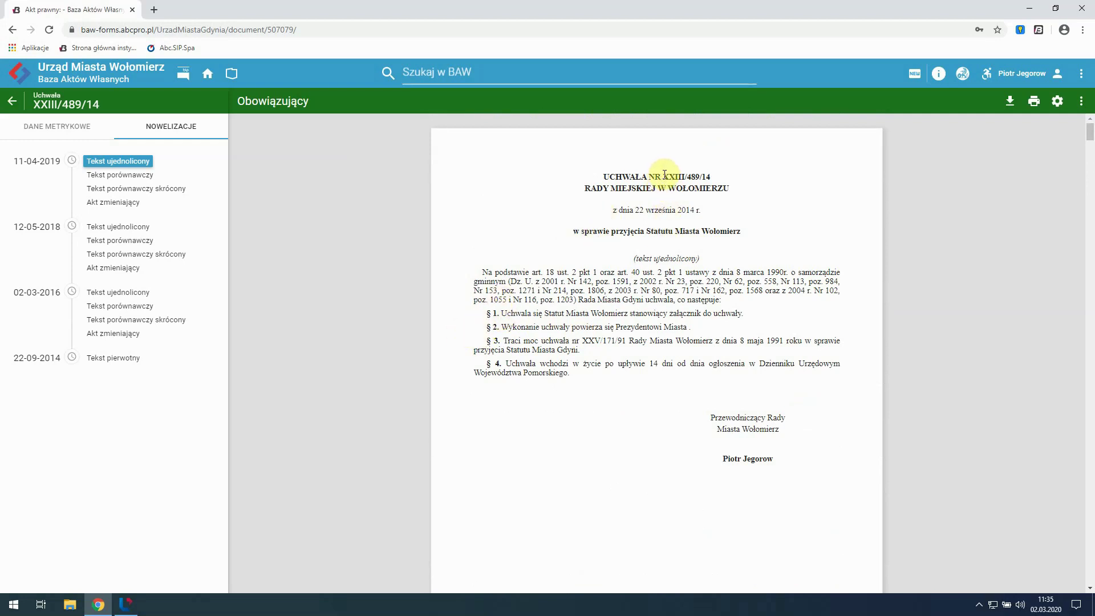
Copy the resolution number XXIII/489/14 from the heading of the consolidated text
left_click_drag(665, 174, 714, 180)
key("ctrl+c")
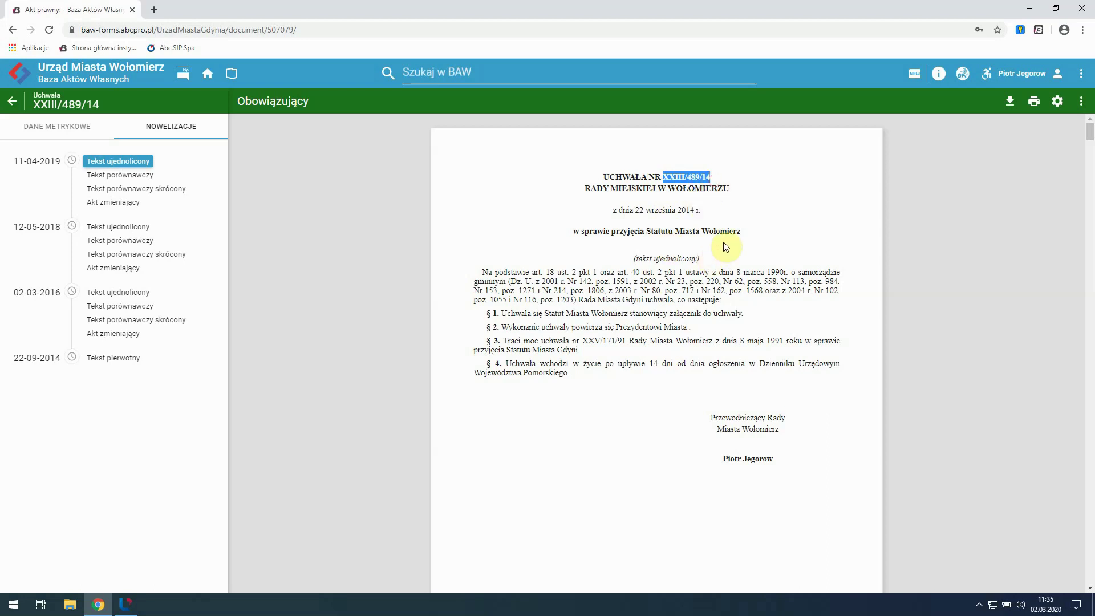
left_click(743, 219)
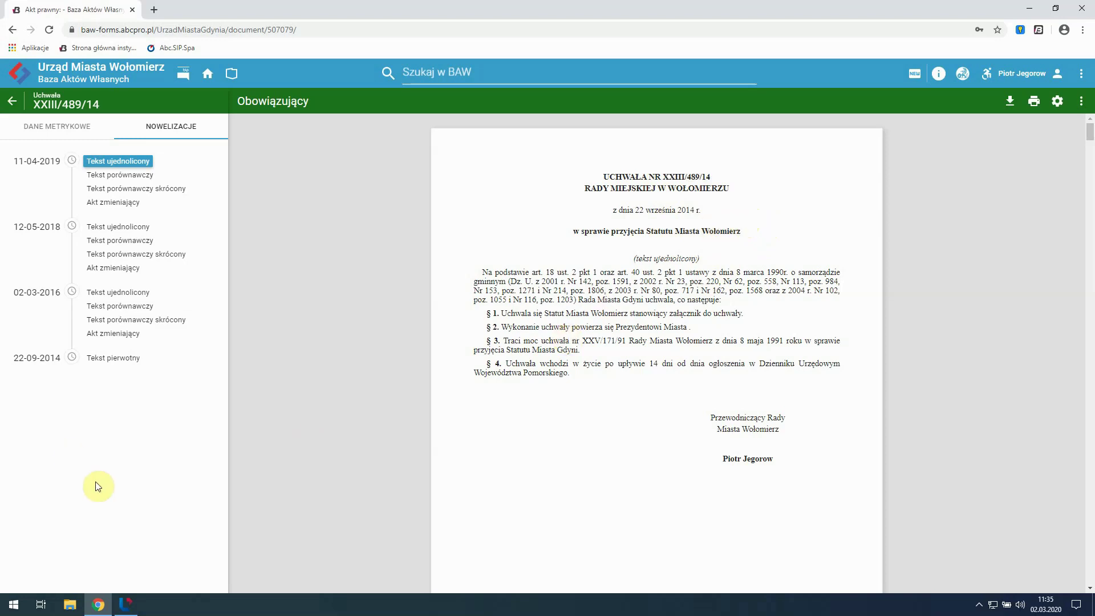
Switch to Legislator and start creating a new amending act (Nowy akt zmieniający)
left_click(126, 606)
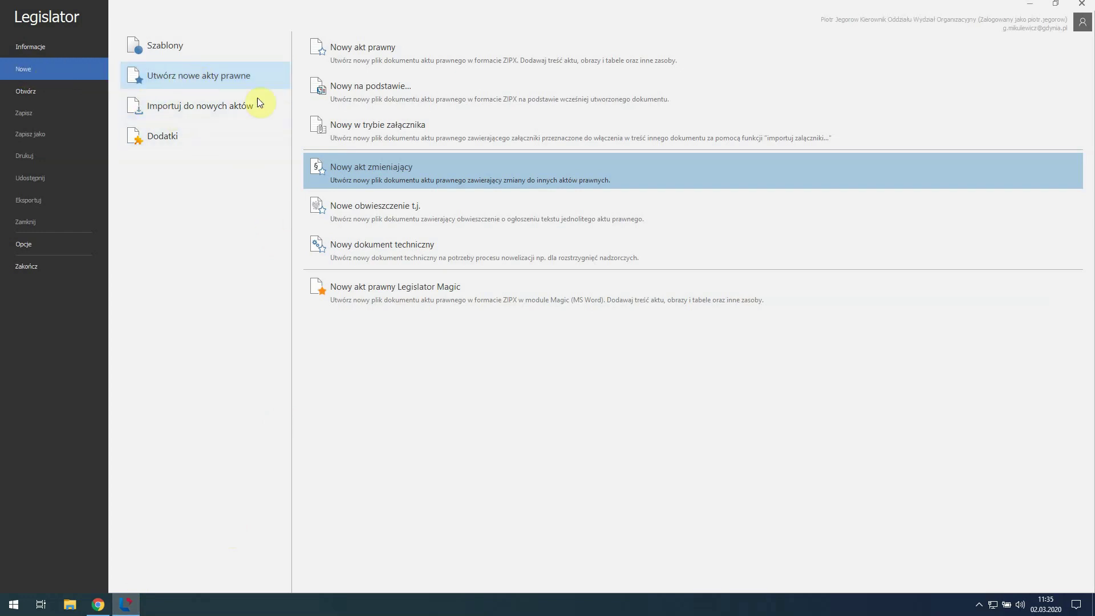
left_click(197, 79)
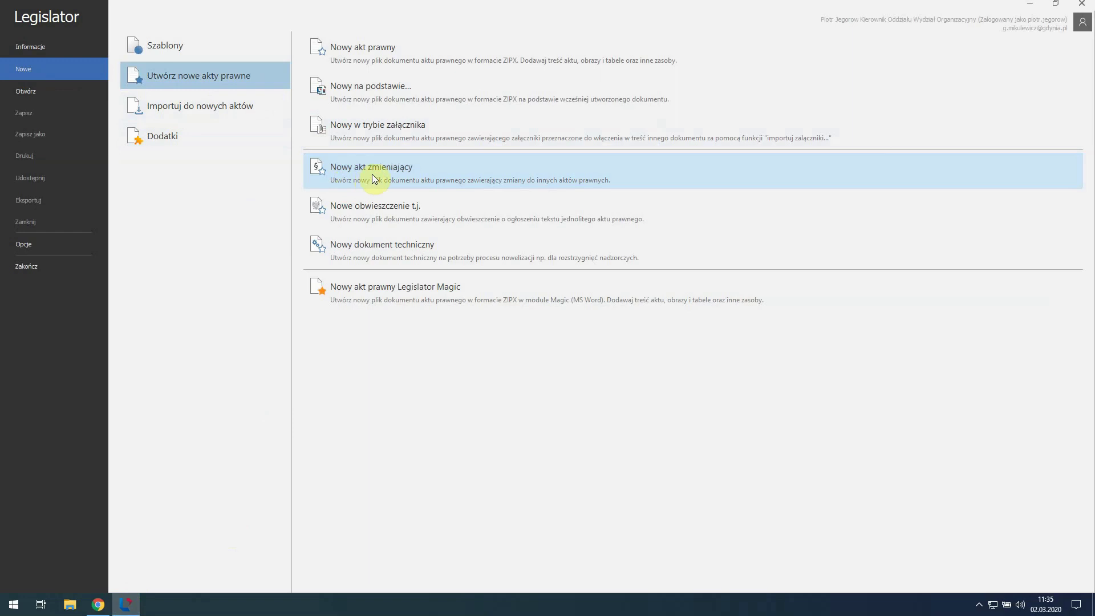
left_click(371, 173)
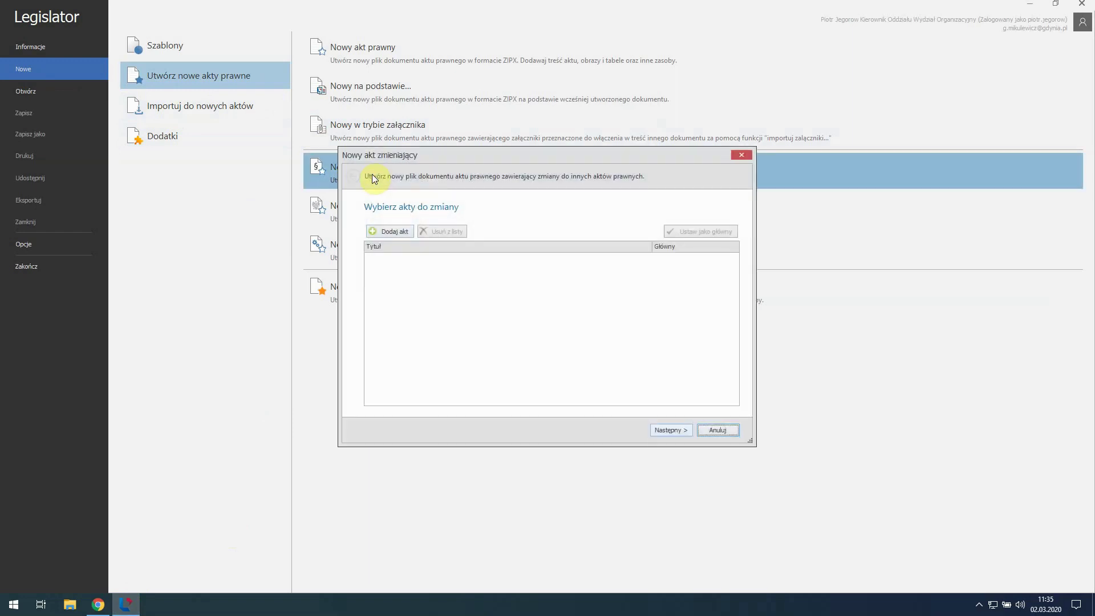
Search for the act by number XXIII/489/14 and add the found resolution as the act to amend
left_click(383, 231)
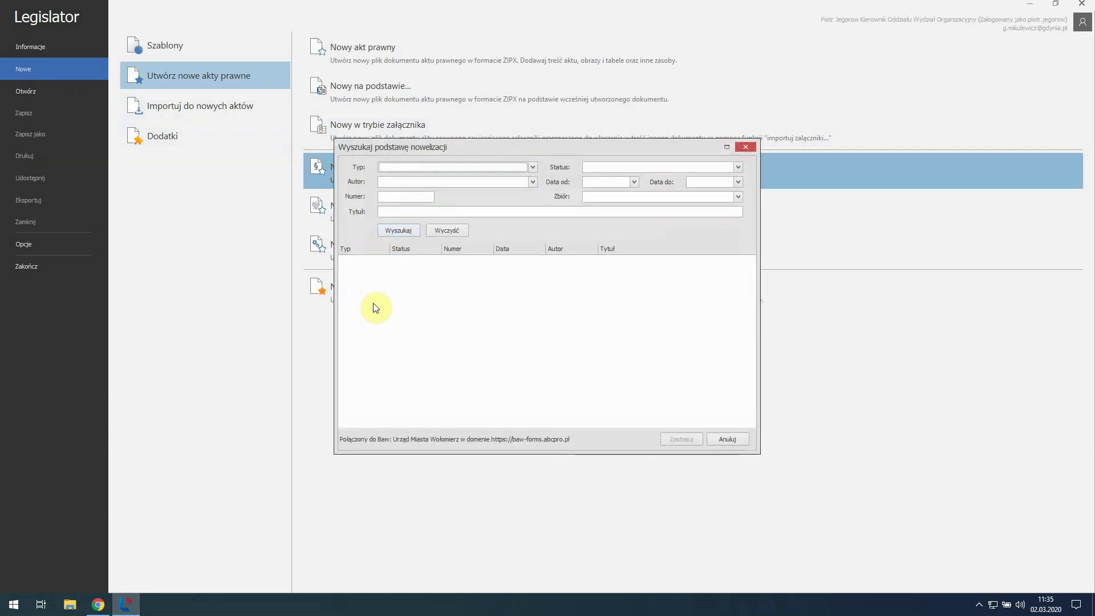
left_click(399, 198)
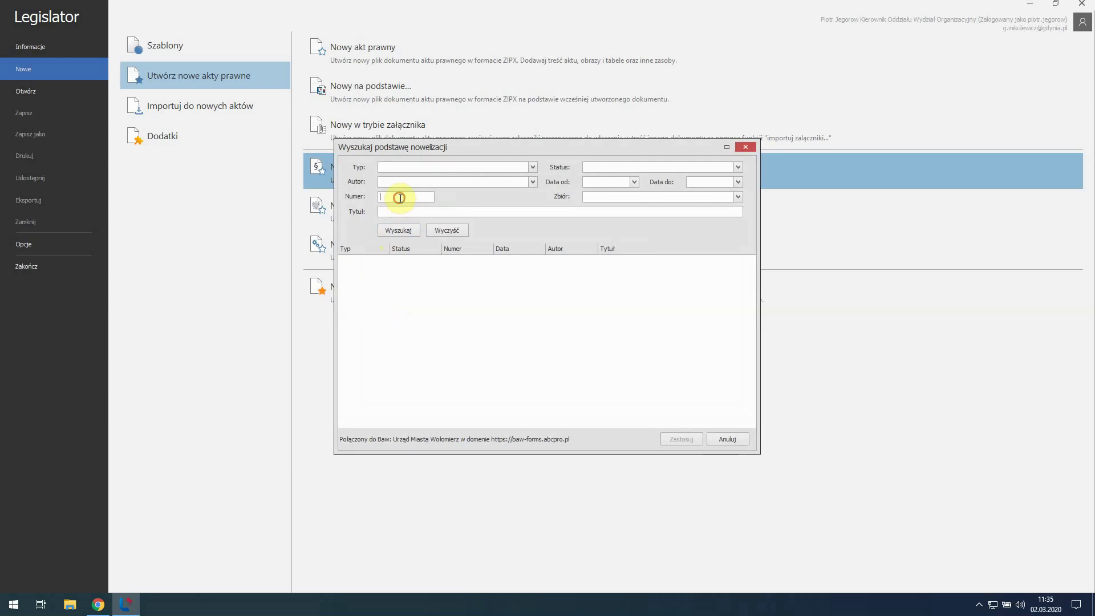
key("ctrl+v")
left_click(385, 232)
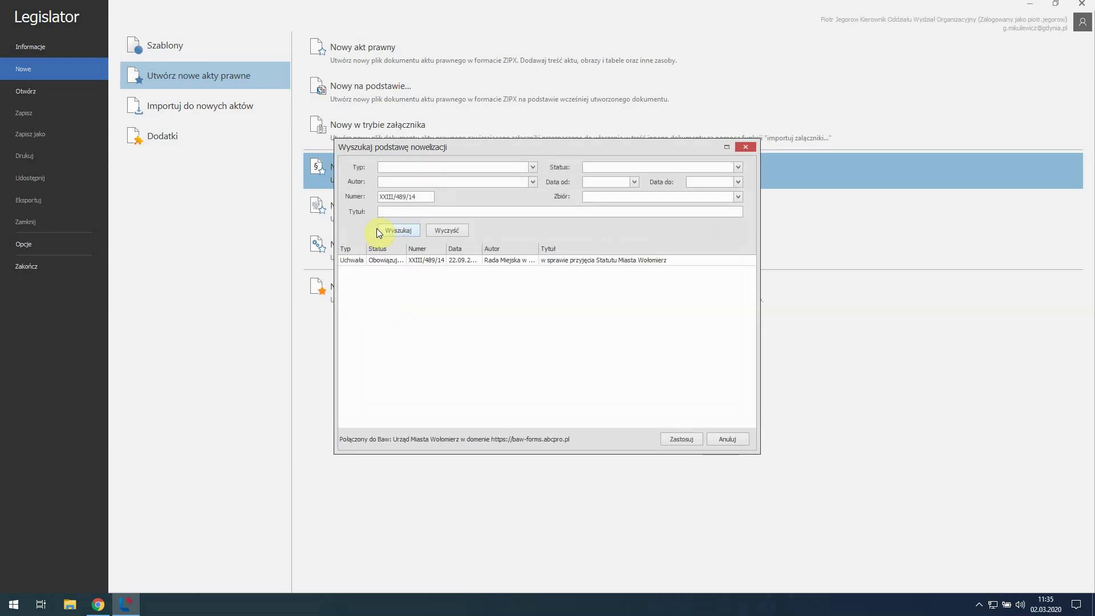
double_click(399, 261)
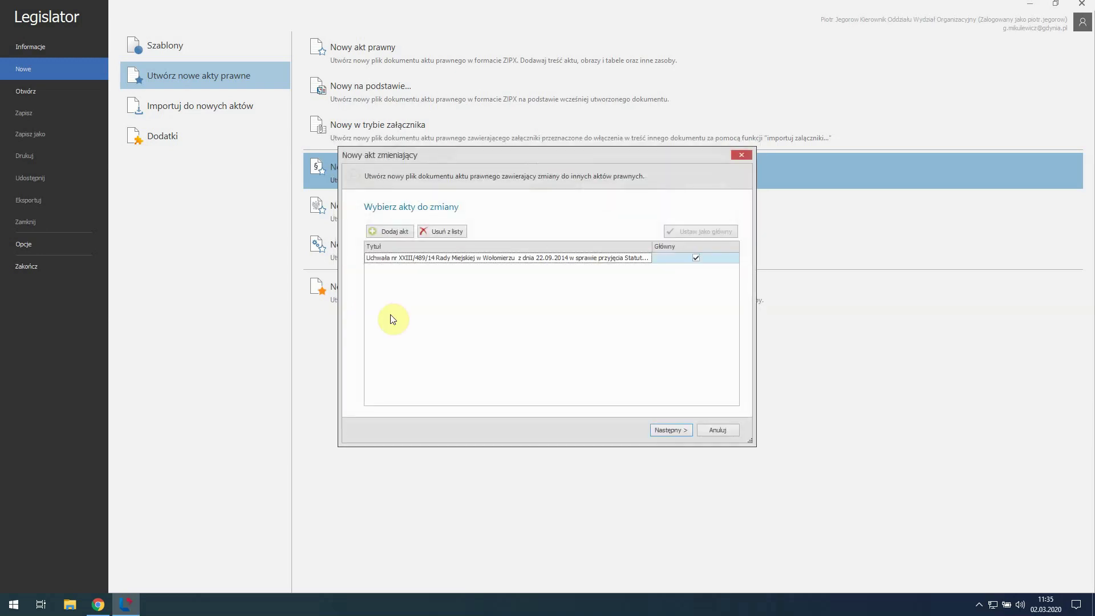
Continue to the amending act's metadata and enter XXII/234/2020 as the document number, keeping the date 02.03.2020
left_click(674, 431)
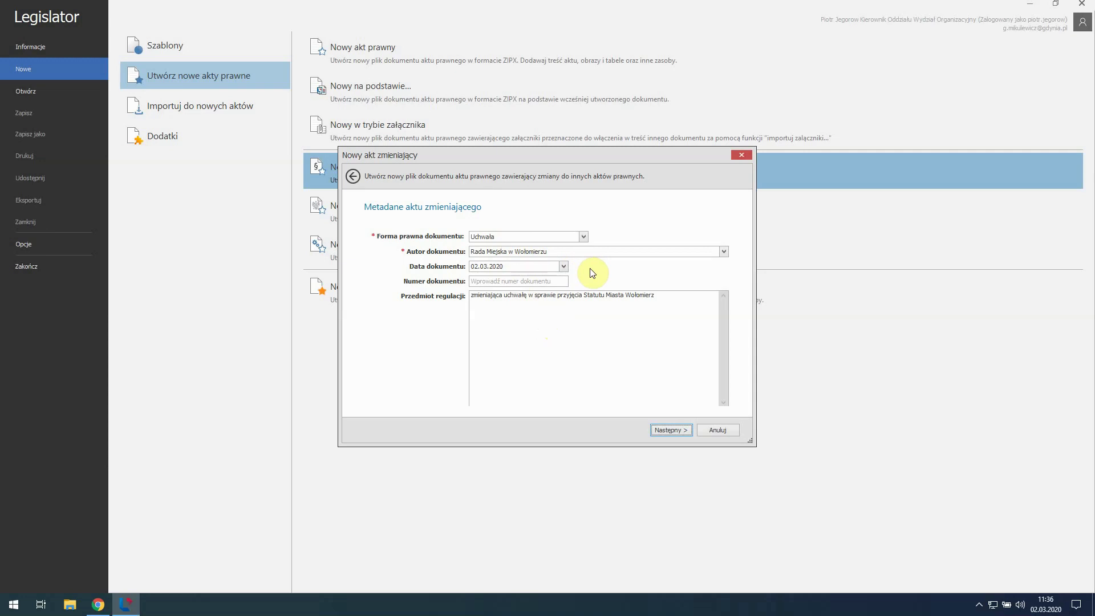
left_click_drag(487, 296, 639, 305)
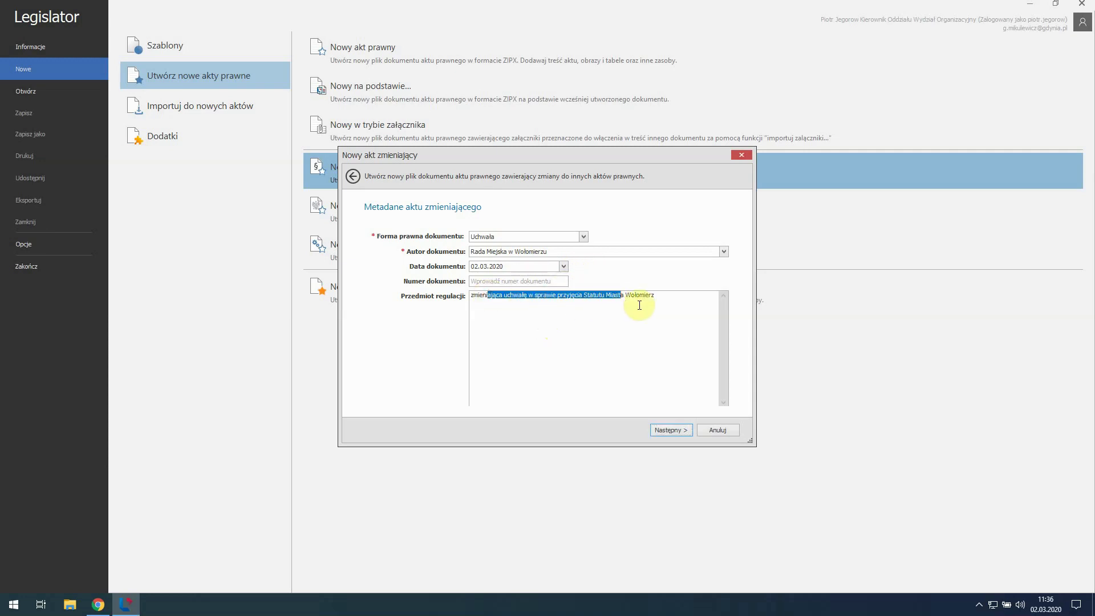
left_click(666, 306)
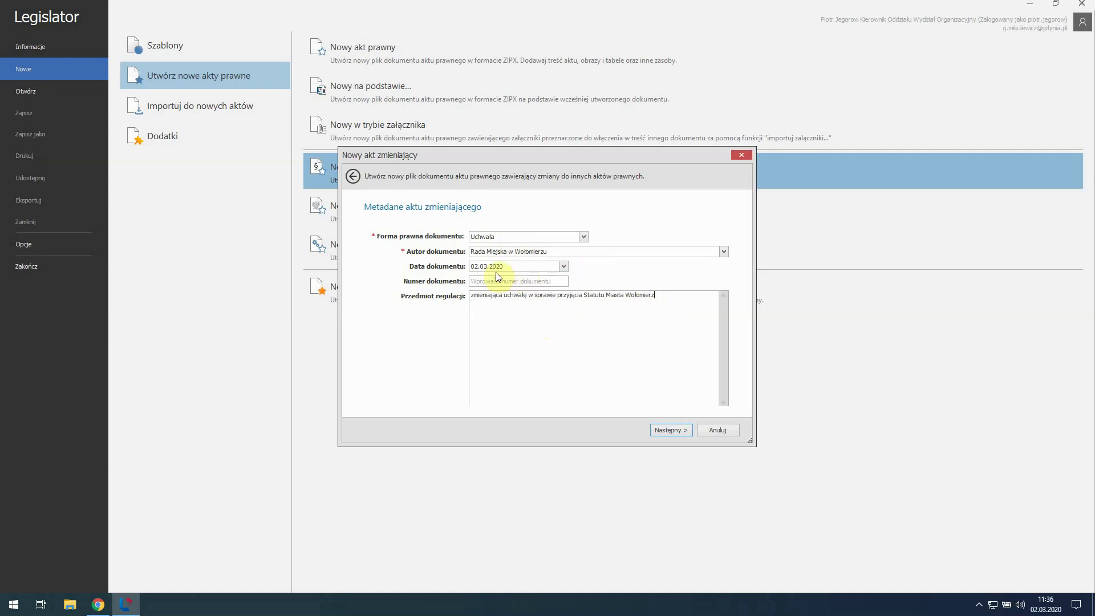
left_click(563, 268)
left_click(563, 268)
left_click(495, 279)
type("XXII/")
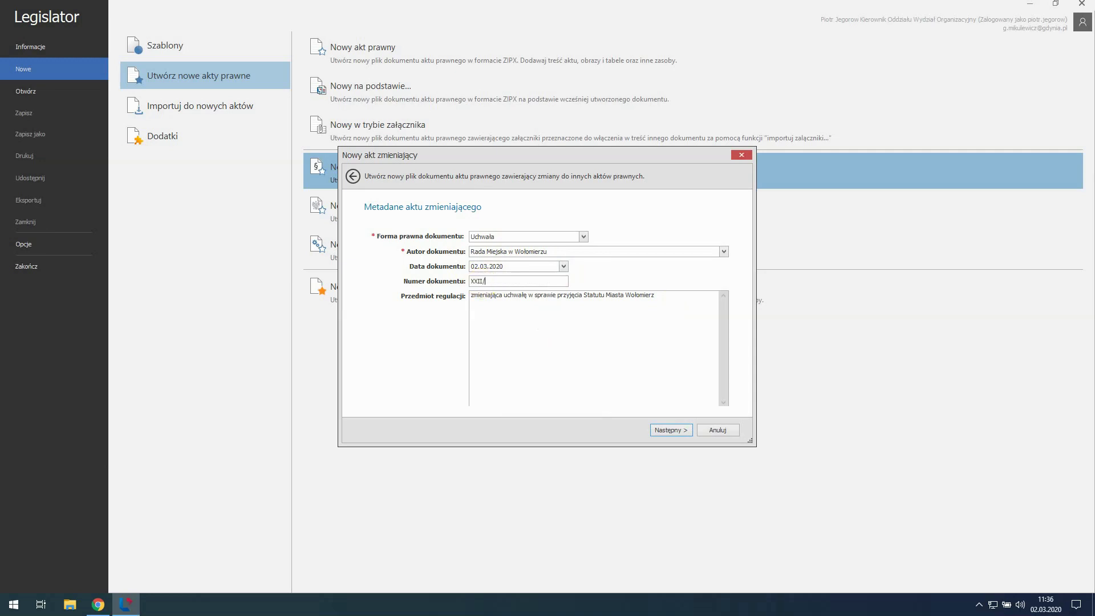
type("020")
Limit the amendments to Załącznik Nr 1 of the resolution and finish the wizard to generate the amending act
left_click(673, 431)
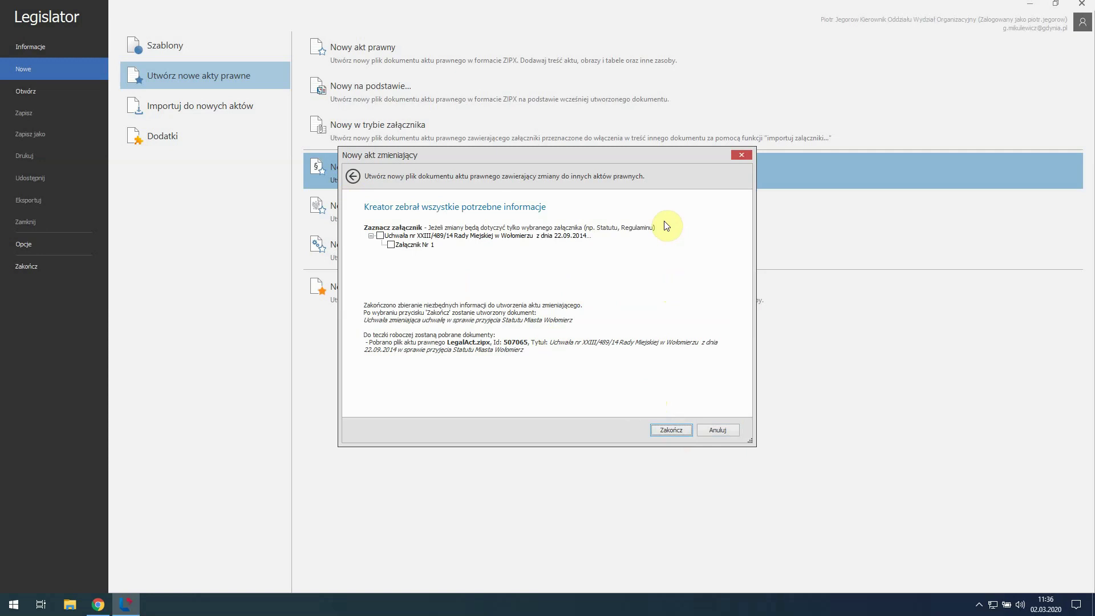
left_click(390, 245)
left_click(672, 430)
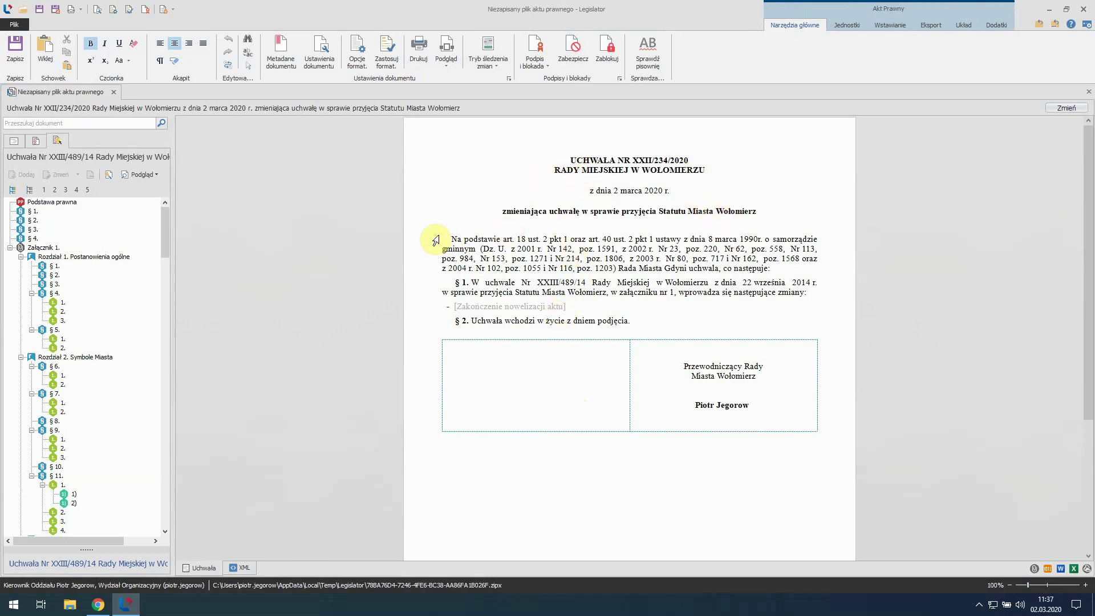
Analyse the act with Asystent Legislatora and apply its correction to the citation of the municipal self-government act in the legal basis
left_click_drag(451, 239, 498, 249)
left_click(559, 258)
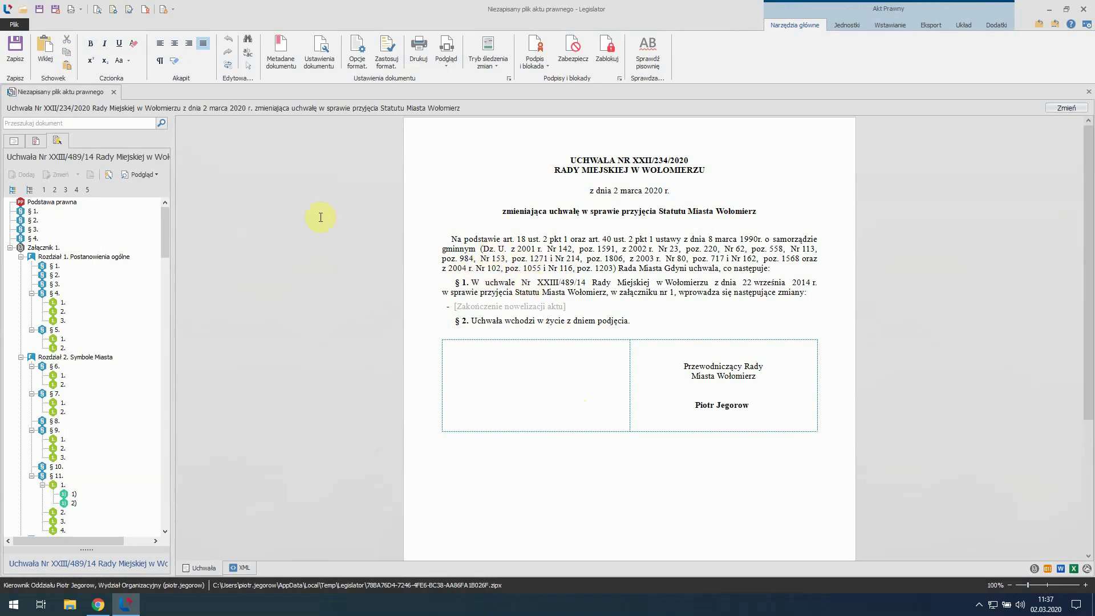
left_click(36, 141)
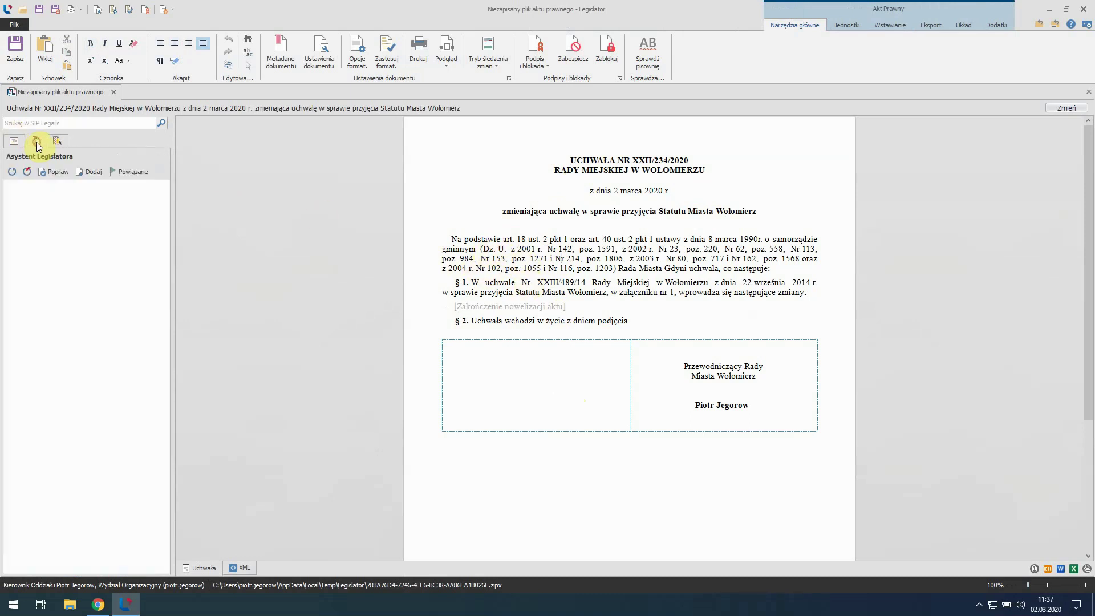
left_click(11, 172)
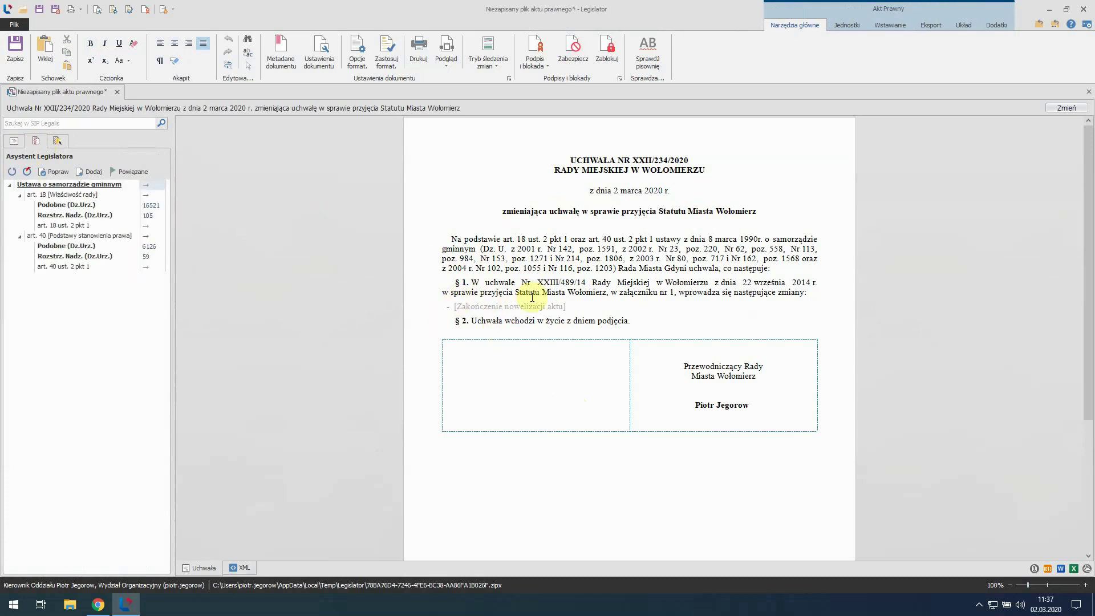
left_click(67, 177)
left_click(576, 334)
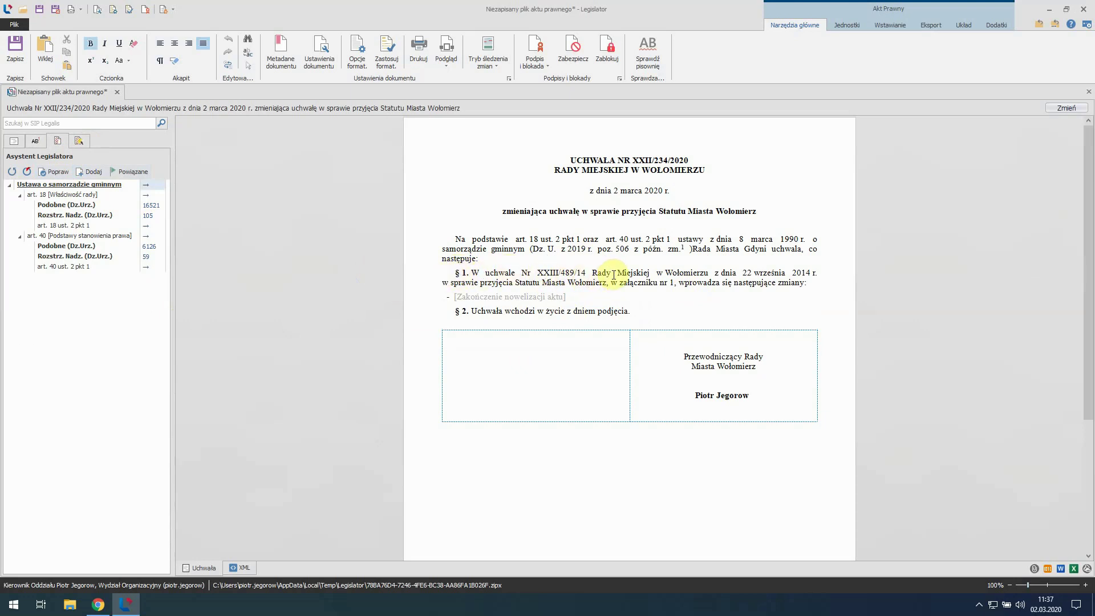
left_click_drag(611, 273, 633, 280)
left_click(664, 282)
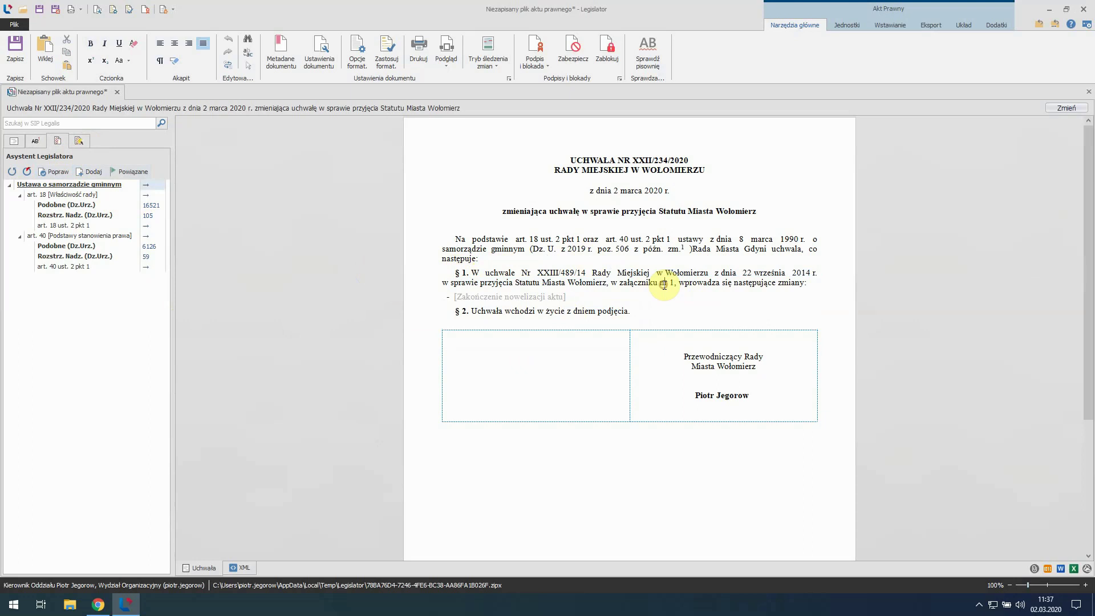
left_click_drag(699, 287, 764, 288)
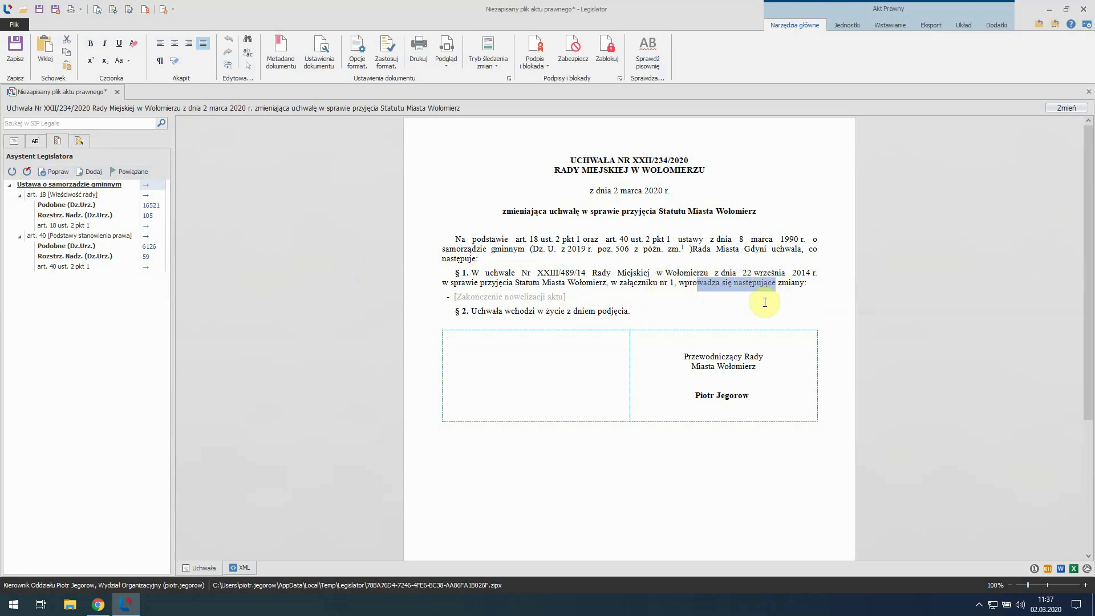
left_click(764, 301)
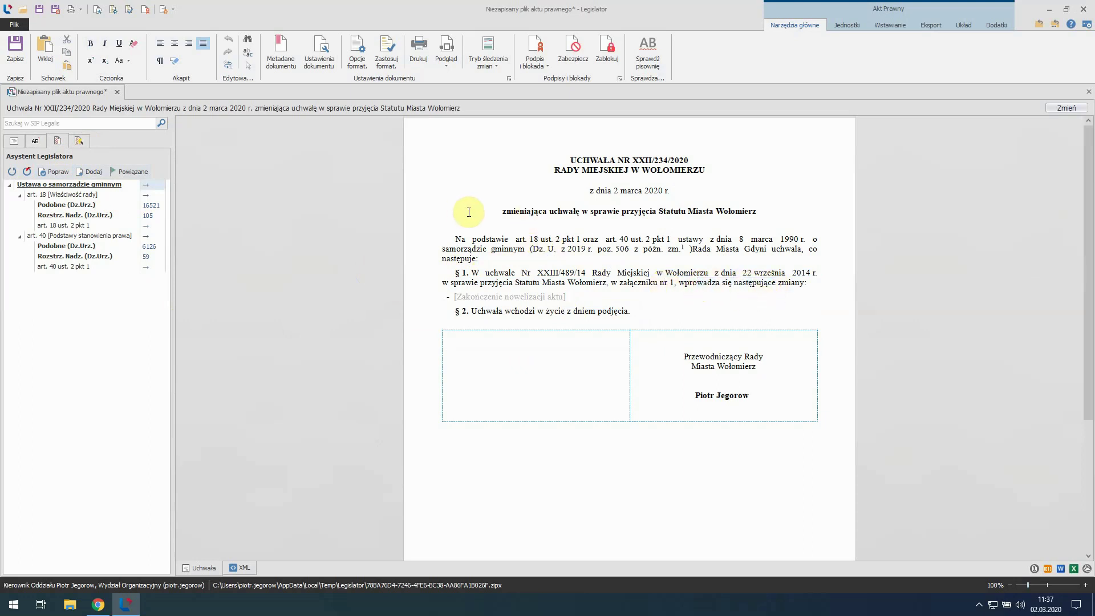
Look over the structures of the amended resolution XXIII/489/14 and the new act, leaving the amended resolution's structure displayed
left_click(80, 141)
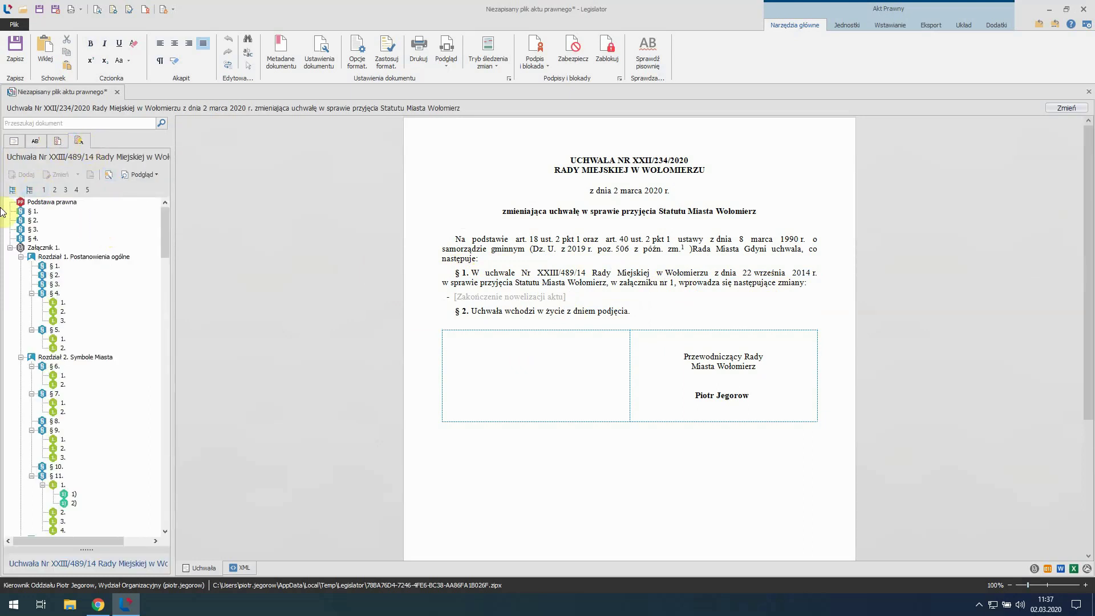
left_click(17, 141)
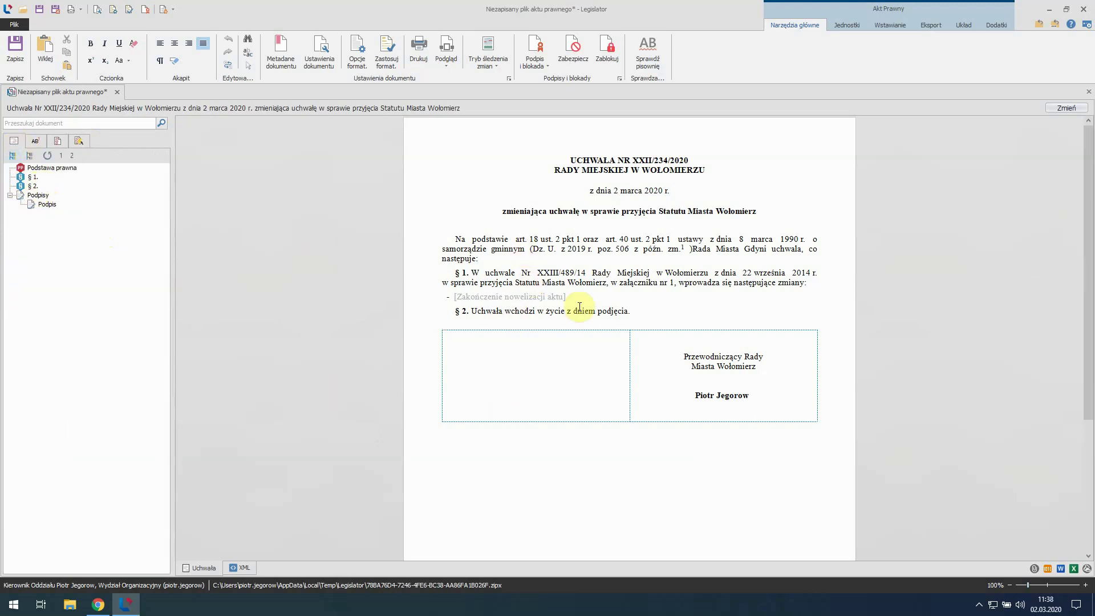
left_click(80, 141)
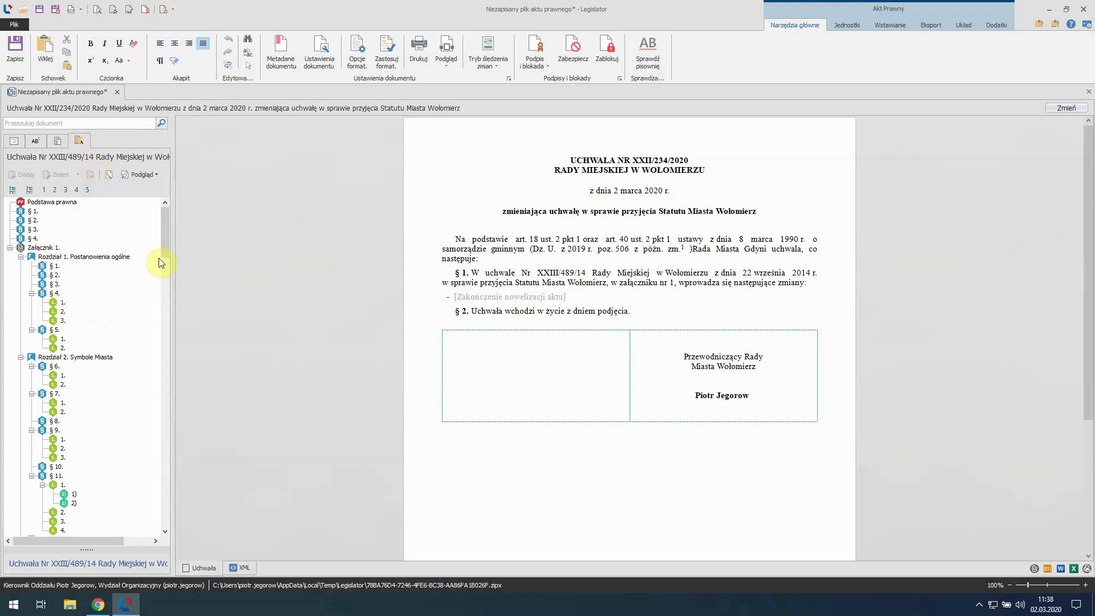
left_click_drag(166, 231, 156, 234)
Check which file formats are offered for previewing the source version (Źródłowy) of the amended resolution
left_click(155, 174)
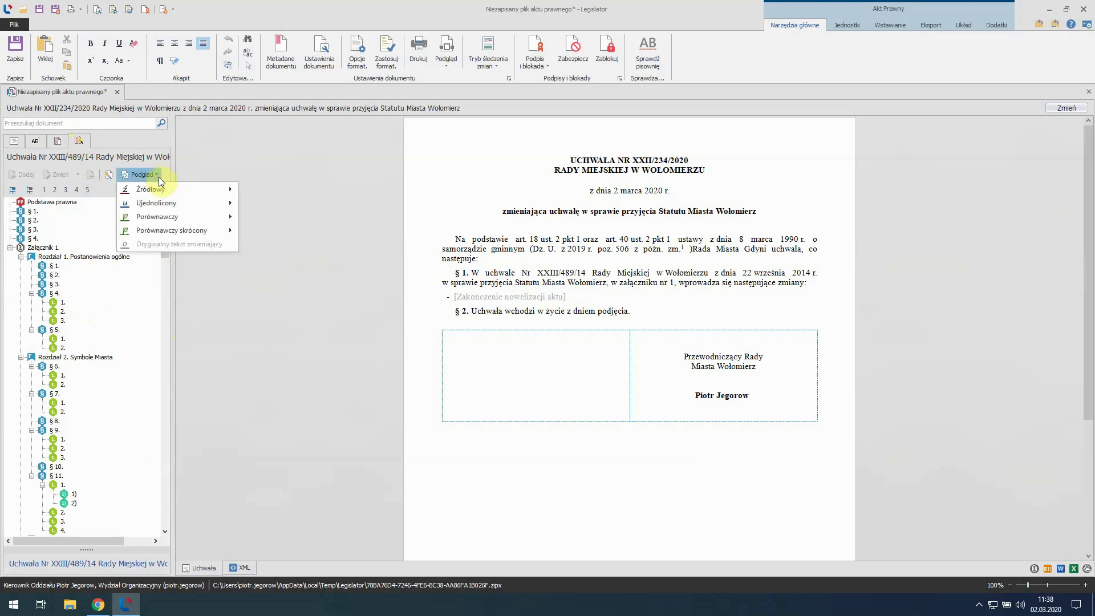
mouse_move(158, 188)
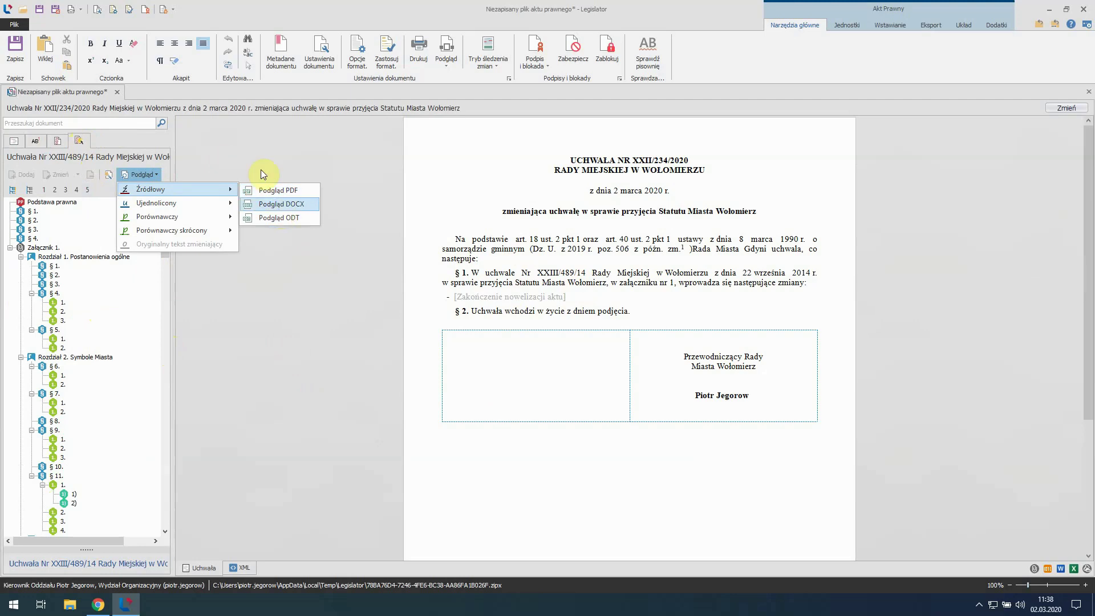
left_click(244, 155)
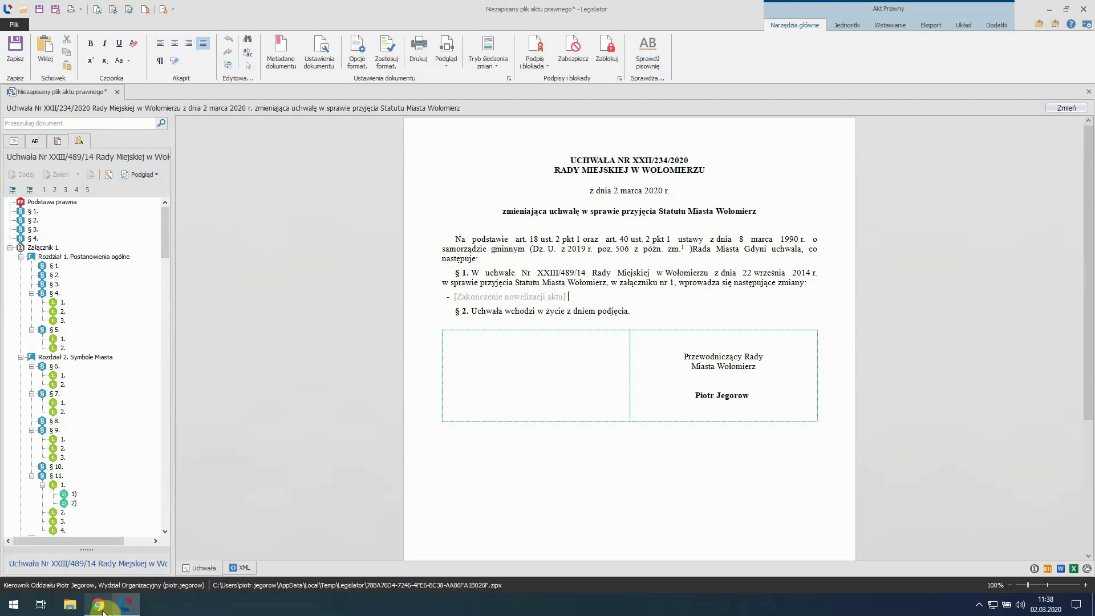
Switch to Chrome to view the consolidated text of resolution XXIII/489/14 in BAW, and return to Legislator
mouse_move(102, 608)
left_click(154, 548)
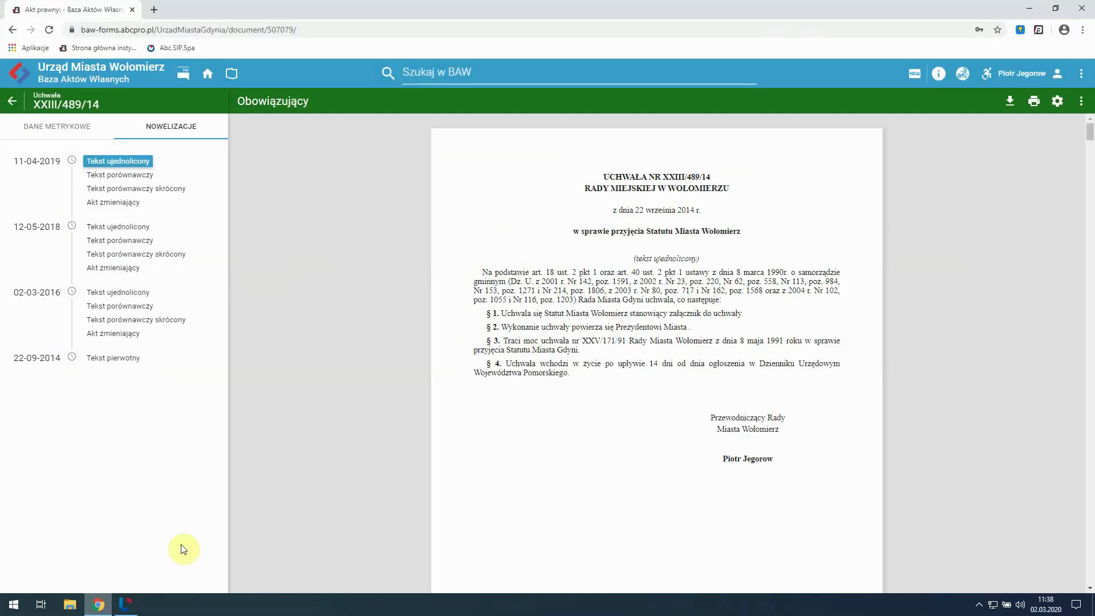
scroll(665, 298, "down", 10)
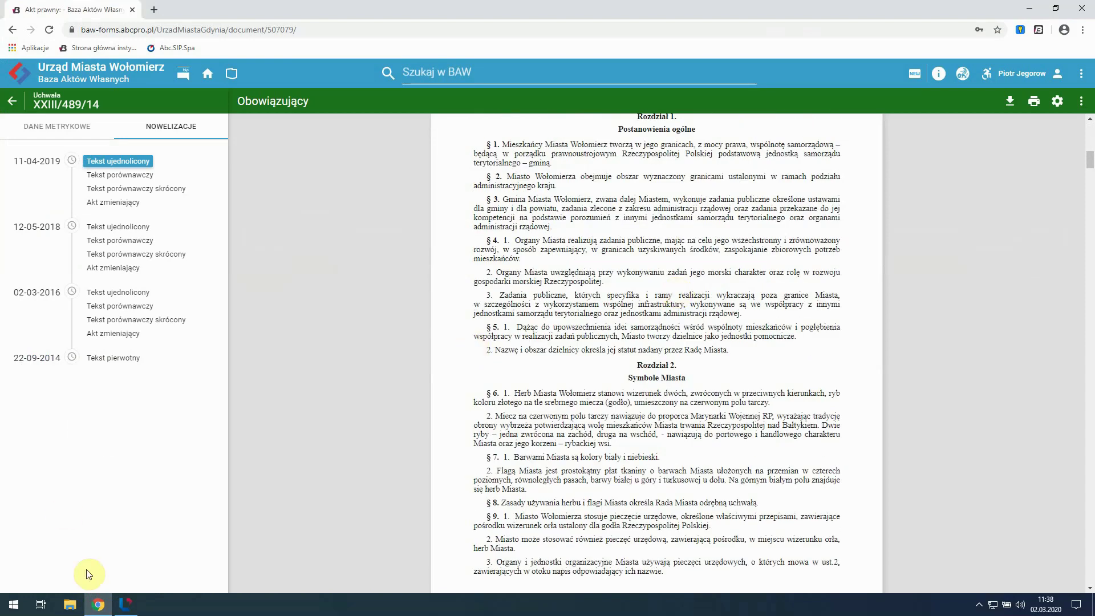
left_click(126, 607)
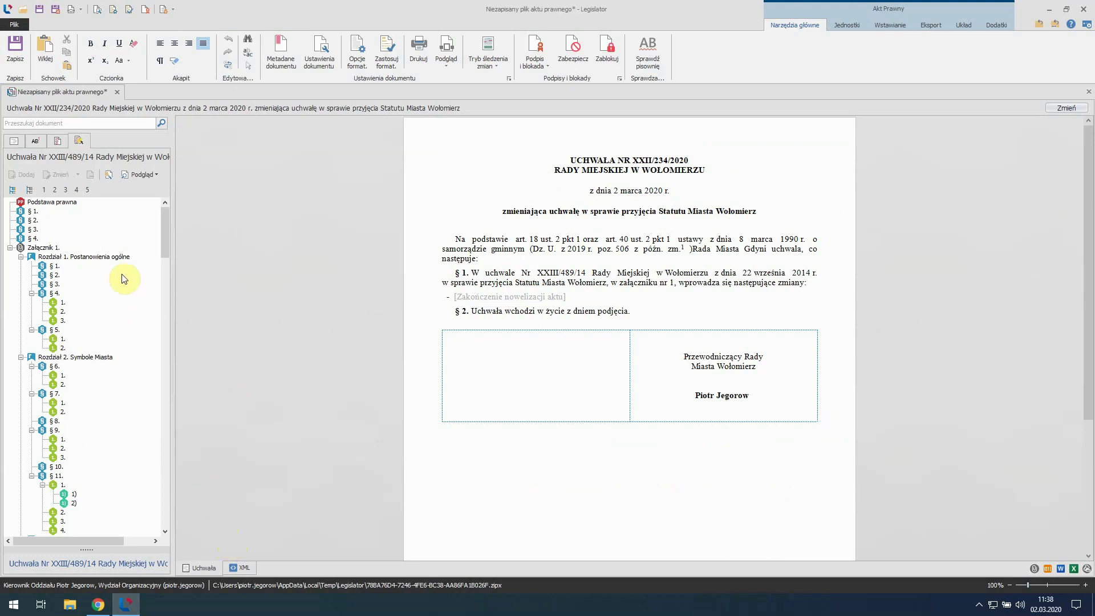
Insert an amendment changing § 4 ust. 1 of Załącznik 1 from the amended resolution's structure
mouse_move(164, 224)
left_mouse_down()
mouse_move(164, 246)
mouse_move(163, 221)
left_mouse_up()
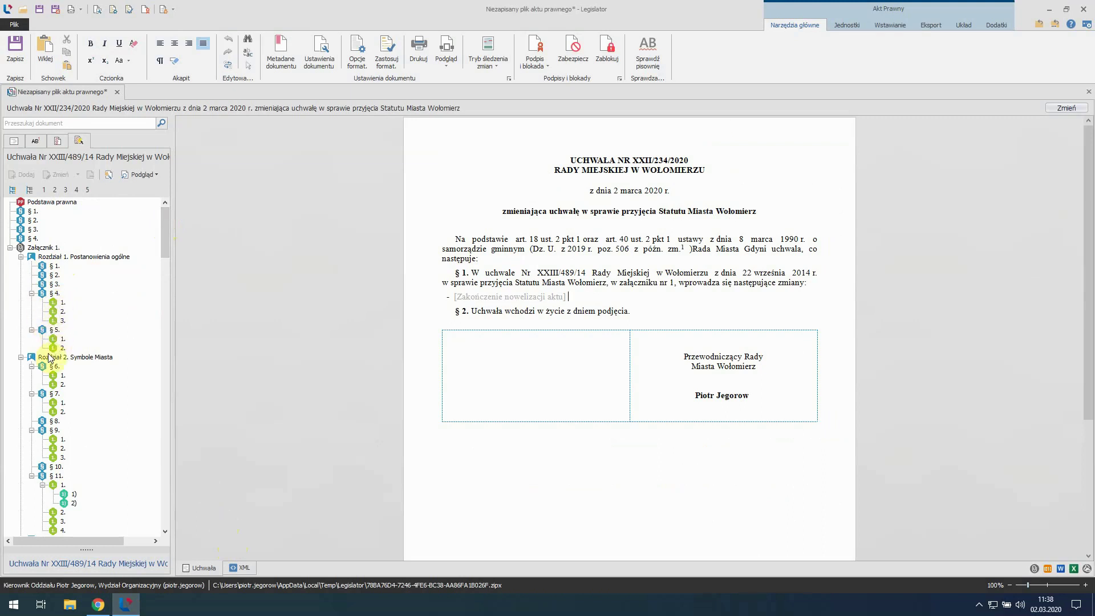
left_click(55, 304)
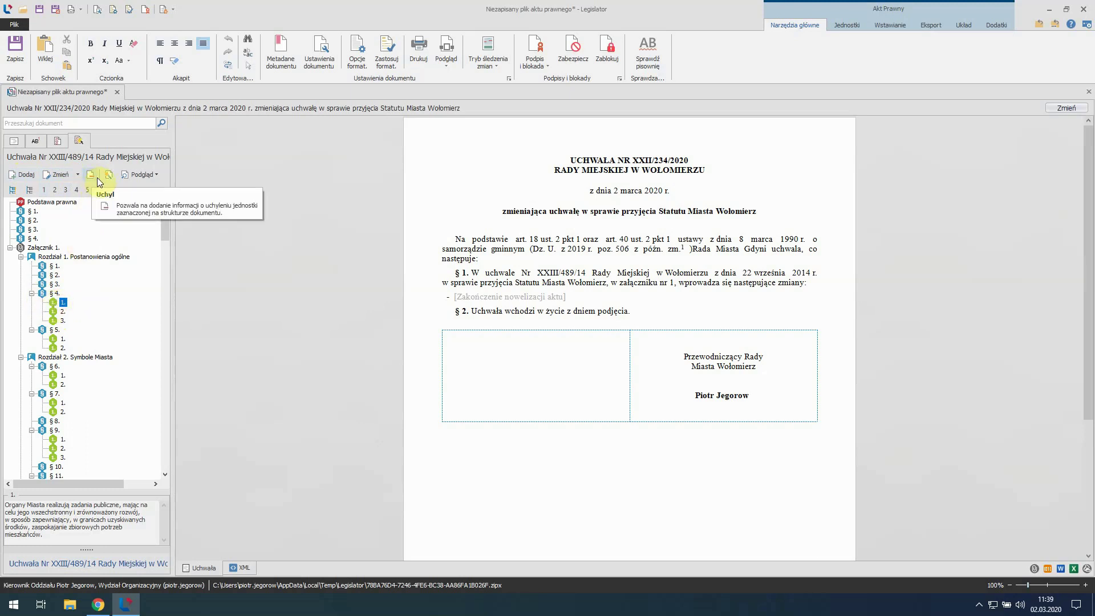
left_click(59, 175)
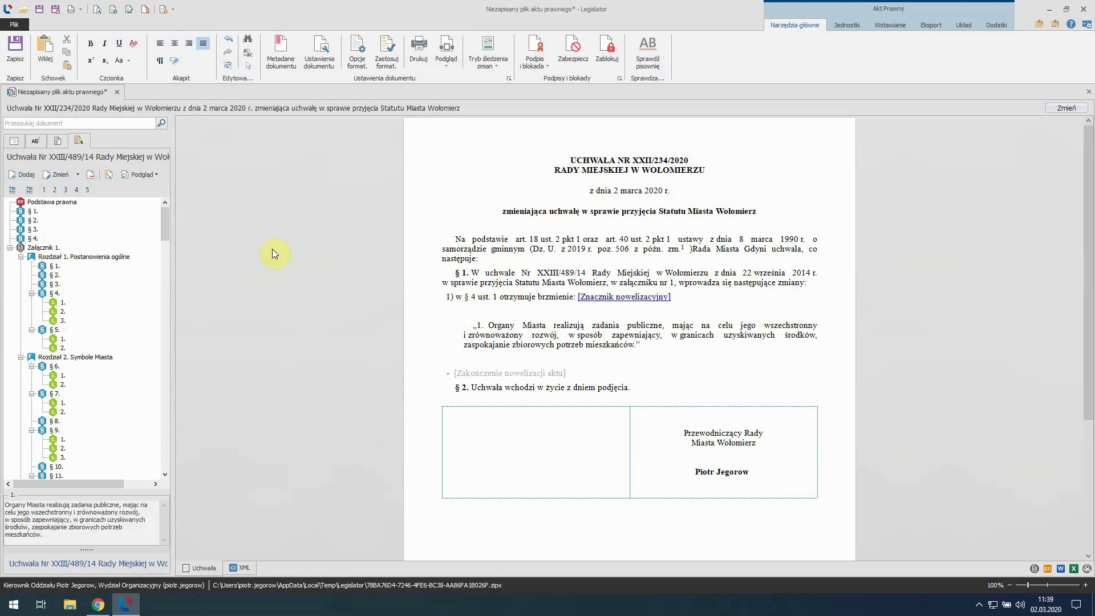
Replace the quoted wording of § 4 ust. 1 in the amending act with "Zmiana ustępu pierwszego."
left_click_drag(445, 297, 572, 299)
left_click(458, 301)
left_click(536, 297)
left_click_drag(489, 323, 636, 344)
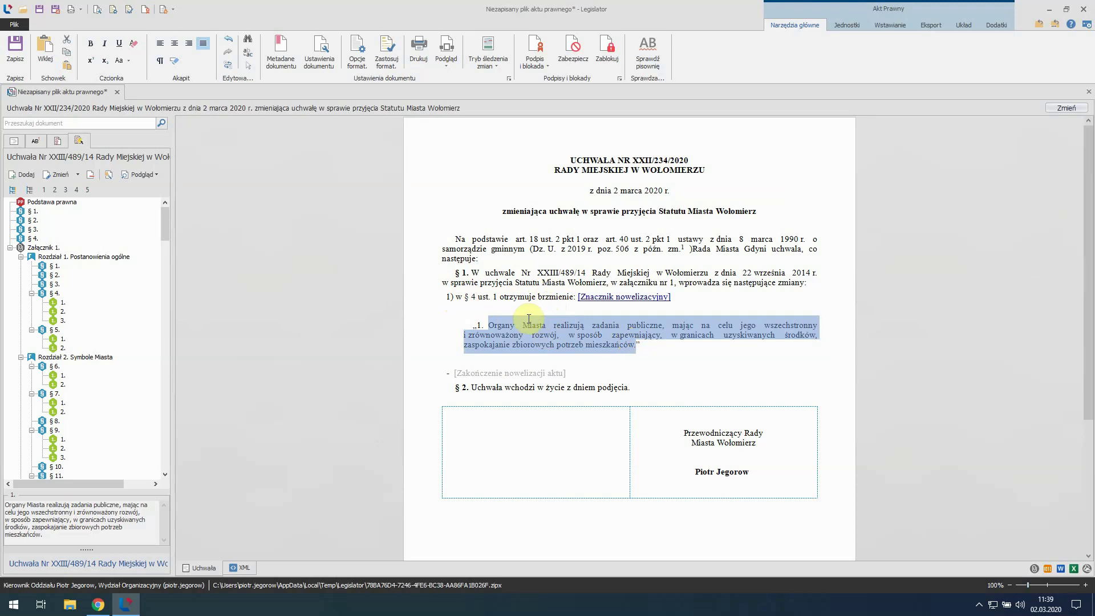
left_click(493, 323)
left_click_drag(490, 323, 637, 344)
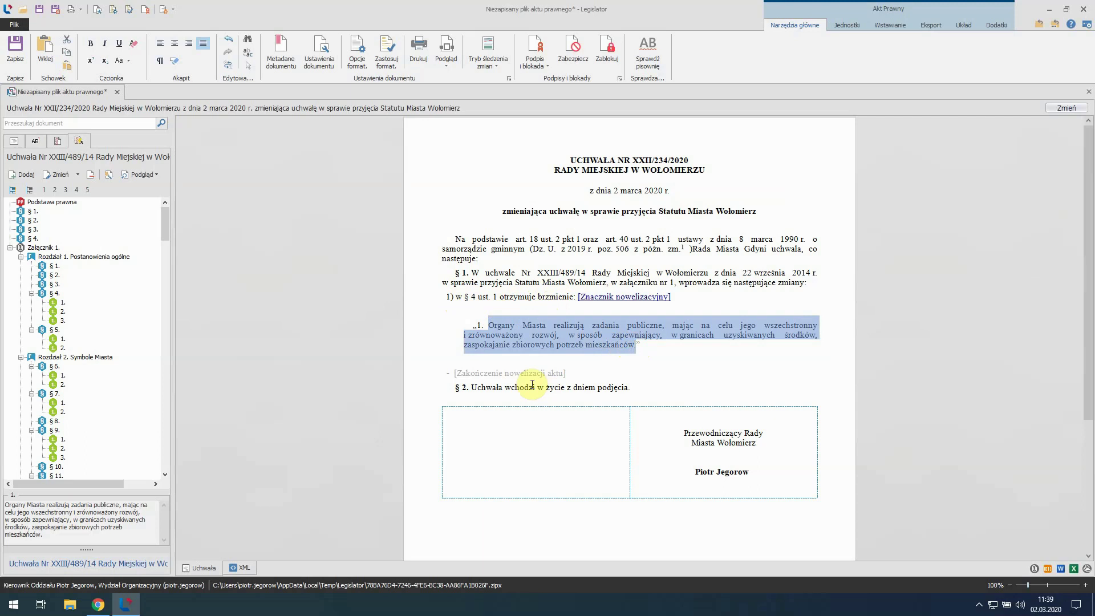
left_click(534, 344)
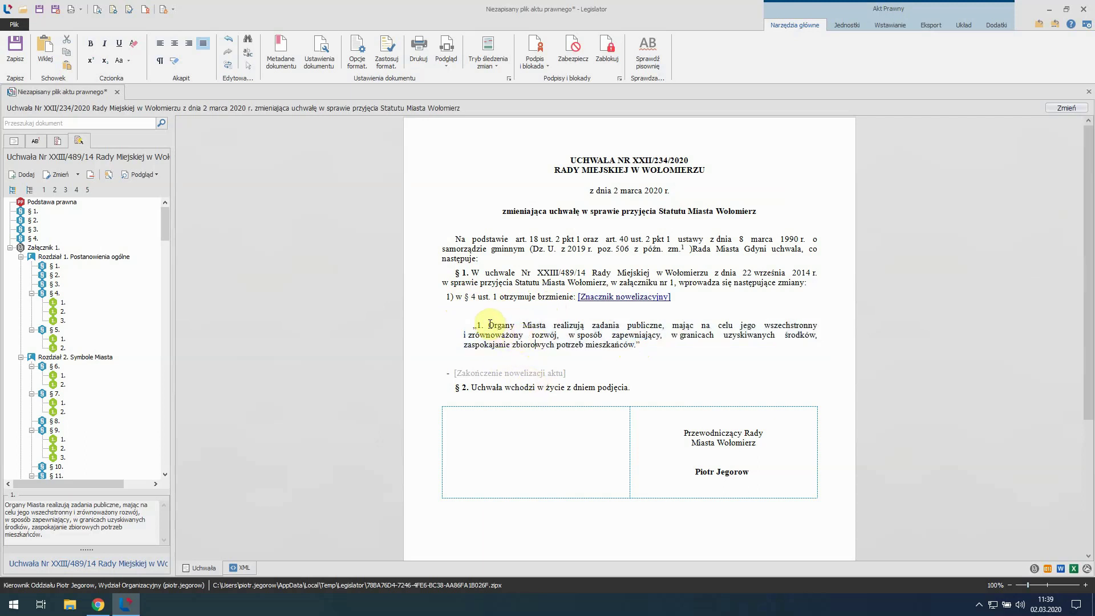
left_click_drag(490, 324, 635, 345)
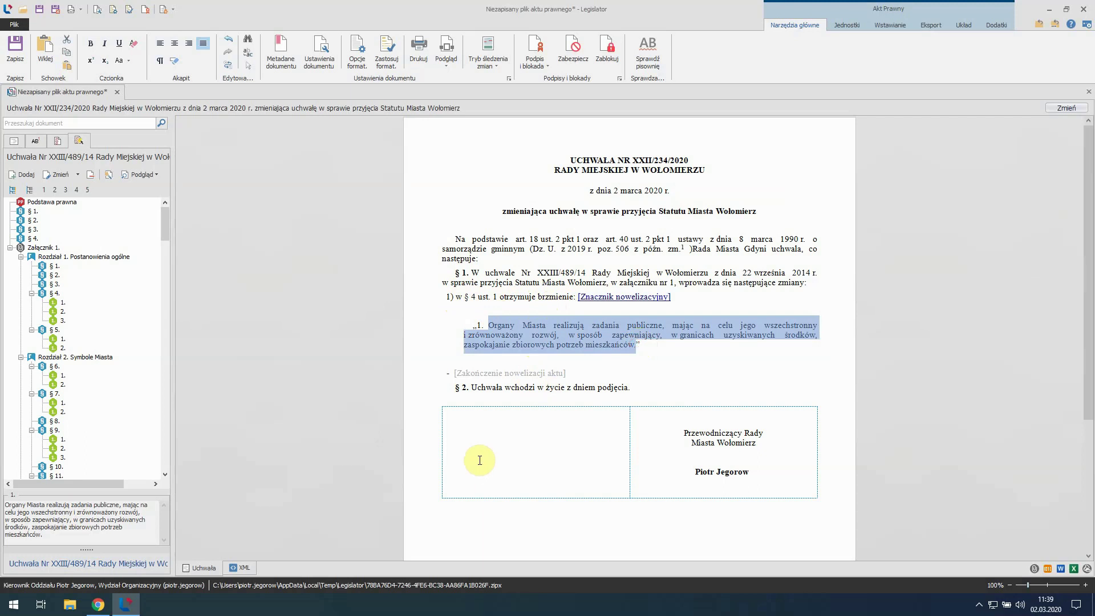
type("Zmiana ustepu pierwszego.”")
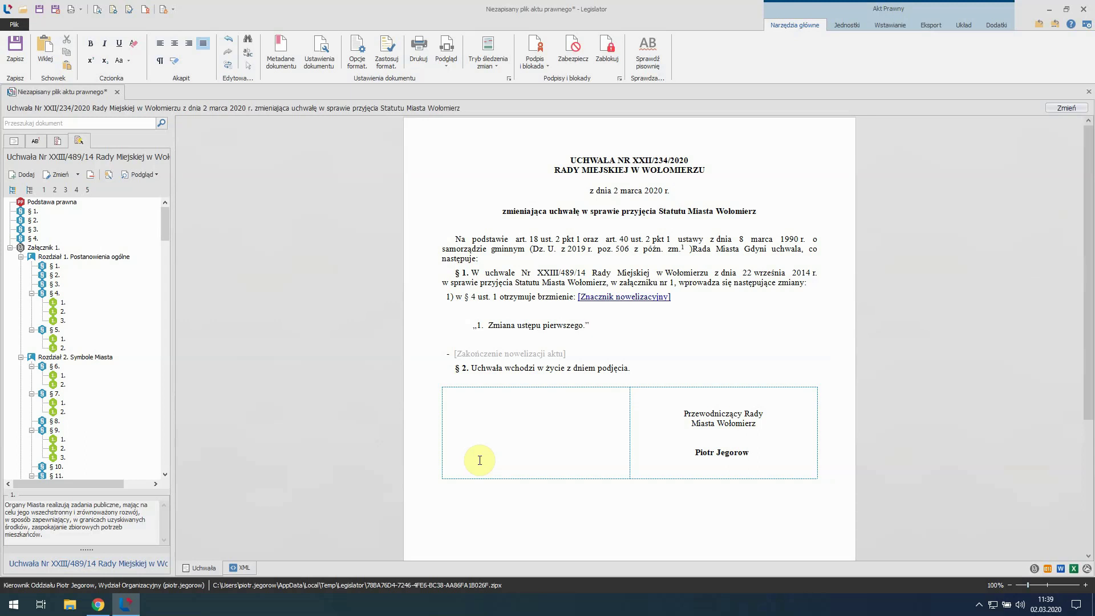
Start a change to § 17 ust. 1 limited to selected elements, choosing points 1, 2 and 3
left_click_drag(165, 222, 105, 279)
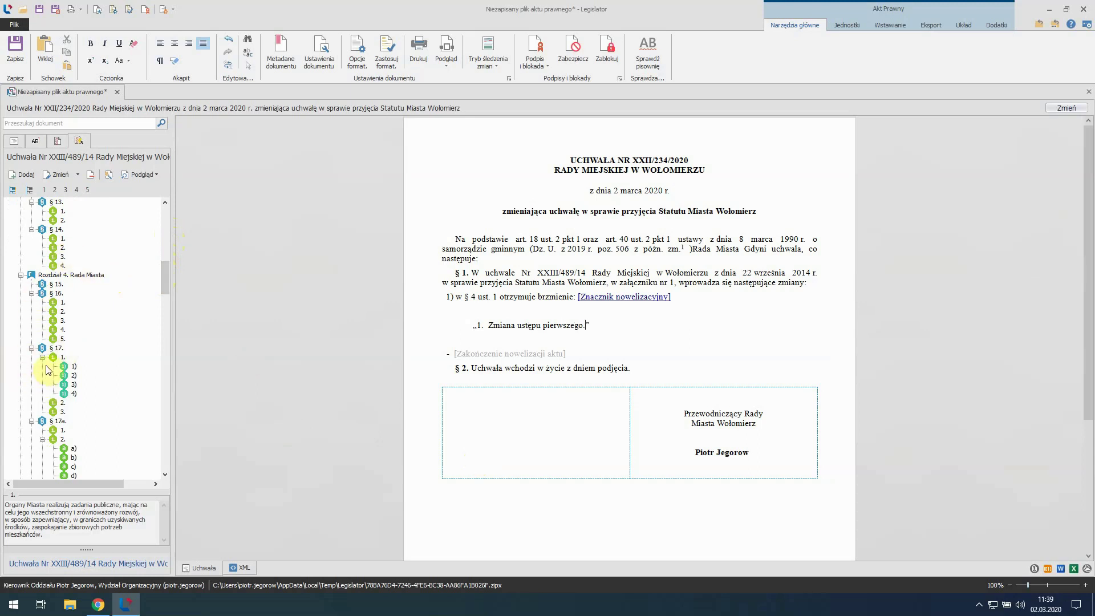
left_click(61, 358)
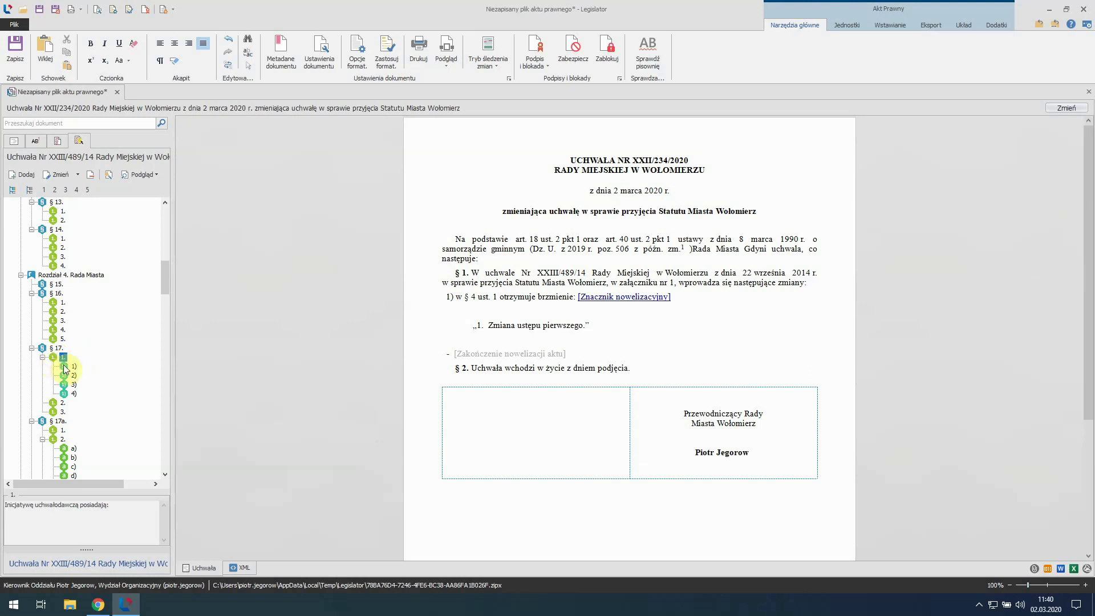
left_click(57, 175)
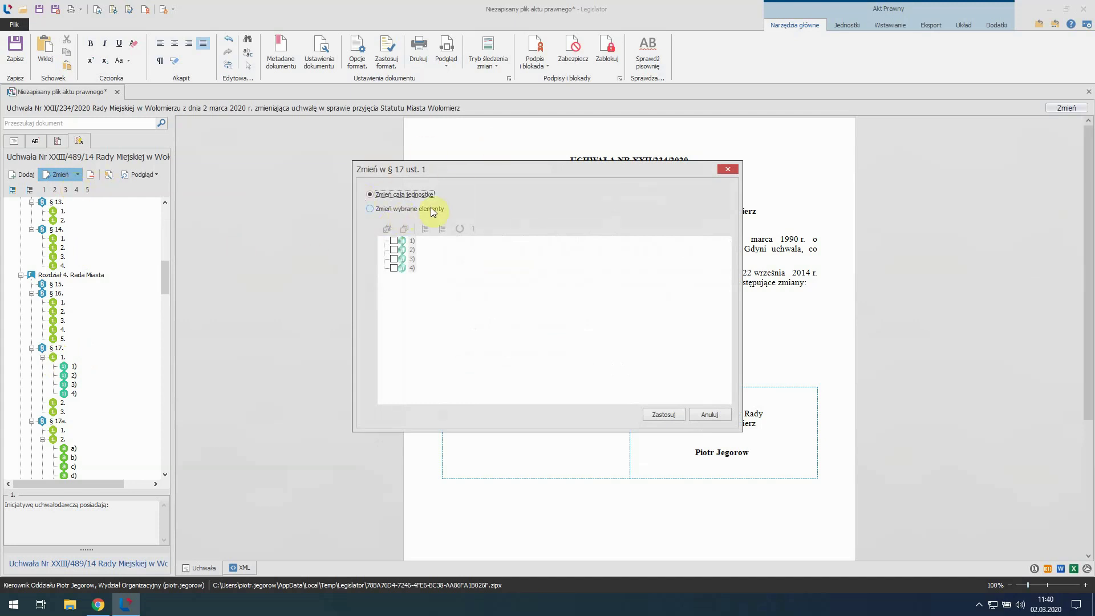
left_click(370, 209)
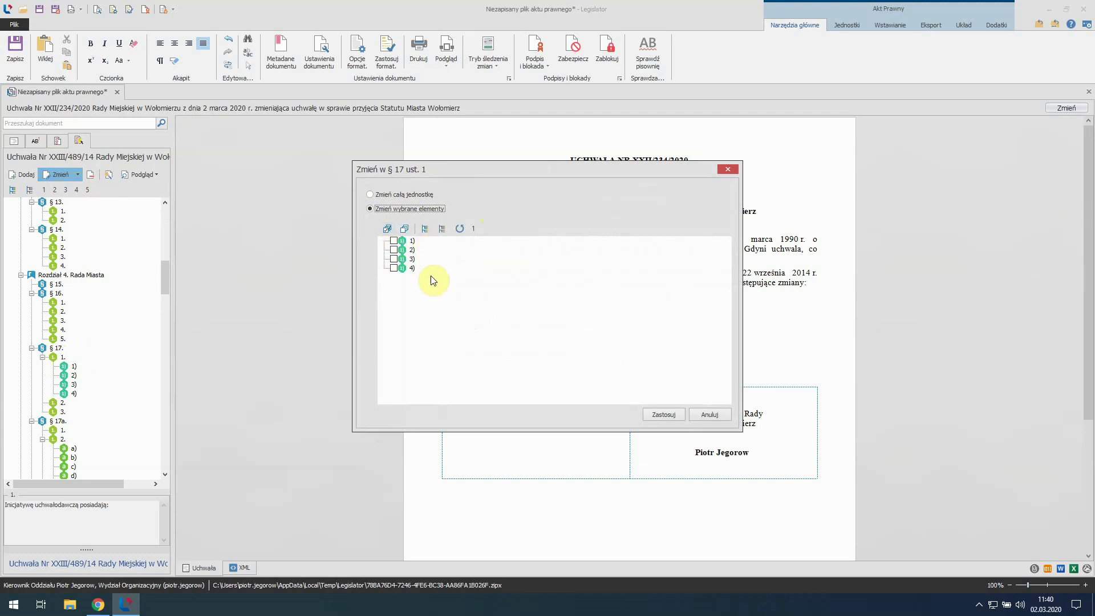
left_click(393, 242)
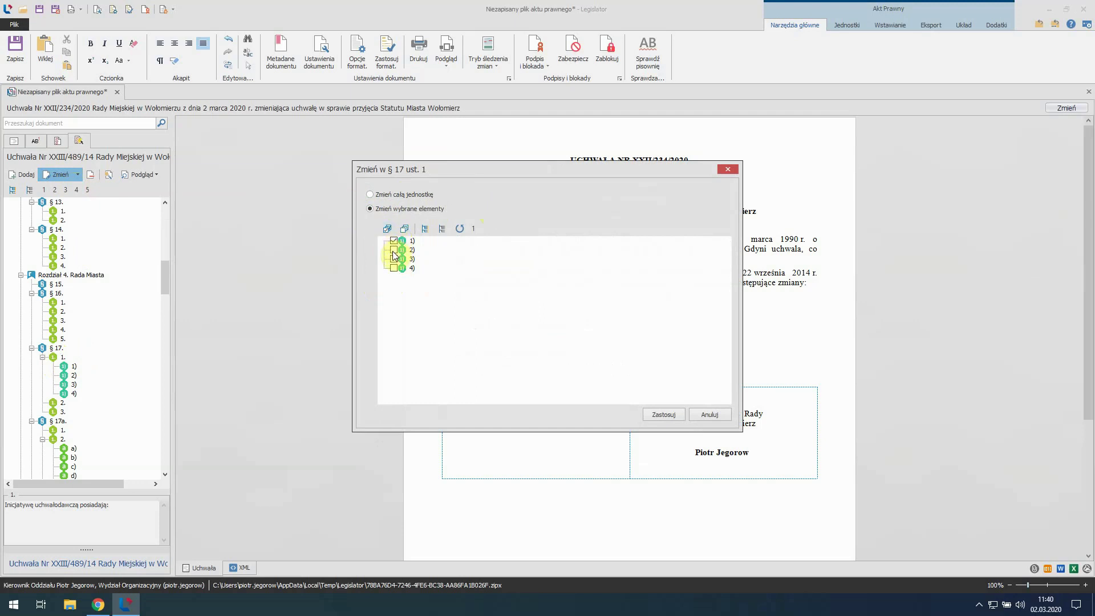
left_click(393, 250)
left_click(394, 259)
left_click(665, 415)
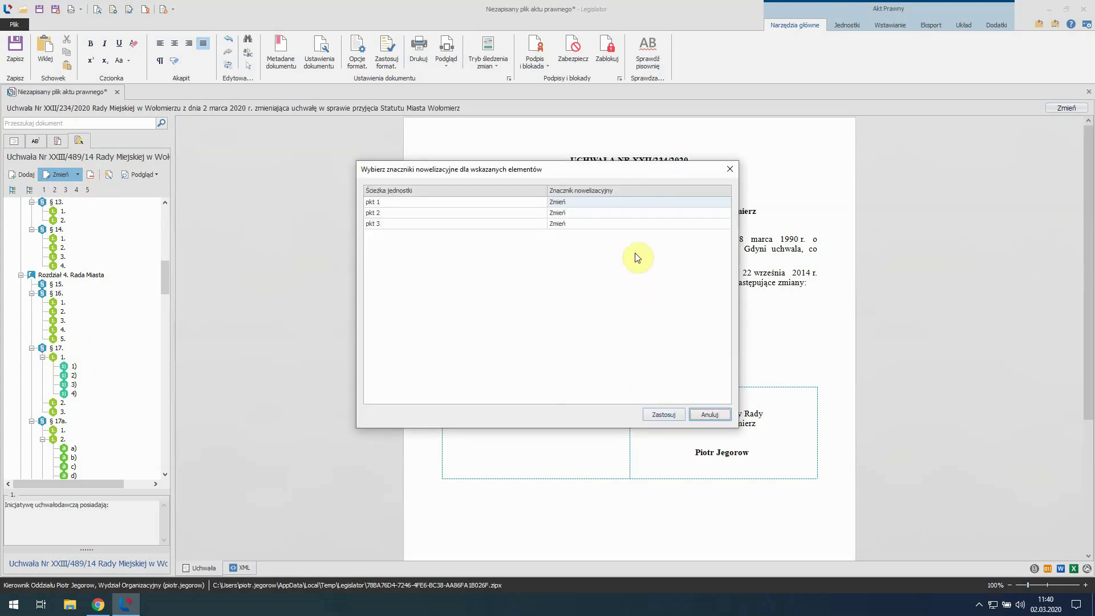
Set the amendment marker to Dodaj for pkt 1 and Uchyl for pkt 3, keep Zmień for pkt 2, and apply them
left_click(573, 204)
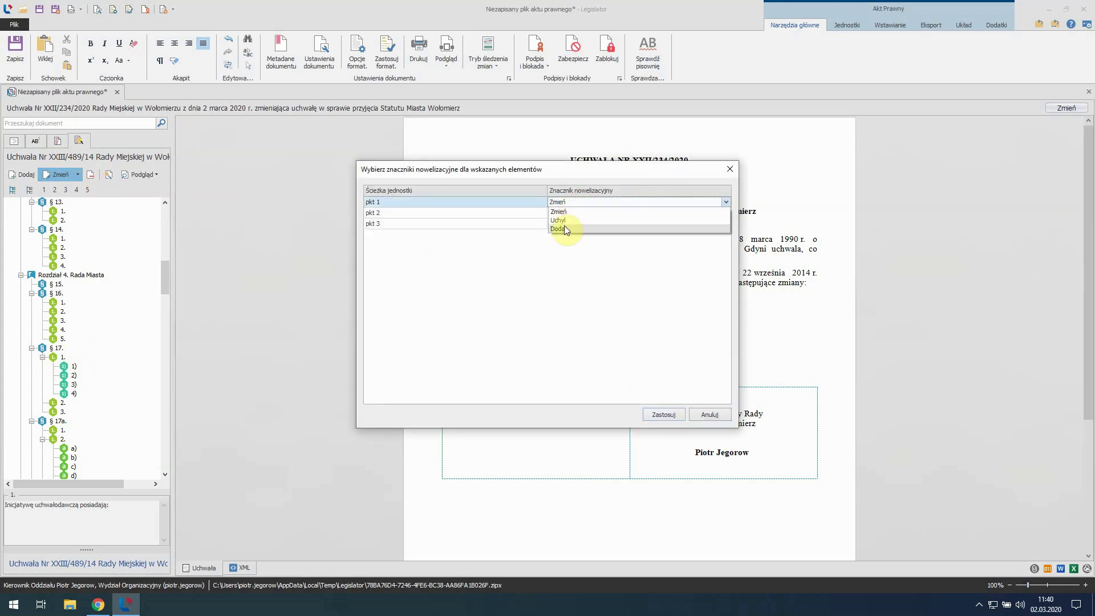
left_click(563, 228)
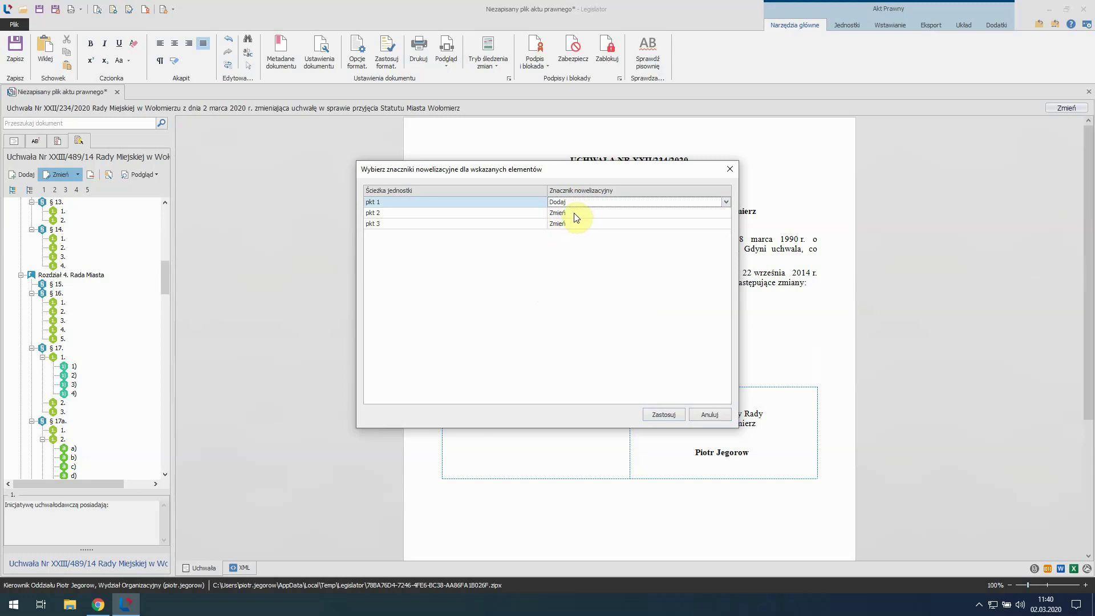
left_click(566, 224)
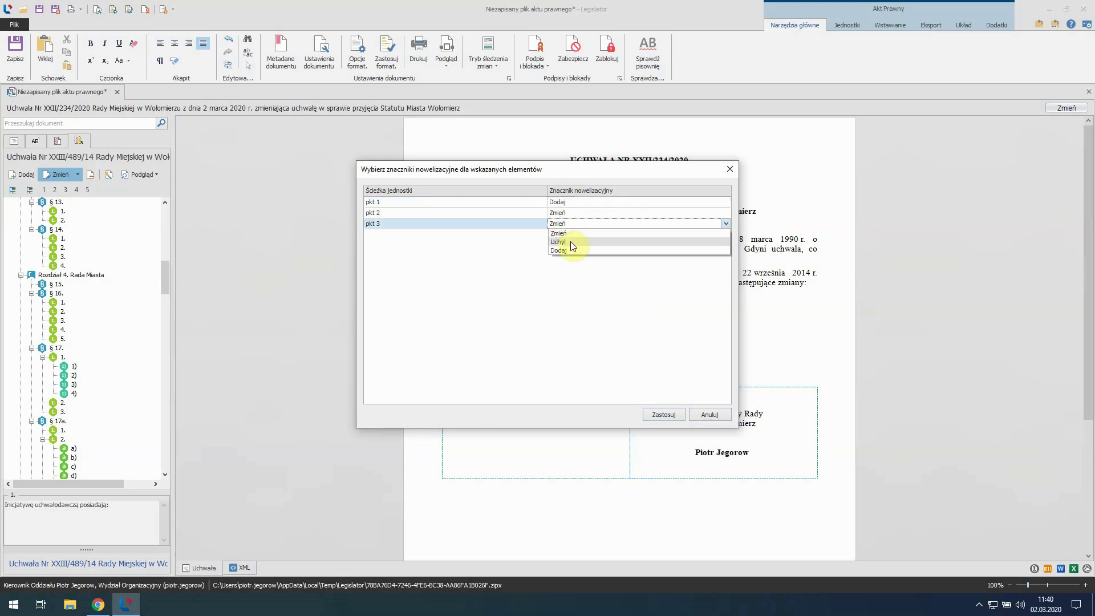
left_click(569, 241)
left_click(661, 414)
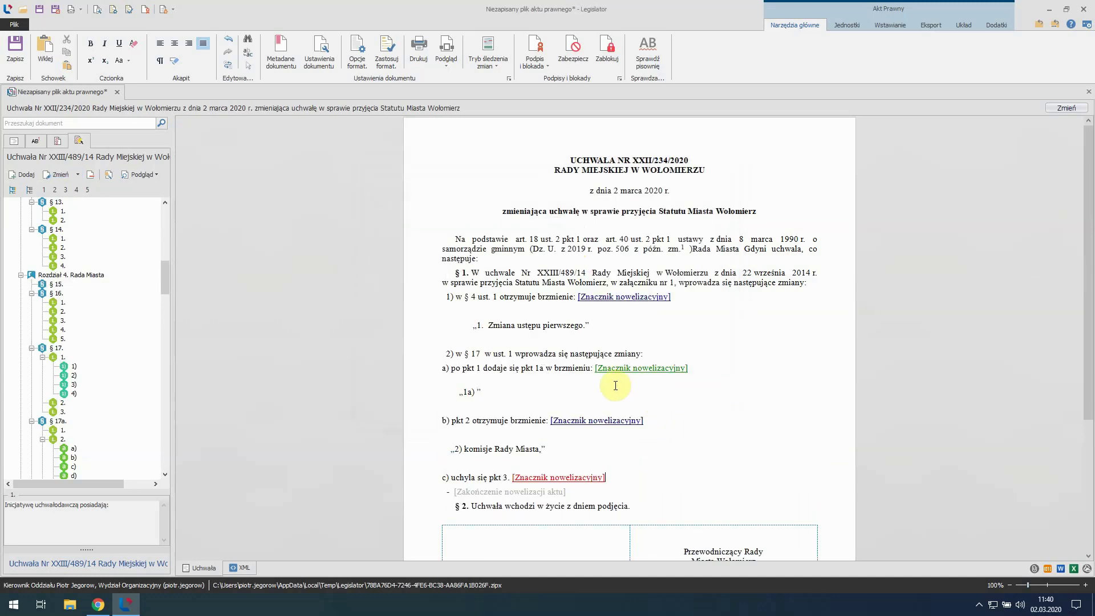
Review the generated § 17 ust. 1 changes and enter "dodany punkt jeden a;" as the wording of added pkt 1a
scroll(539, 380, "down", 1)
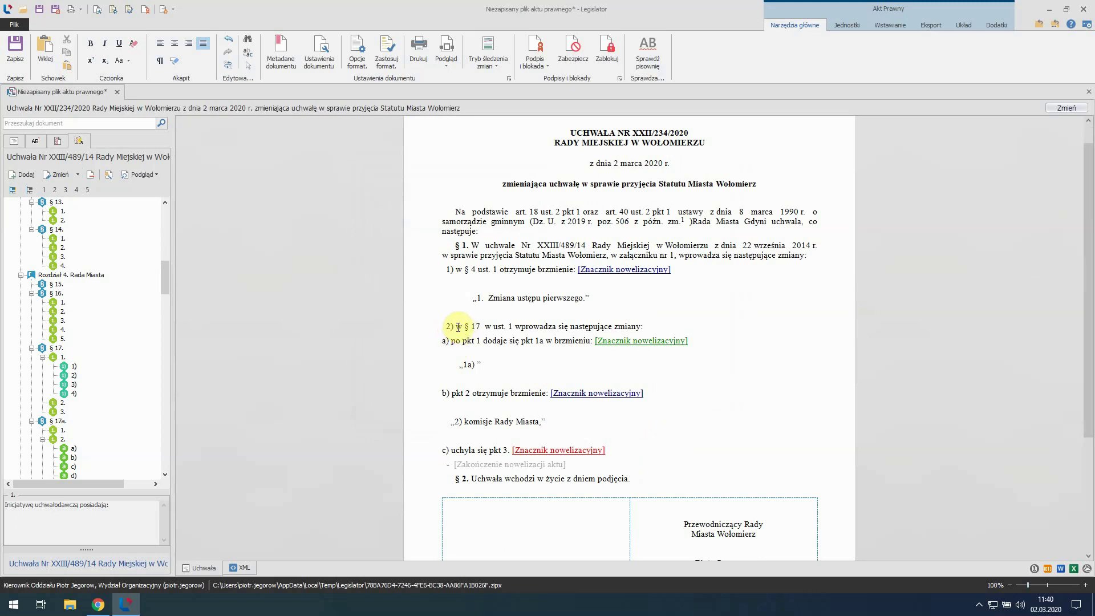
left_click_drag(462, 327, 642, 328)
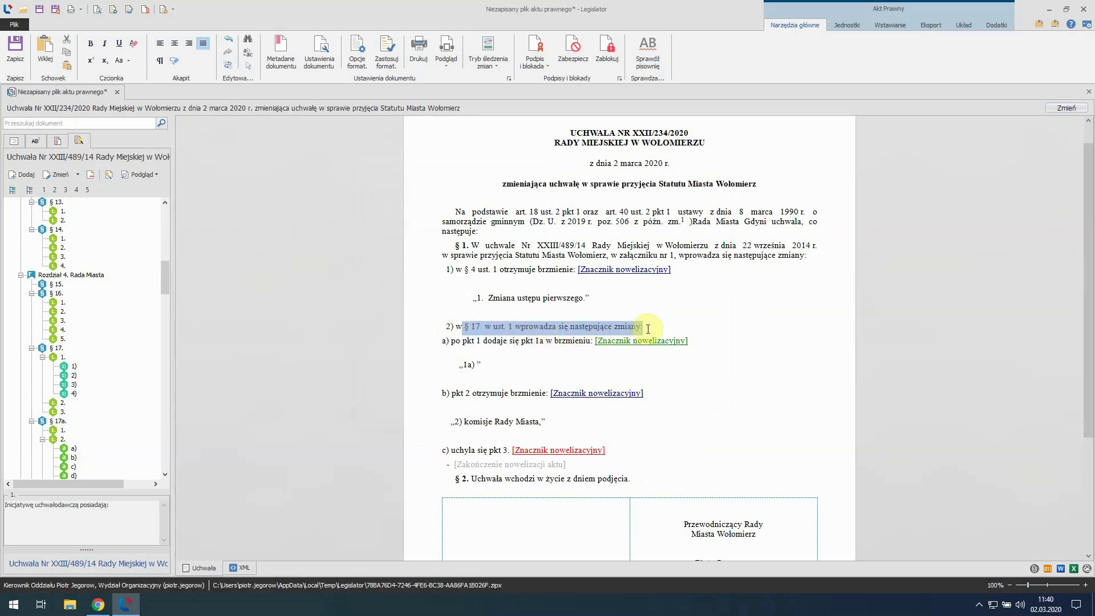
left_click(466, 343)
left_click_drag(451, 341, 541, 345)
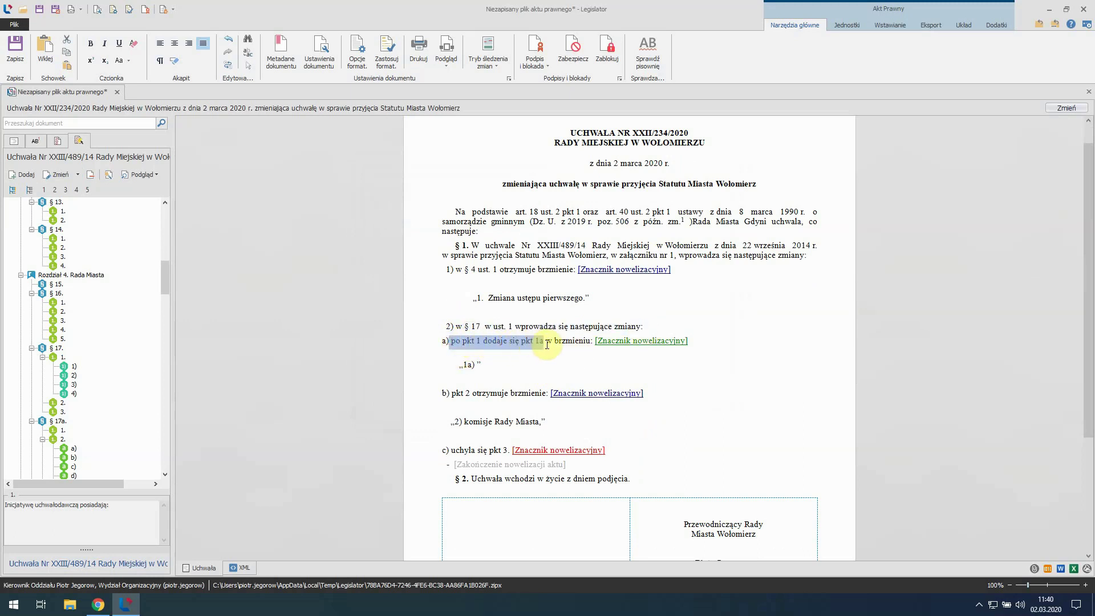
left_click(476, 363)
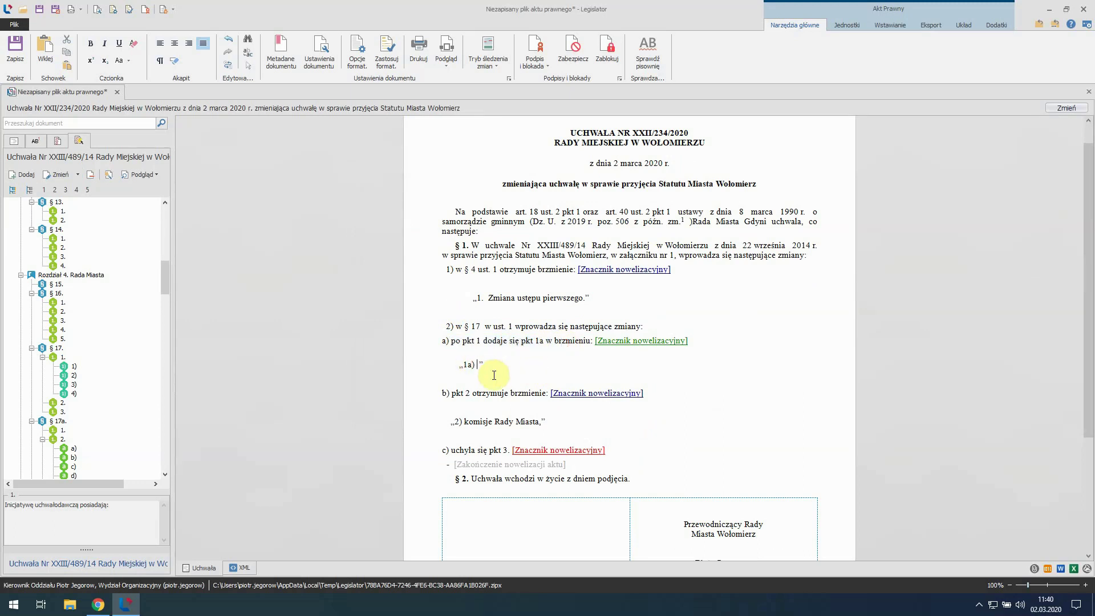
type("dodany punkt jeden a;")
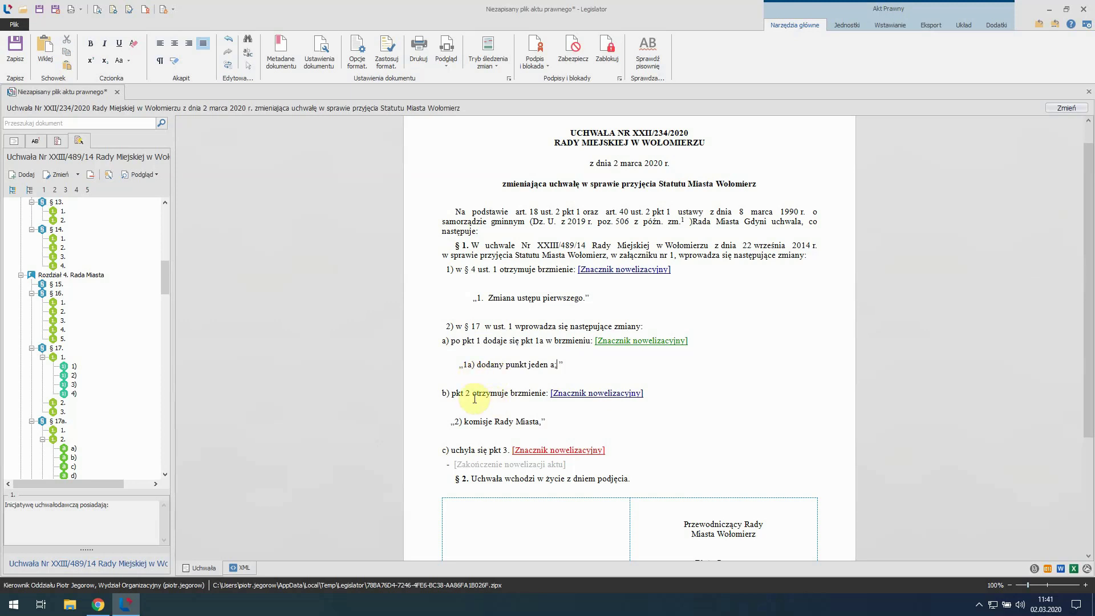
Replace the wording of amended pkt 2 in § 17 ust. 1 with "zmieniony punkt drugi", keeping the trailing comma
left_click(463, 421)
left_click_drag(463, 421, 539, 422)
type("zmi")
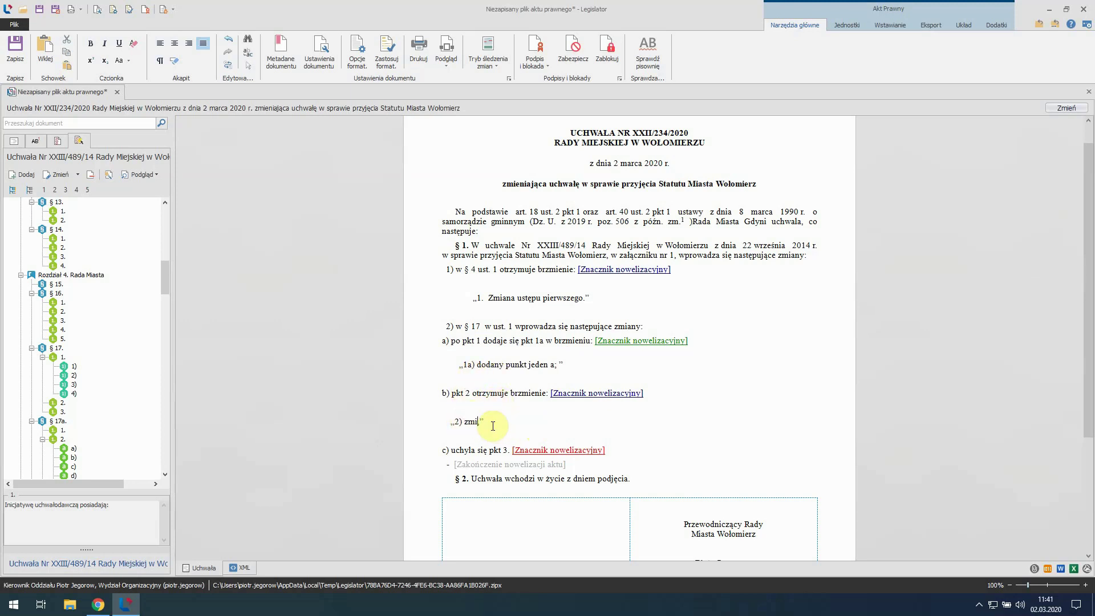
type("eniony punkt drugi")
scroll(487, 451, "down", 1)
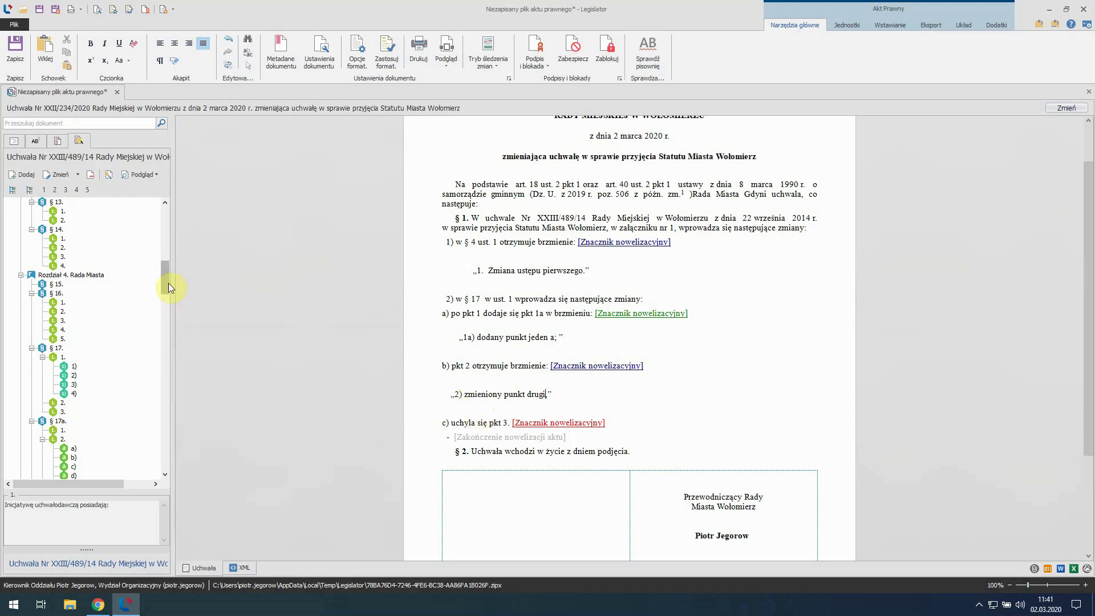
left_click_drag(164, 274, 164, 294)
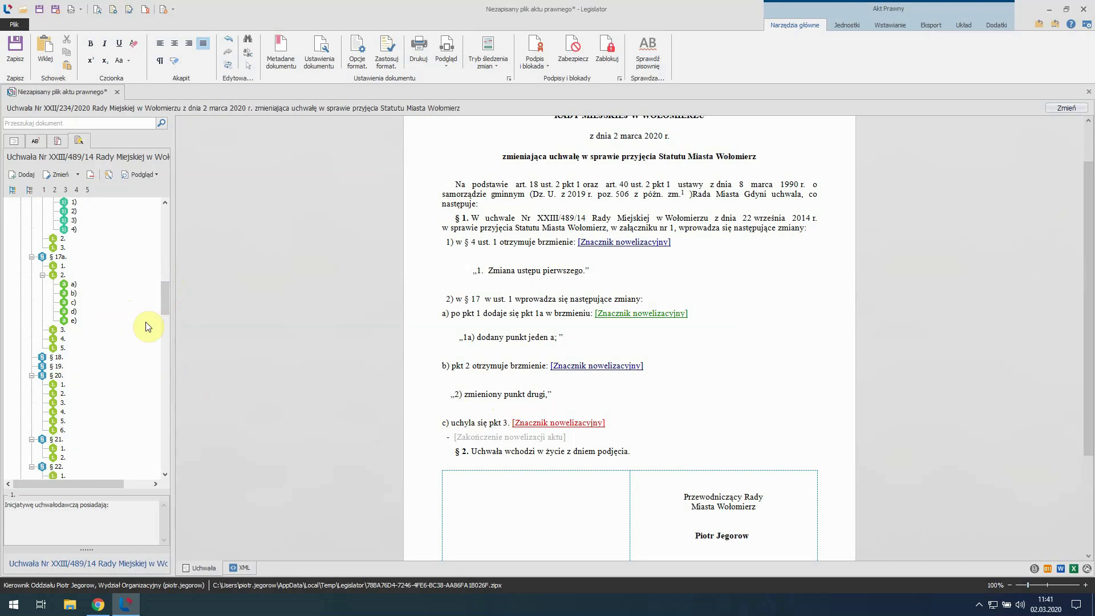
Repeal § 18 of the statute as the next amendment in the resolution
mouse_move(165, 303)
left_mouse_down()
mouse_move(166, 289)
mouse_move(164, 304)
left_mouse_up()
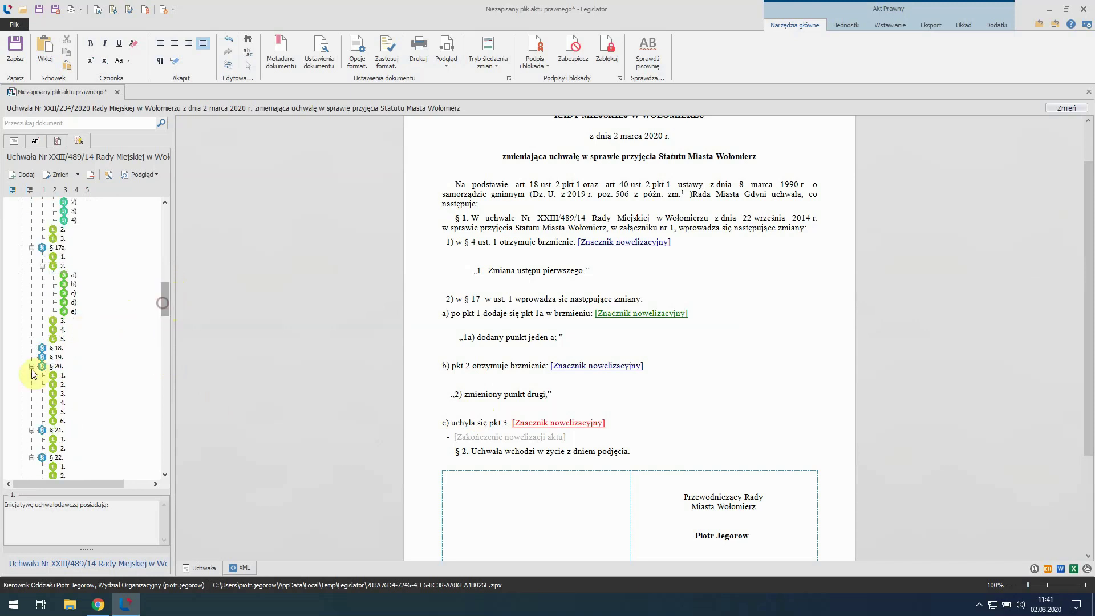
left_click(56, 348)
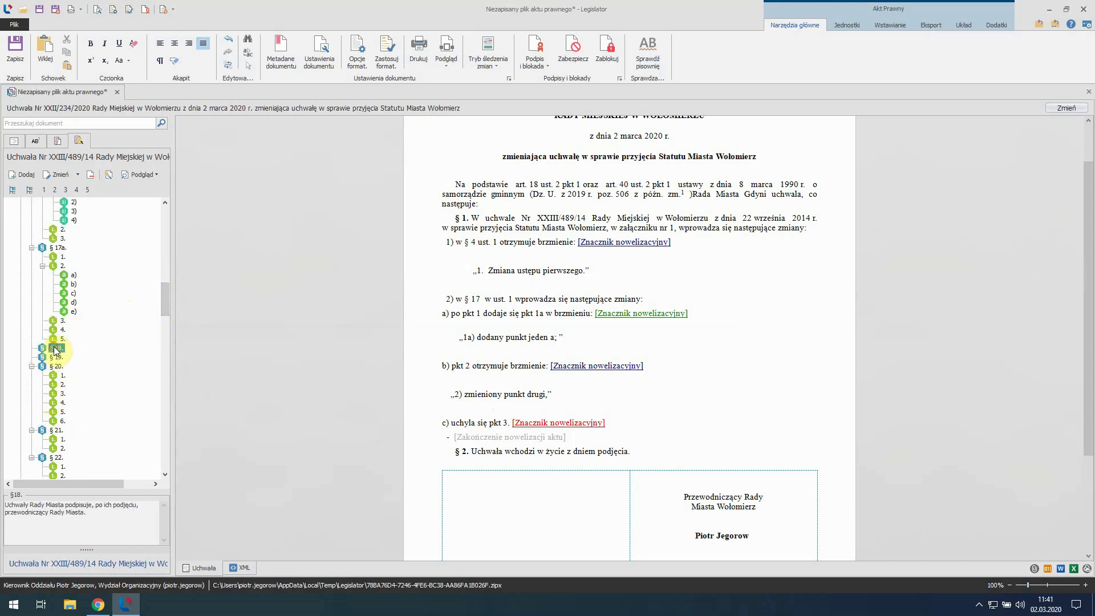
left_click(90, 177)
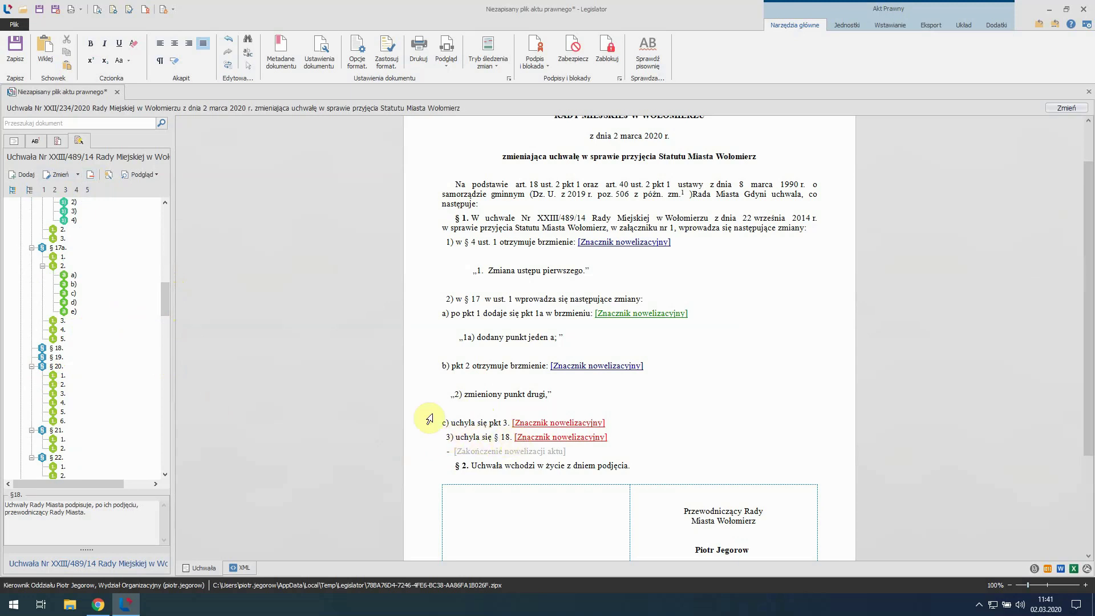
Amend § 9 ust. 1 and replace its wording with "Zmieniony ustęp pierwszy."
left_click_drag(163, 300, 170, 248)
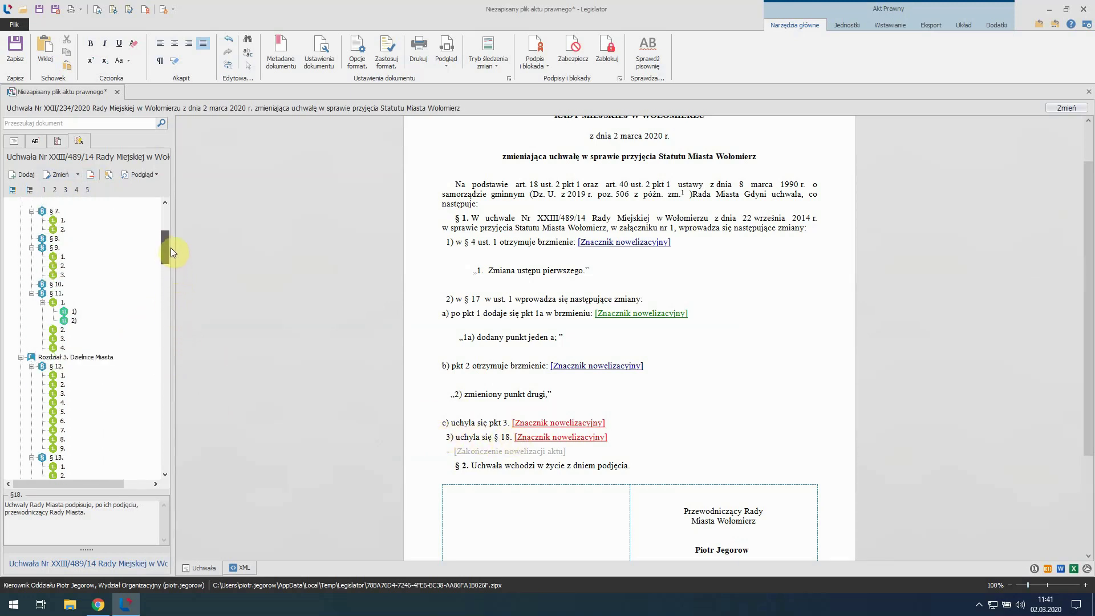
left_click(50, 256)
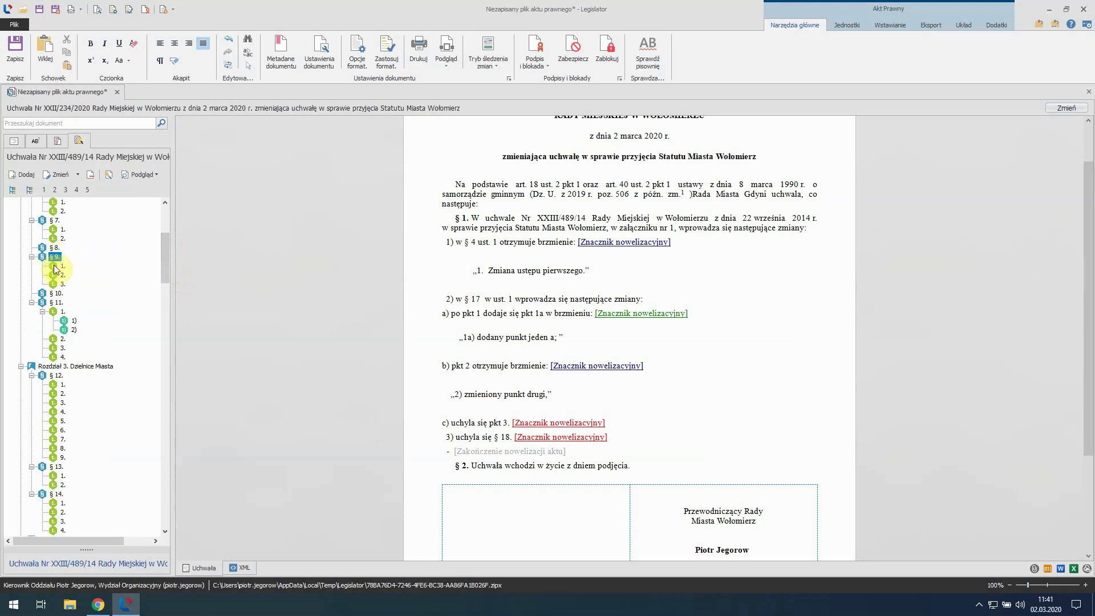
left_click(56, 267)
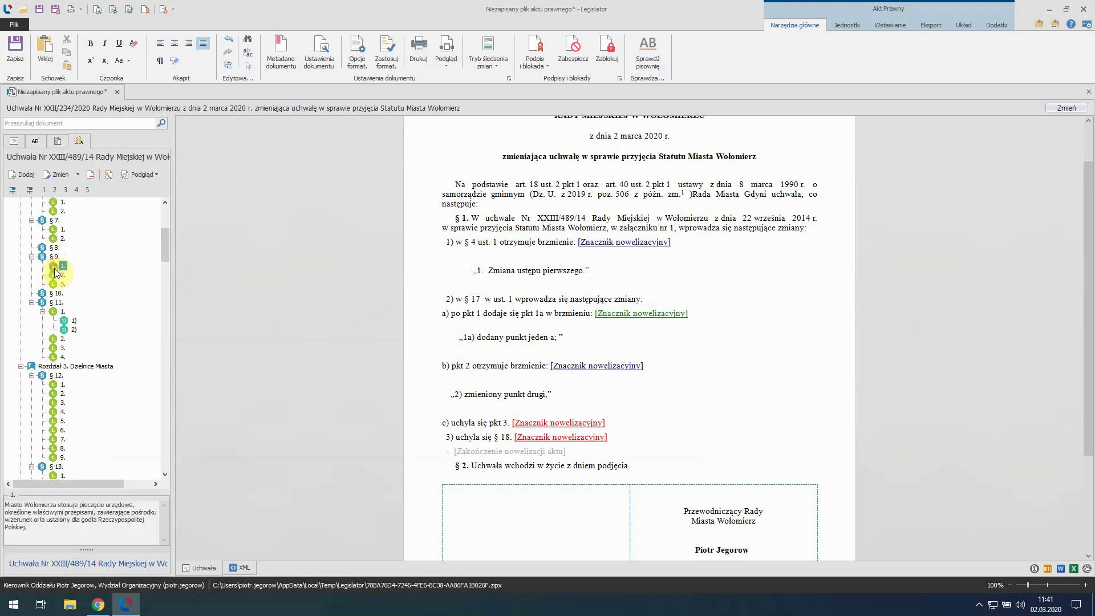
left_click(60, 178)
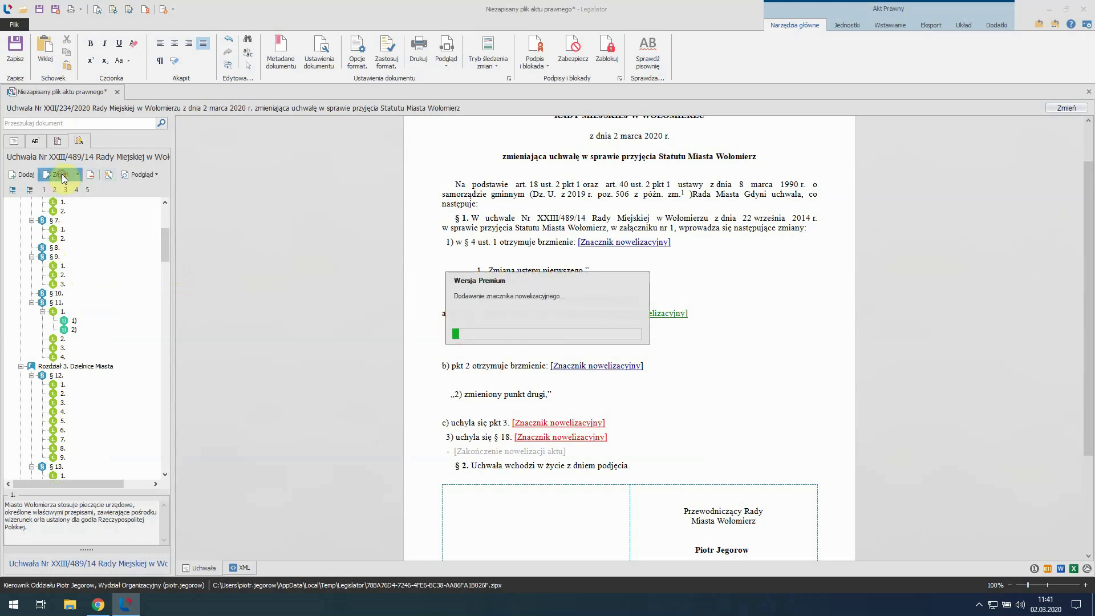
scroll(488, 471, "down", 1)
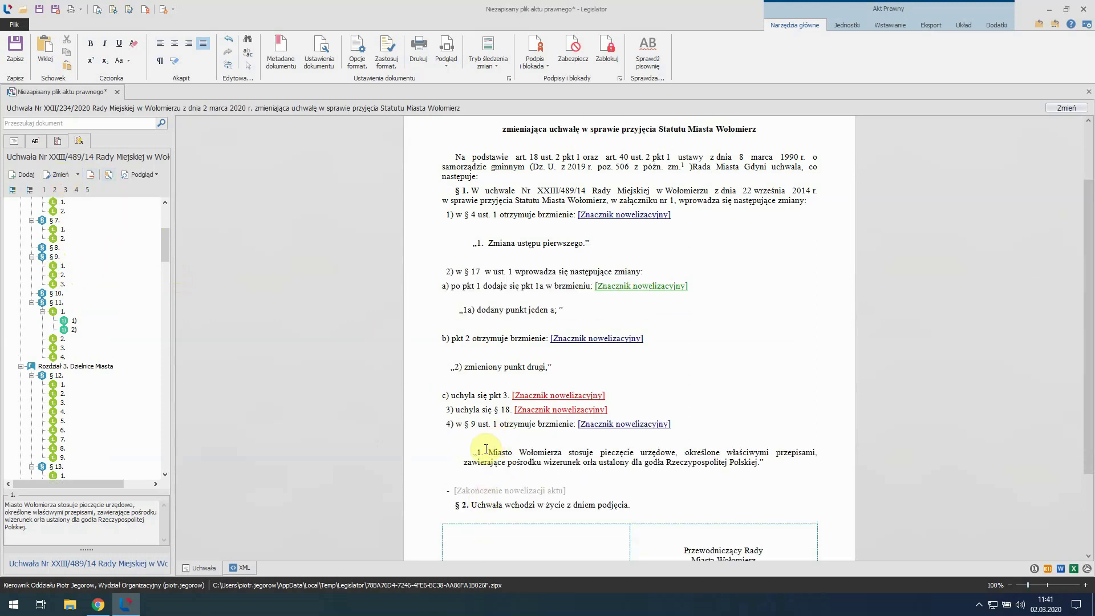
left_click_drag(488, 453, 757, 462)
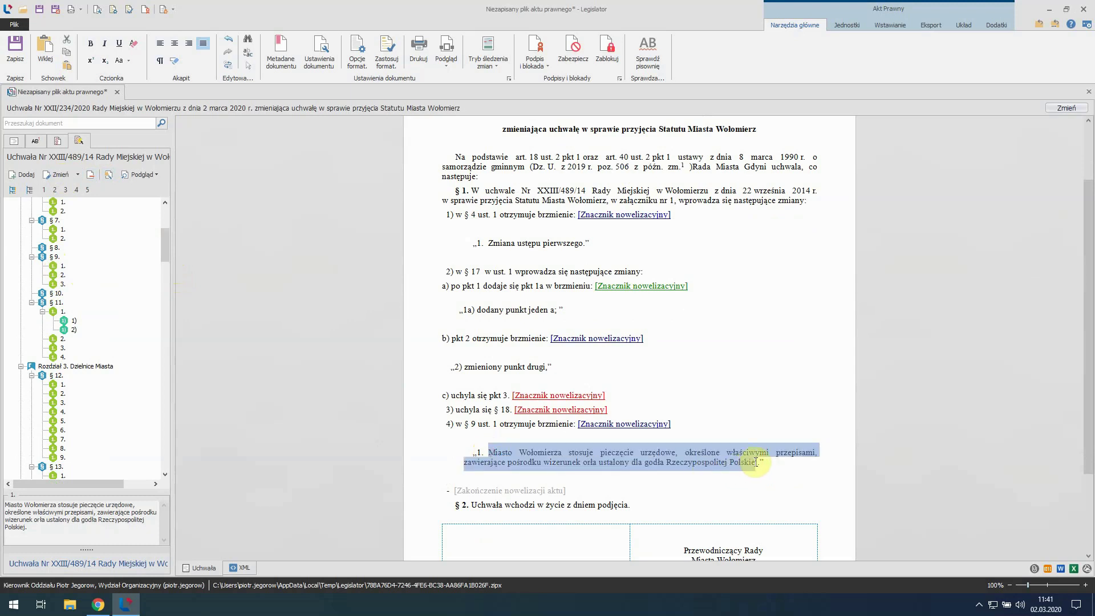
type("Zmi")
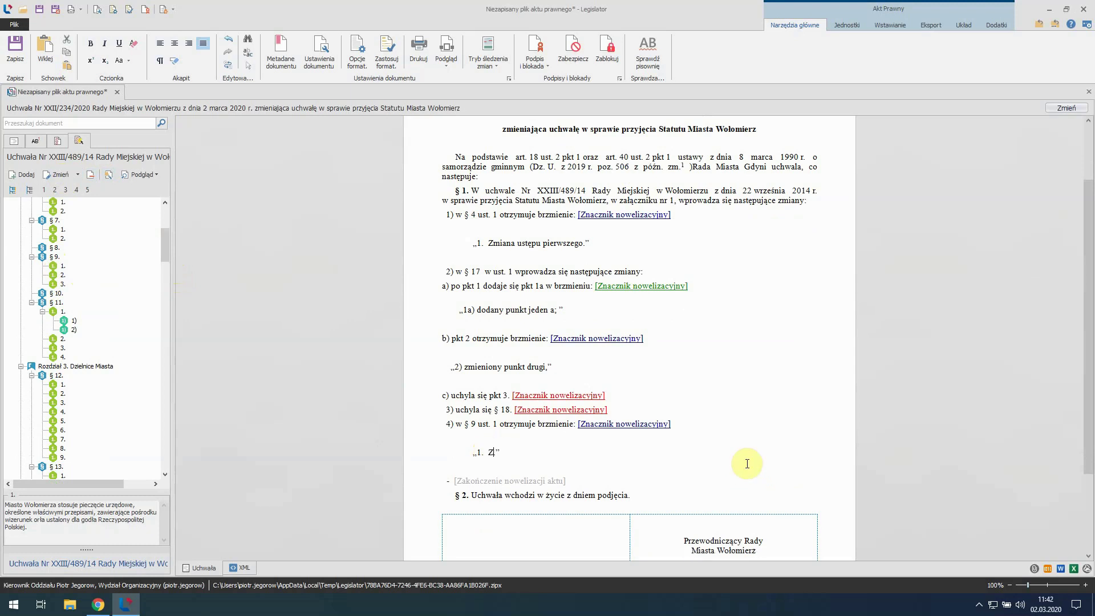
type("eniony ustęp pierwszy.")
Repeal § 10, and add ust. 4 after § 9 ust. 3 with the wording "Dodany ustęp czwarty"
left_click(55, 294)
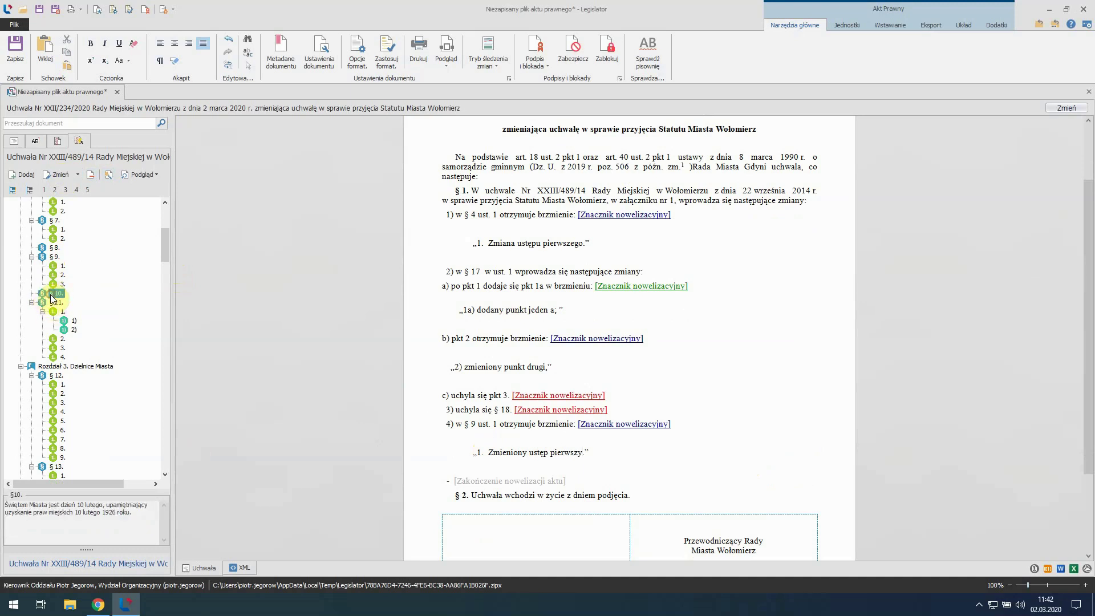
left_click(91, 174)
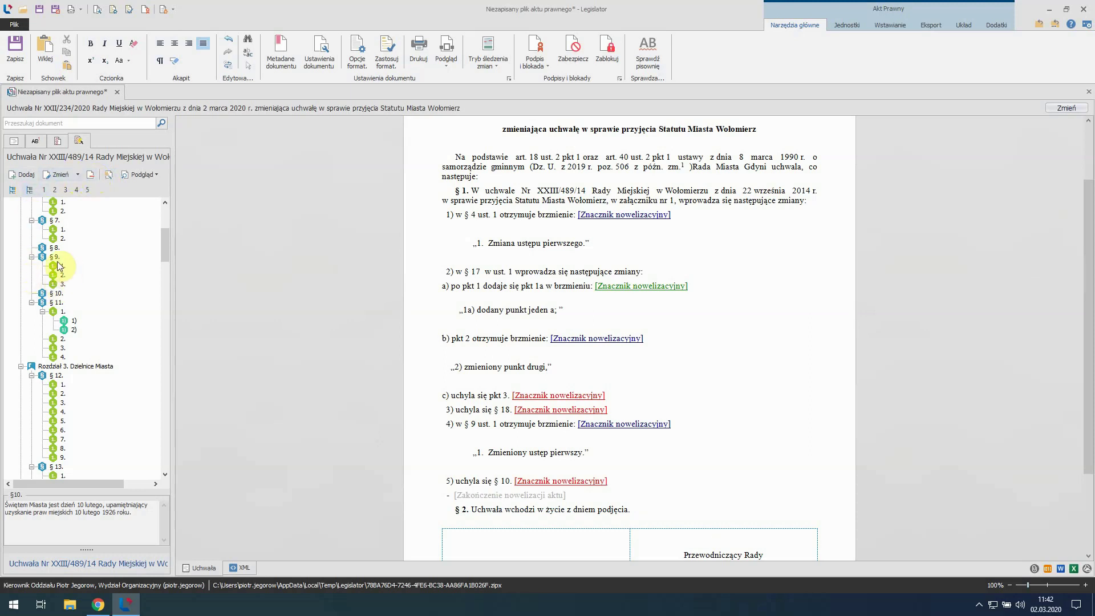
left_click(53, 284)
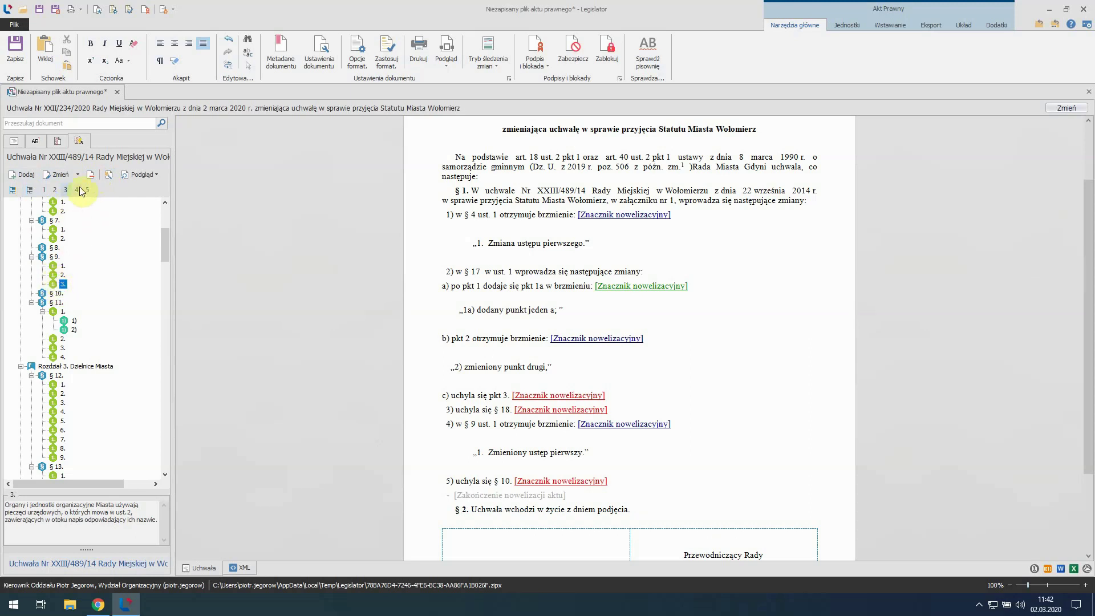
left_click(22, 179)
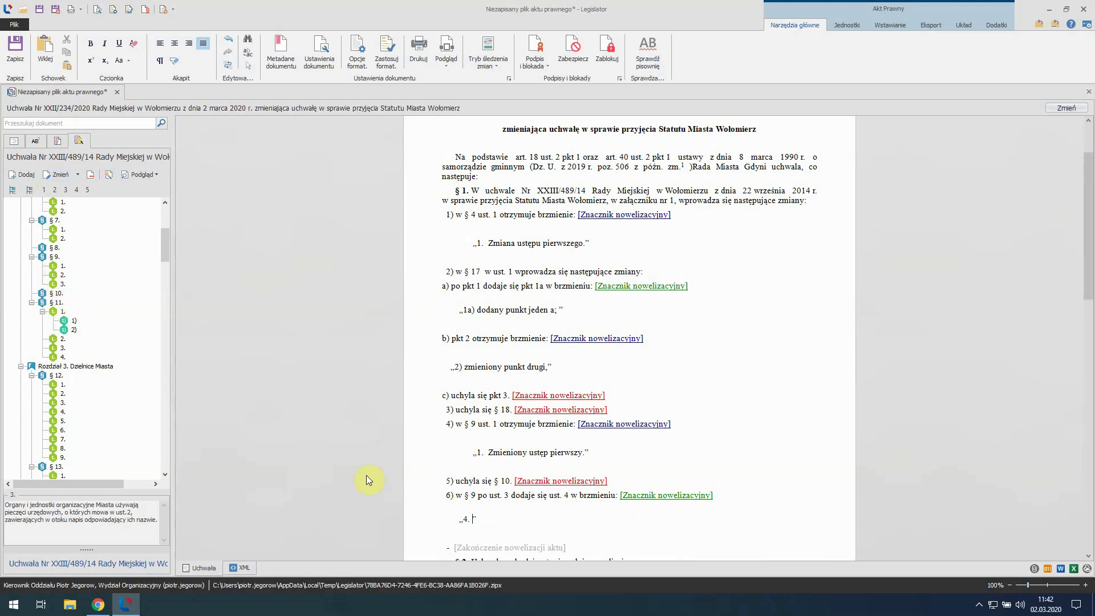
scroll(63, 292, "down", 1)
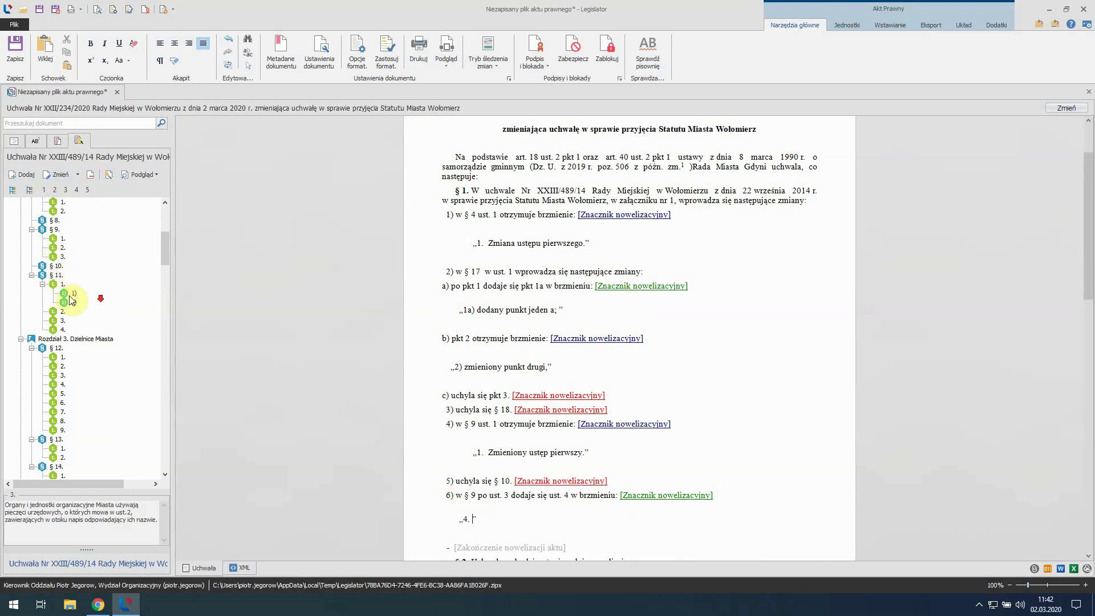
scroll(67, 274, "up", 1)
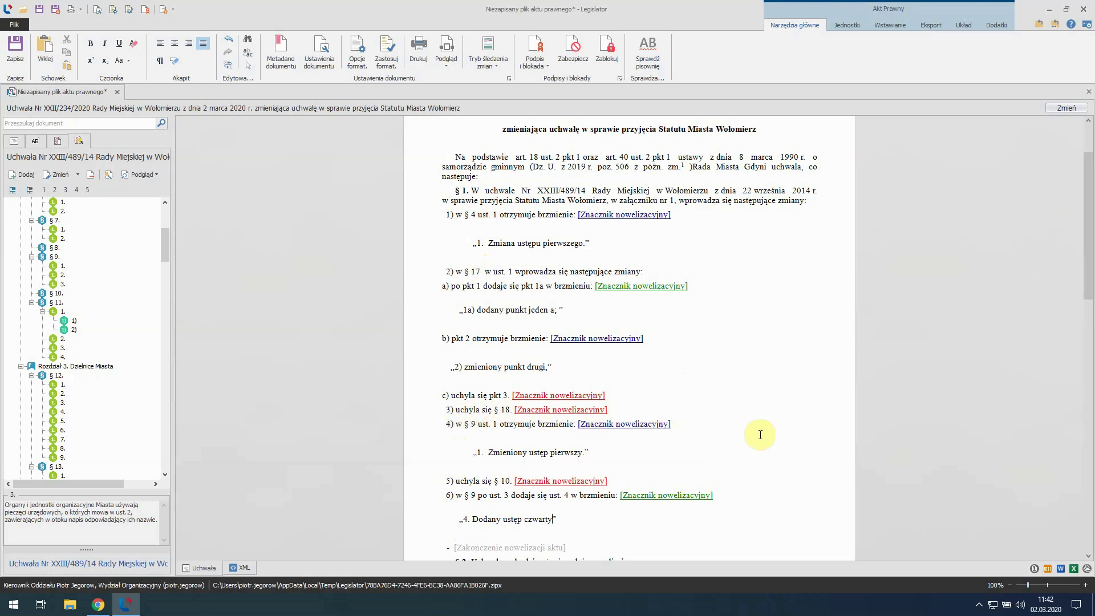
Arrange all amendment markers in the order of the statute's provisions and check the grouped § 9 changes to ust. 1 and ust. 4
scroll(763, 434, "down", 1)
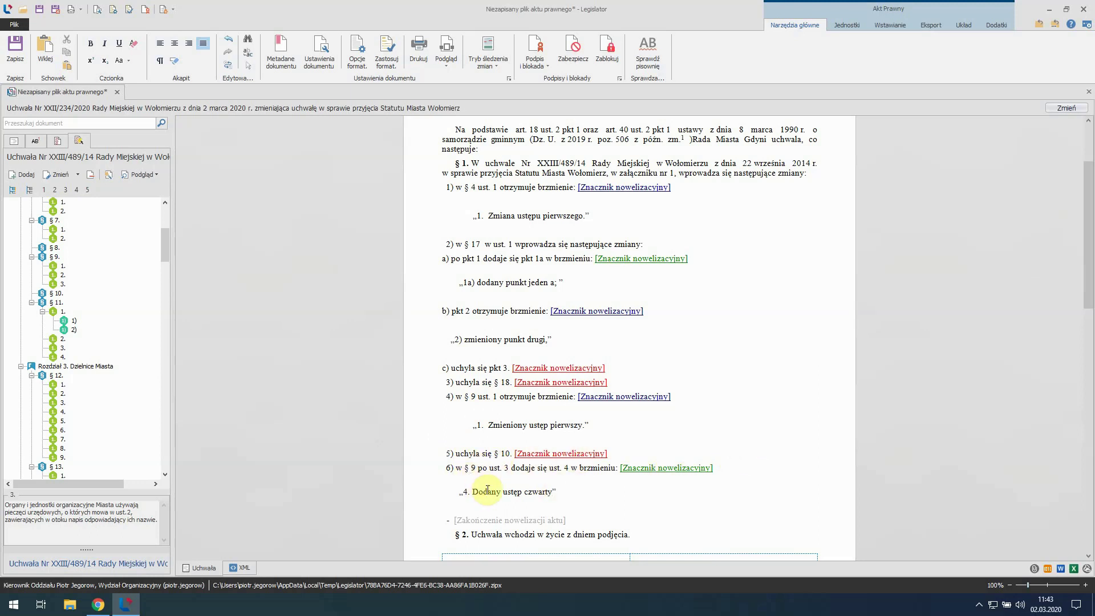
scroll(760, 402, "down", 1)
scroll(759, 402, "up", 1)
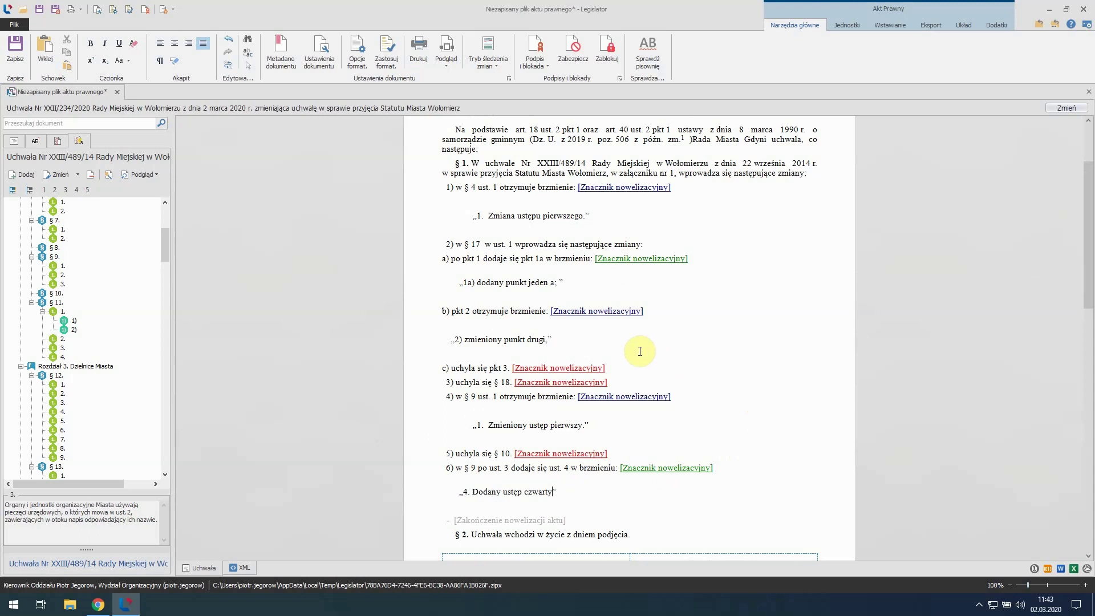
left_click(109, 175)
left_click(587, 333)
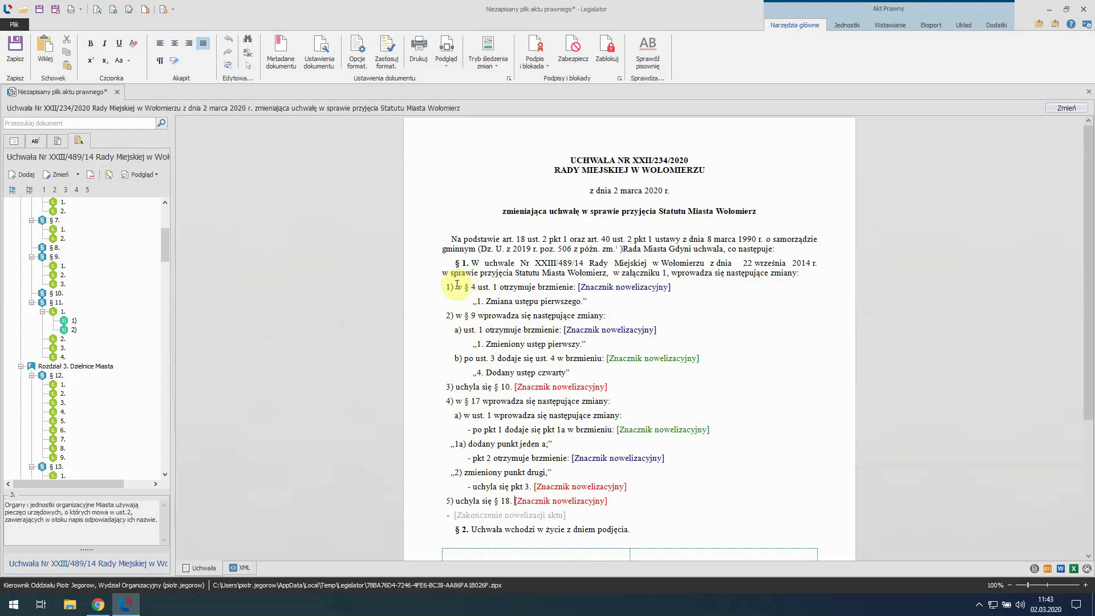
left_click_drag(463, 315, 580, 317)
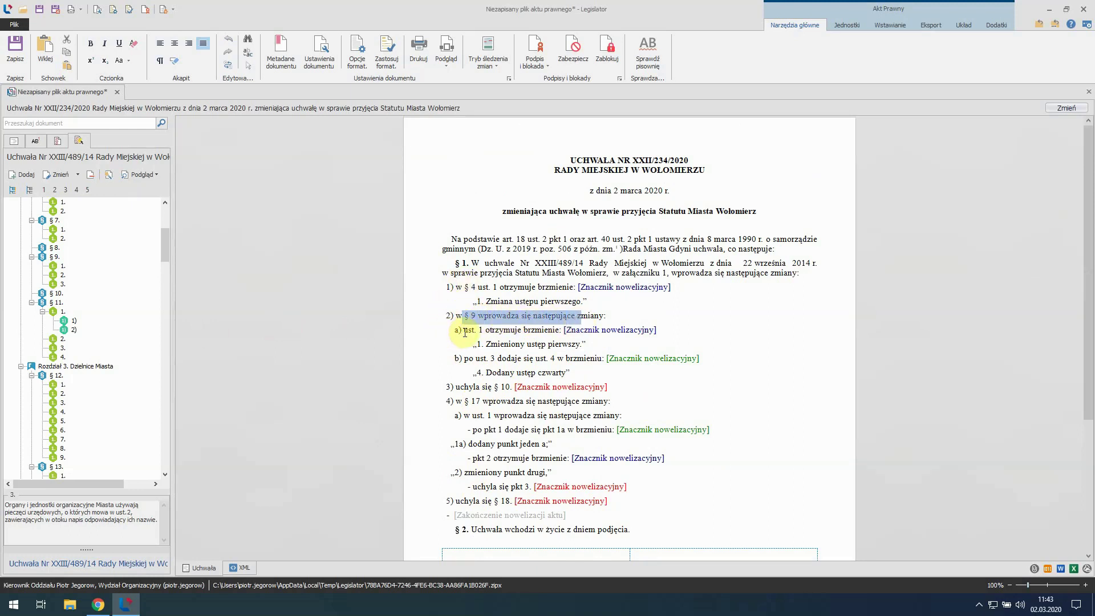
left_click(482, 330)
left_click_drag(469, 358, 509, 361)
left_click(545, 372)
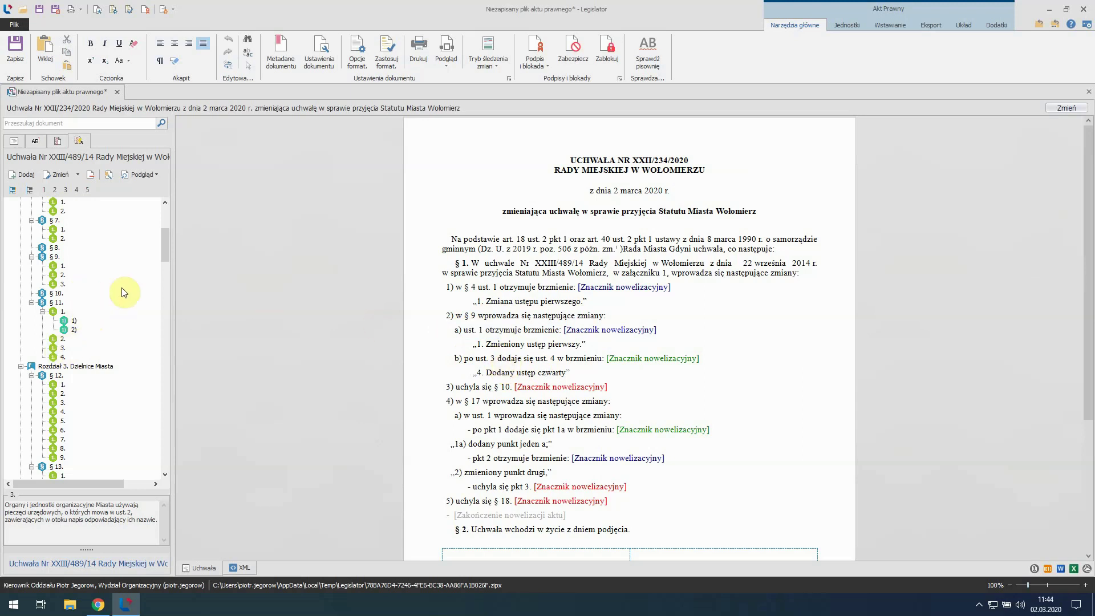
Save the resolution in Dokumenty as Uchwała.XXII.234.2020.2020-03-02.zipx
left_click_drag(167, 247, 166, 230)
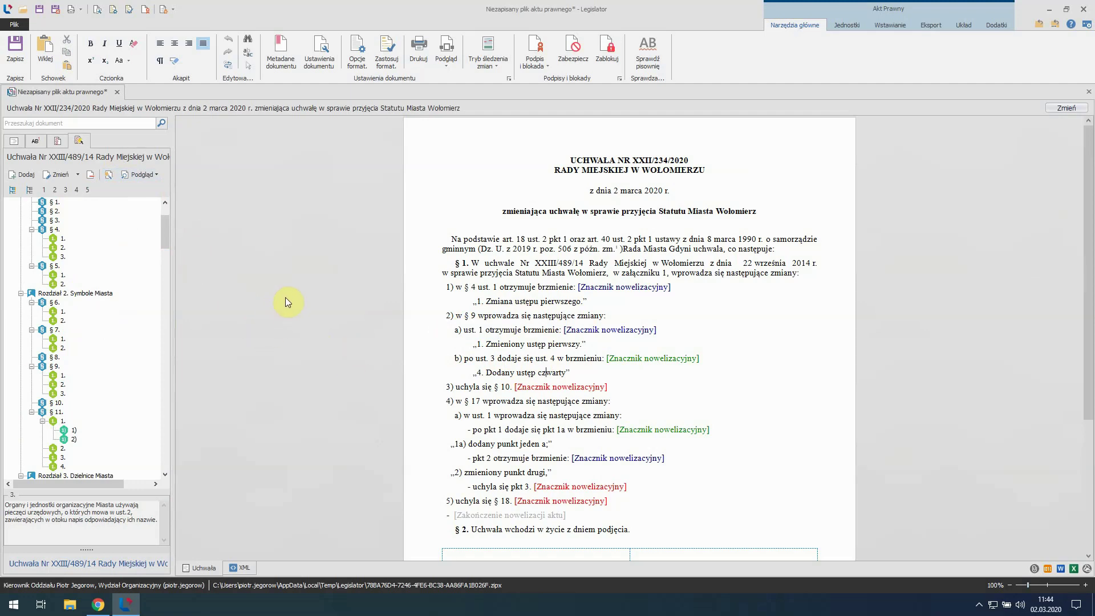
key("ctrl+s")
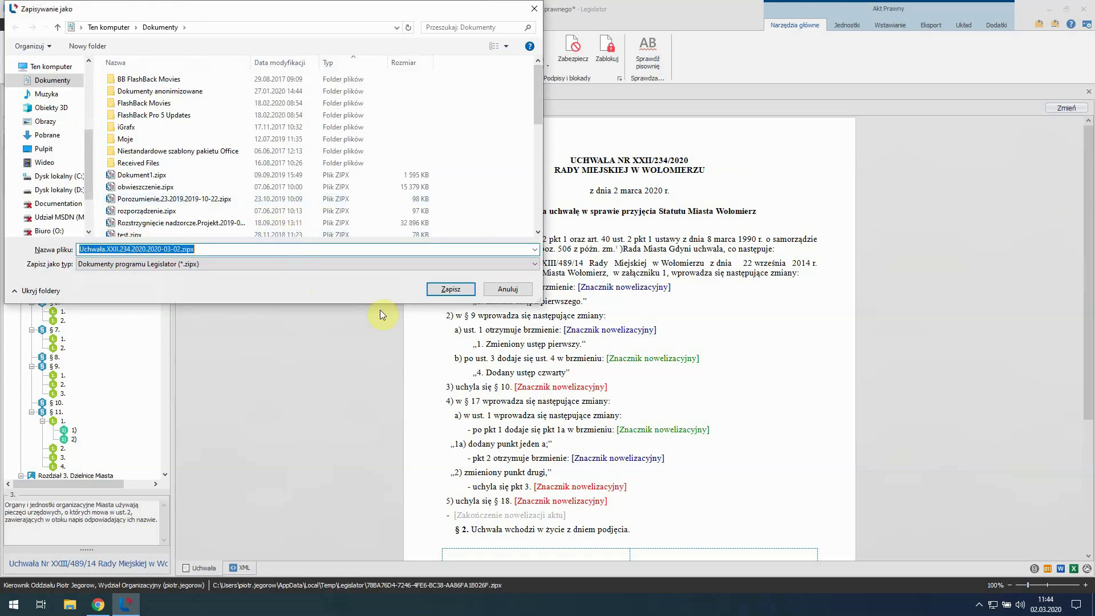
left_click(451, 289)
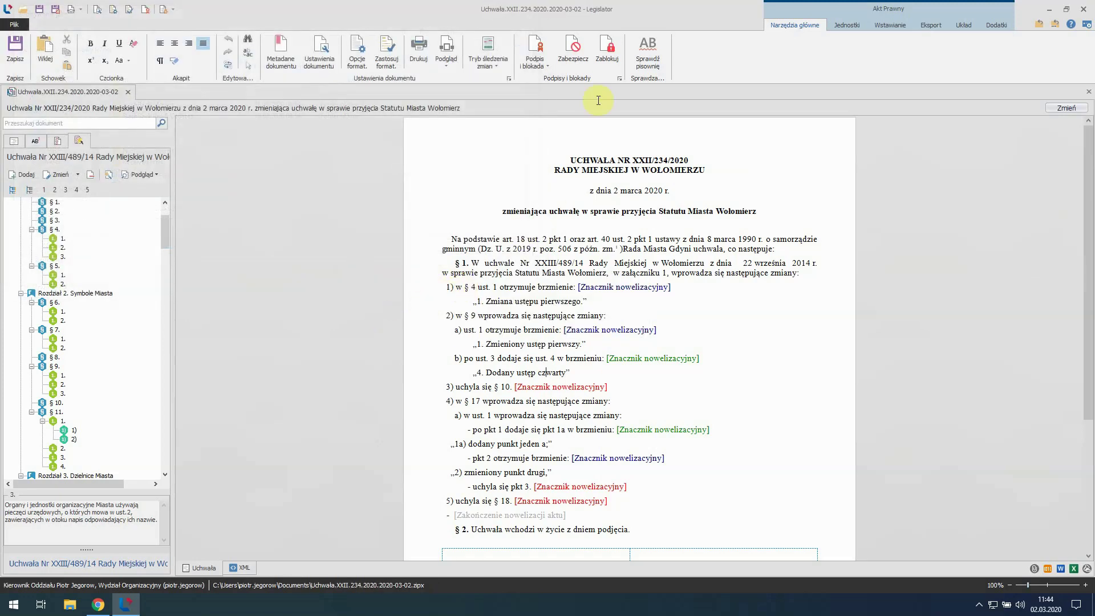
Lock the saved resolution against editing and confirm the lock
left_click(606, 49)
left_click(582, 331)
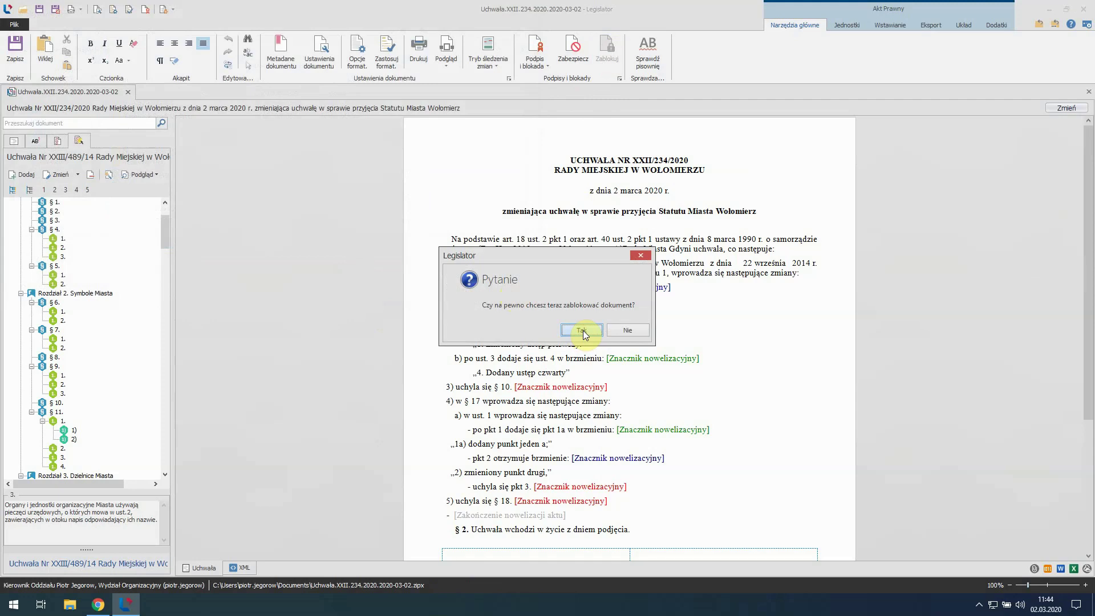
left_click(525, 330)
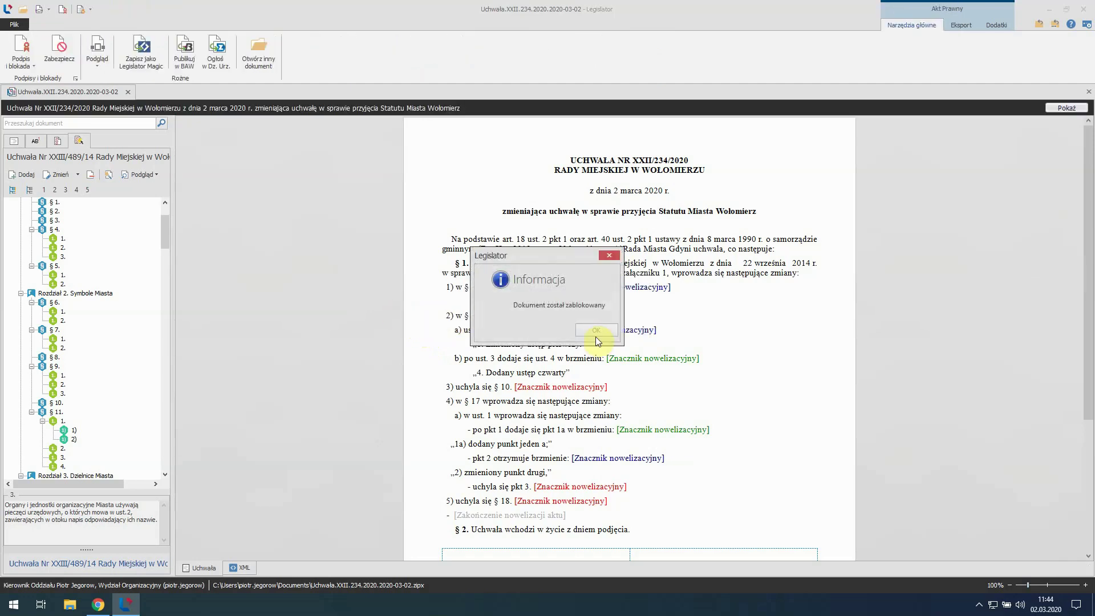
left_click(596, 331)
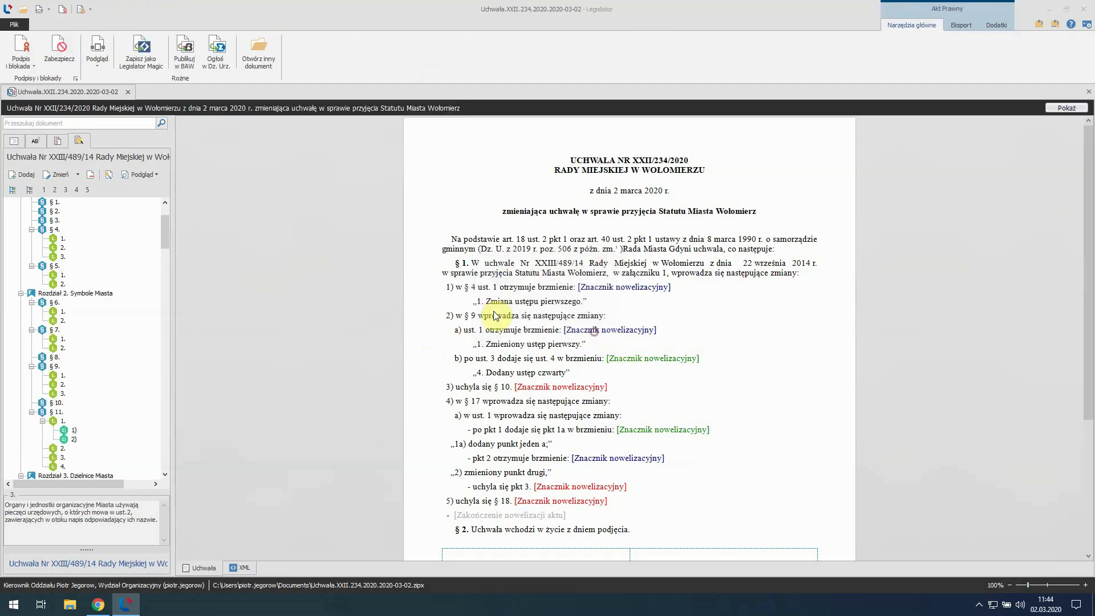
Open the comparative (Porównawczy) text of the amended act as a PDF preview
left_click(156, 174)
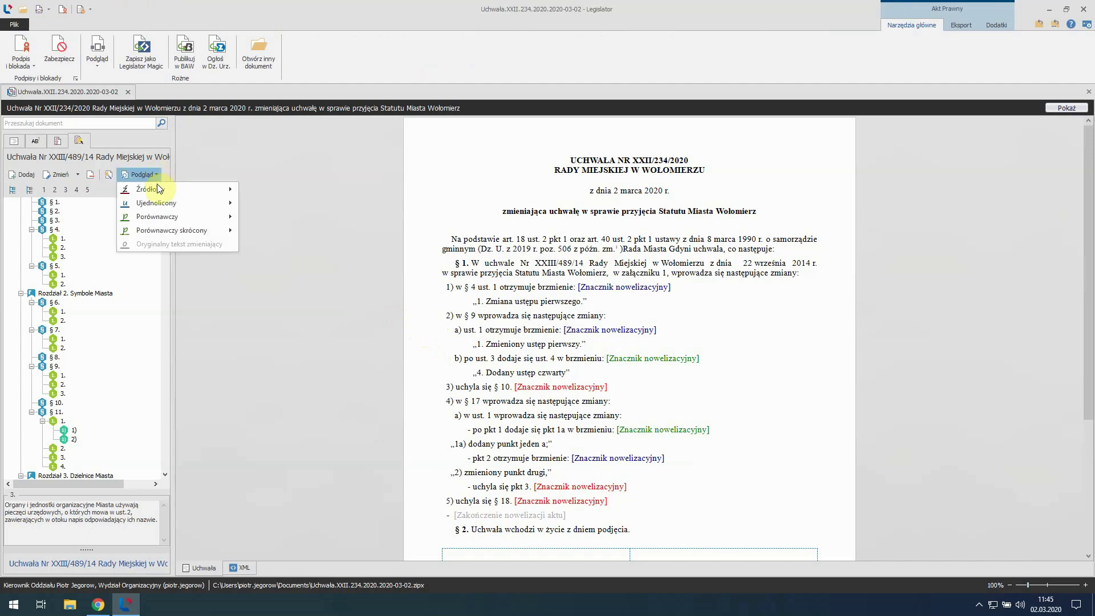
mouse_move(153, 216)
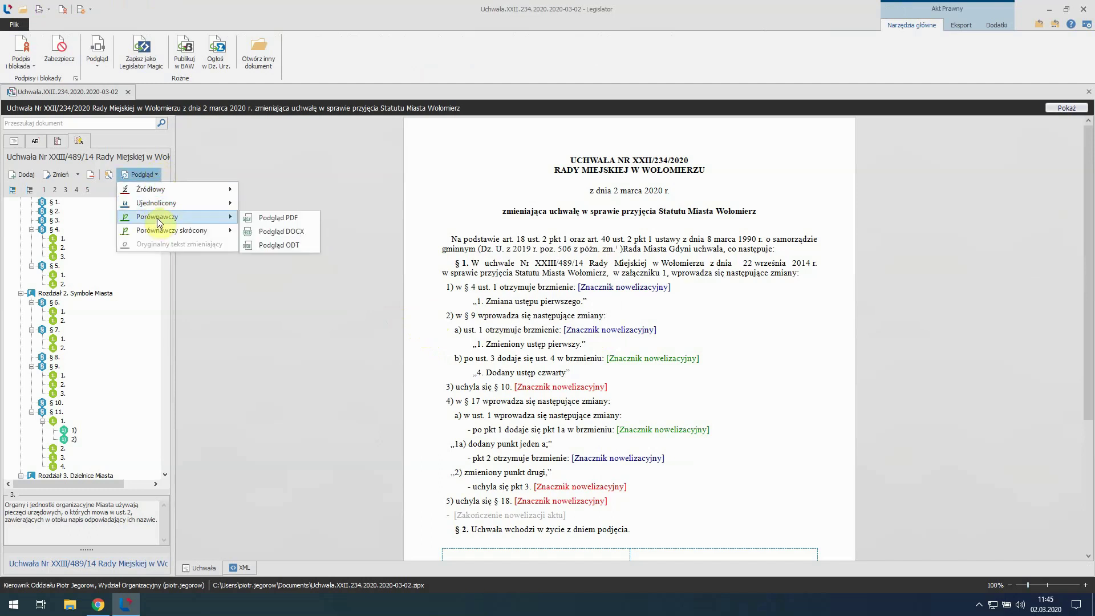
mouse_move(178, 231)
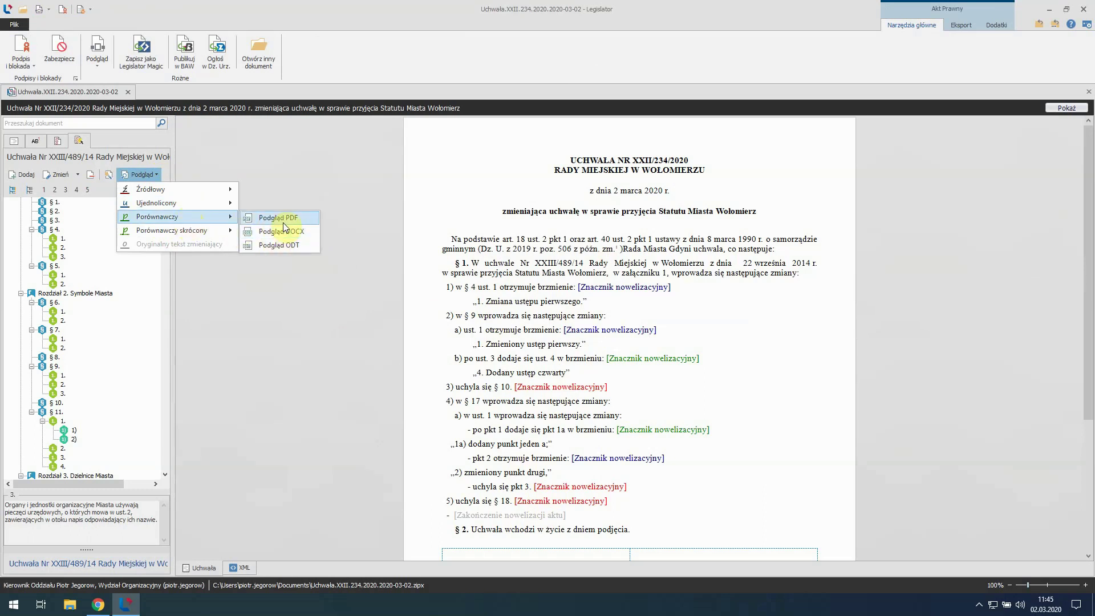
left_click(281, 230)
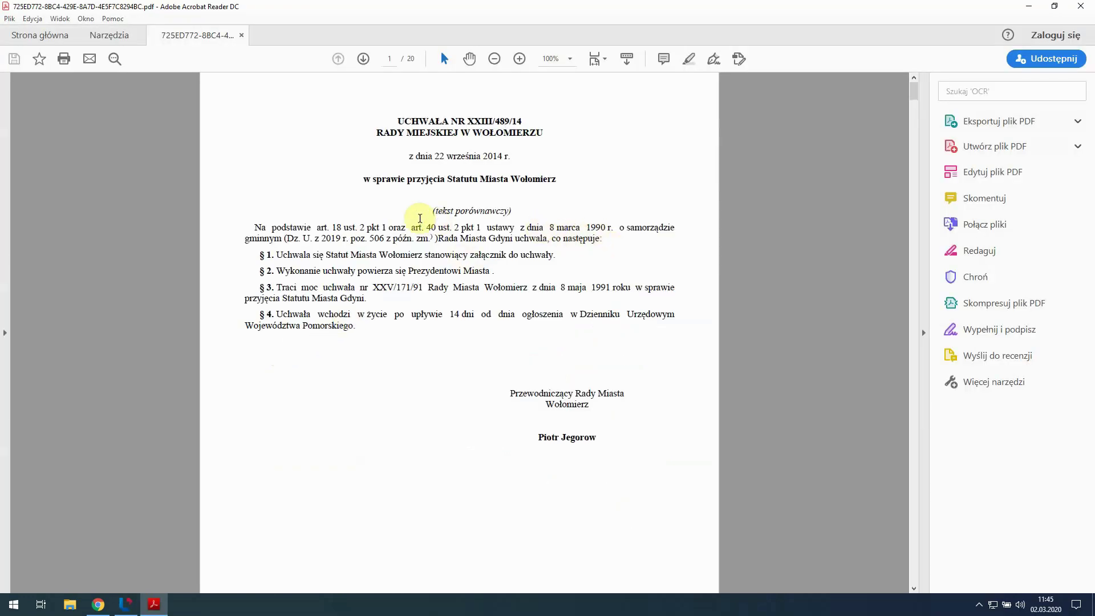
Examine the comparative text's title and how the old and new wording of § 4 ust. 1 are marked in Załącznik Nr 1
scroll(463, 166, "down", 2)
left_click_drag(464, 166, 525, 171)
left_click(523, 225)
scroll(523, 273, "down", 20)
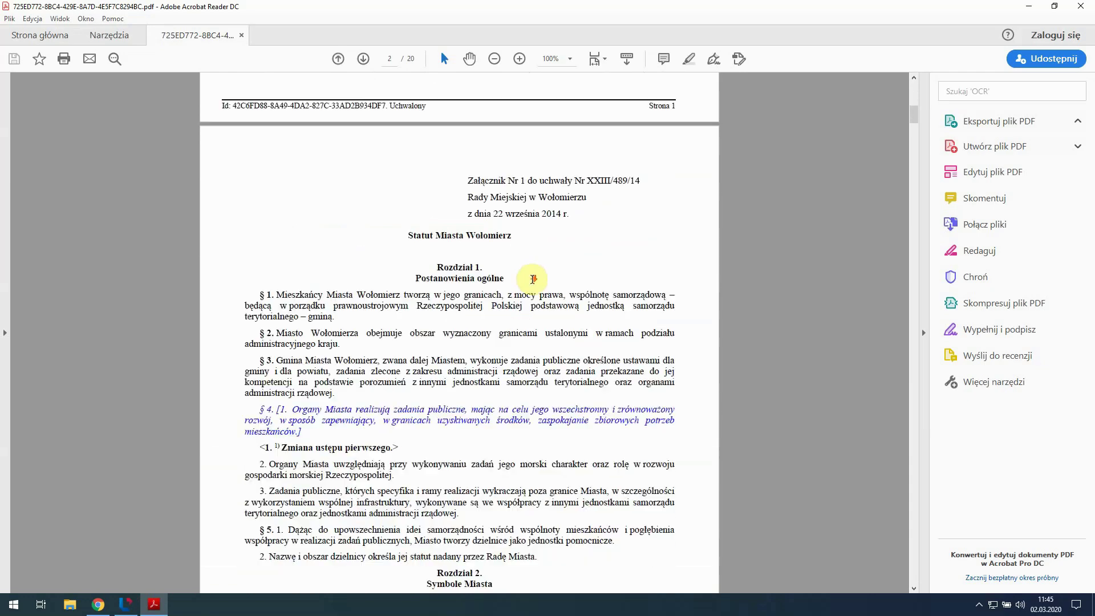
scroll(291, 422, "down", 1)
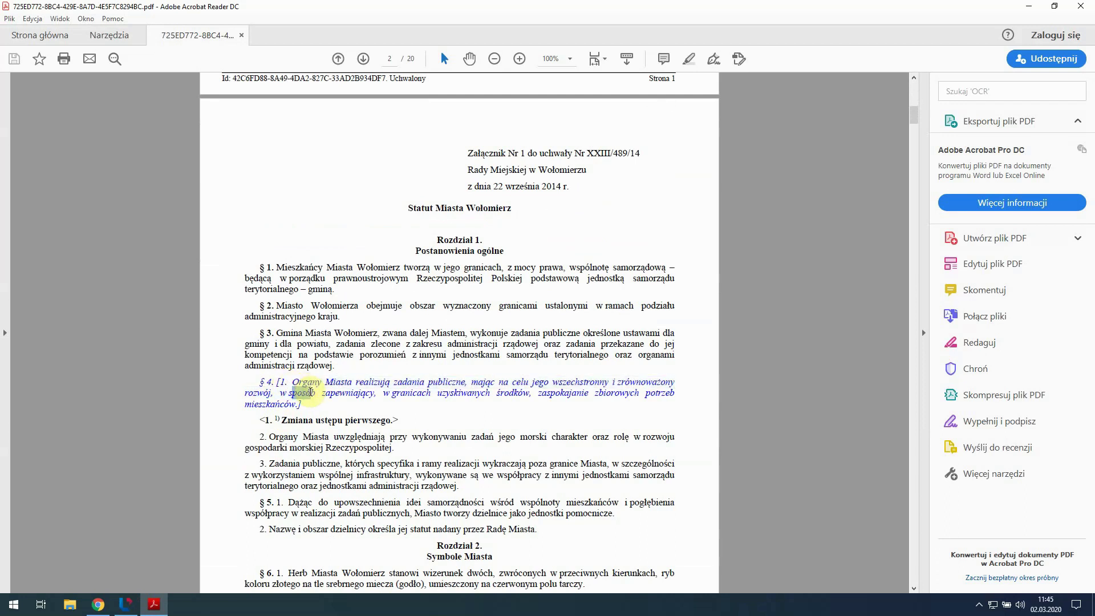
left_click_drag(312, 407, 287, 394)
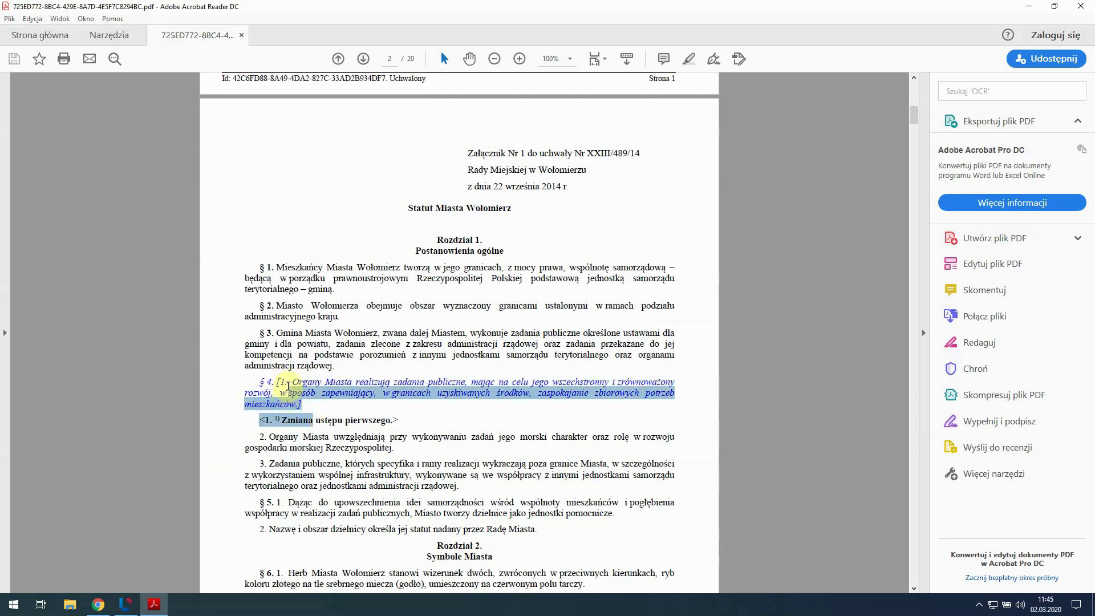
left_click(281, 381)
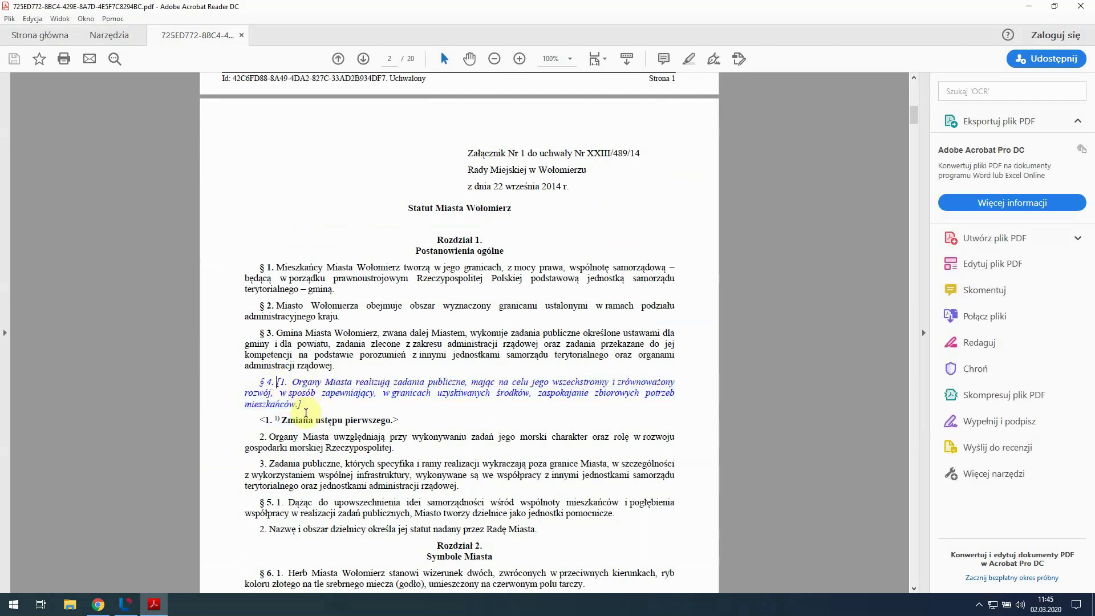
Examine how the changed § 4 and § 9, the added § 9 ust. 4 and the repealed § 10 are marked, and close the comparative text
left_click_drag(279, 420, 395, 421)
left_click(423, 440)
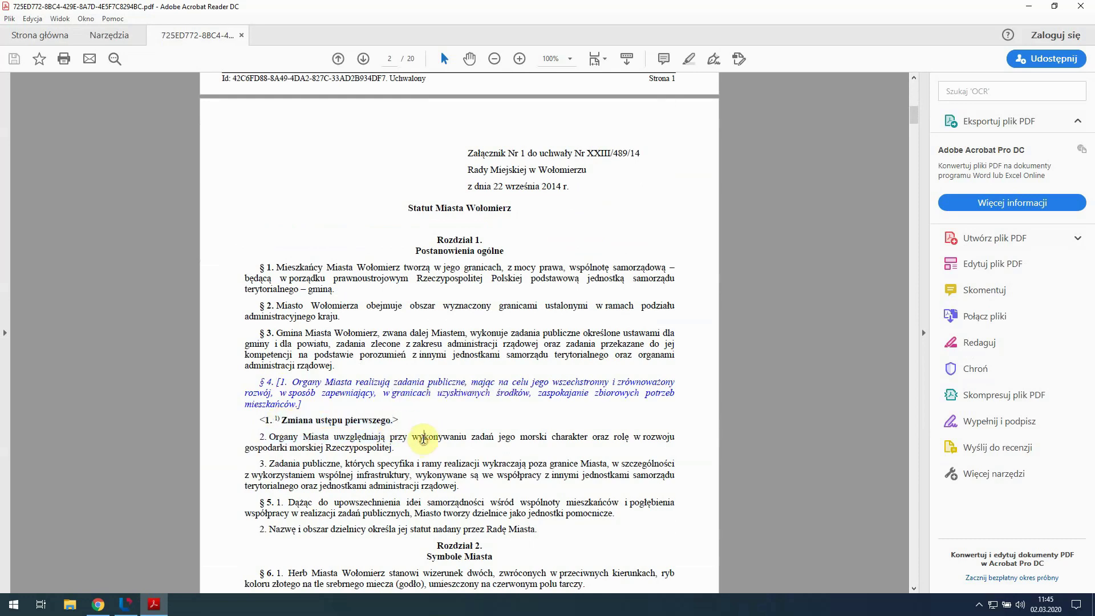
scroll(420, 433, "down", 5)
scroll(284, 423, "down", 3)
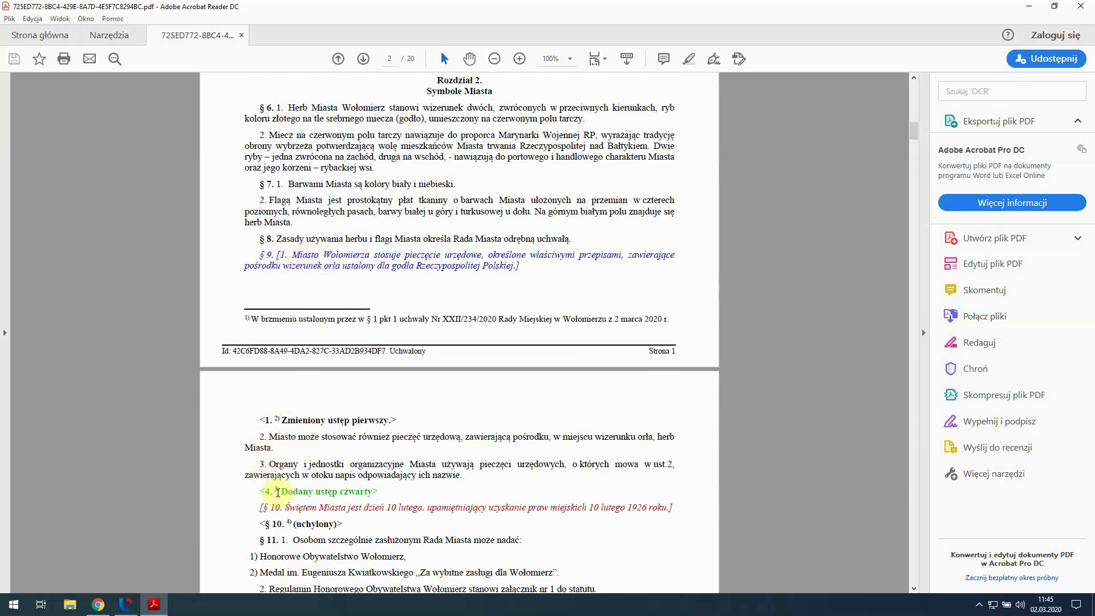
left_click_drag(283, 490, 379, 492)
left_click(374, 490)
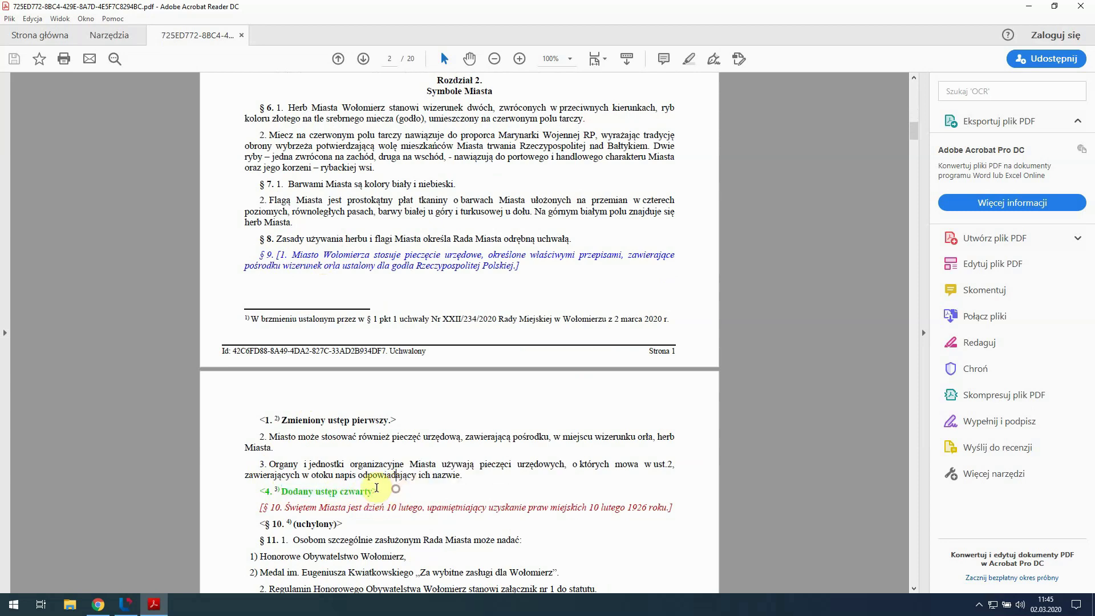
scroll(335, 455, "down", 2)
double_click(297, 425)
left_click(323, 441)
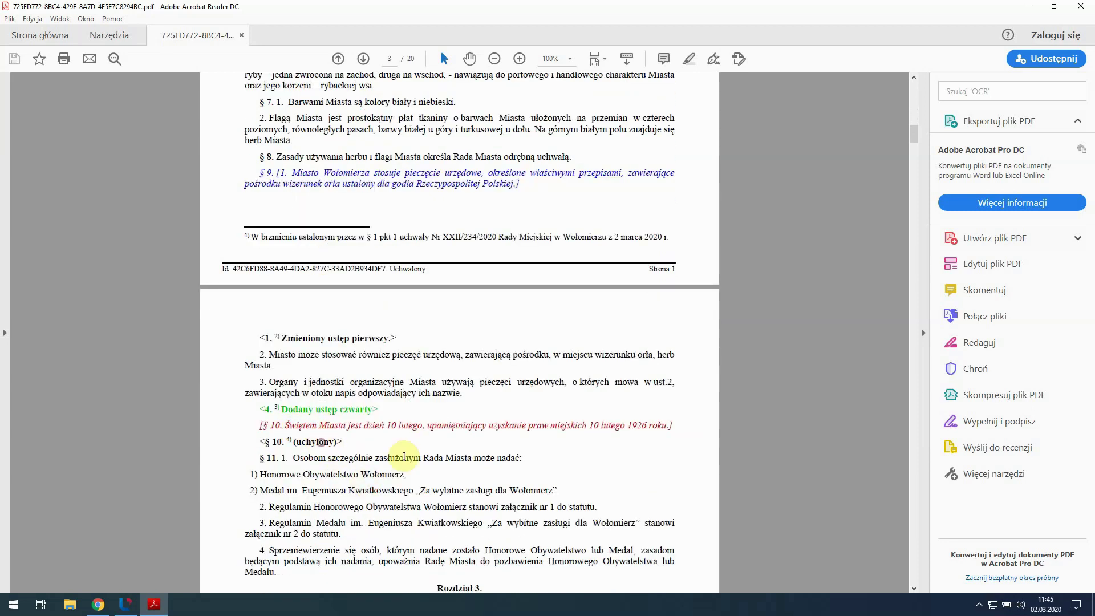
scroll(419, 456, "down", 1)
scroll(419, 456, "down", 5)
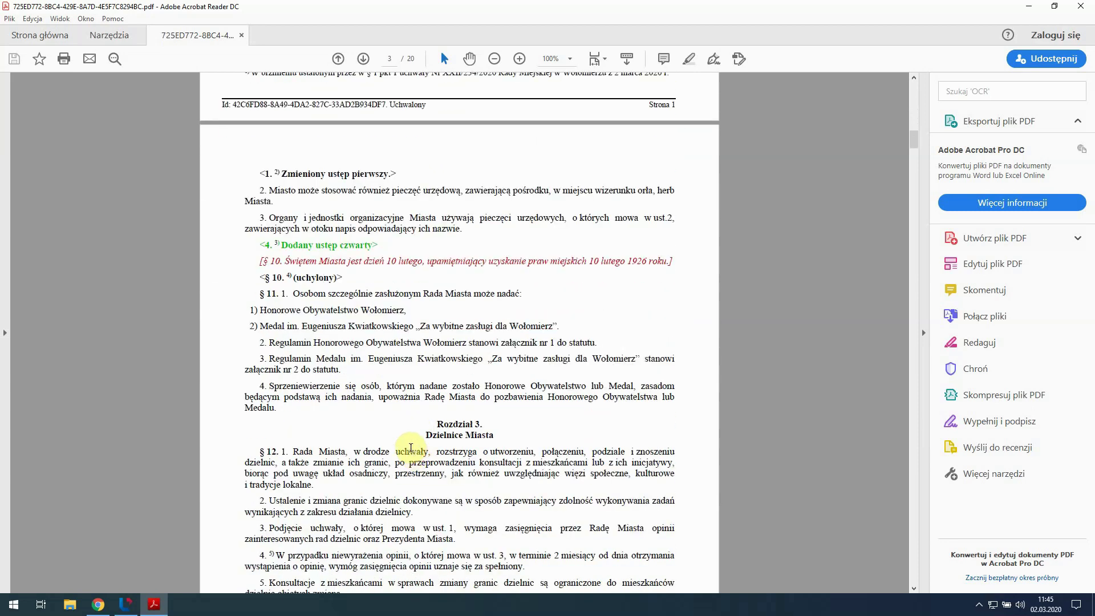
scroll(437, 398, "down", 4)
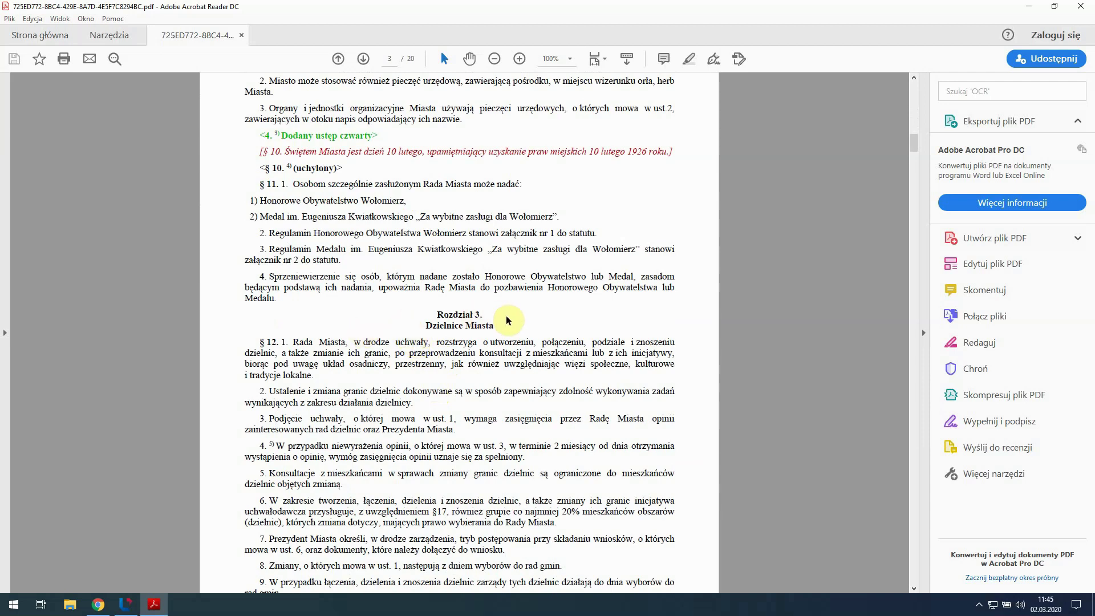
scroll(514, 314, "up", 5)
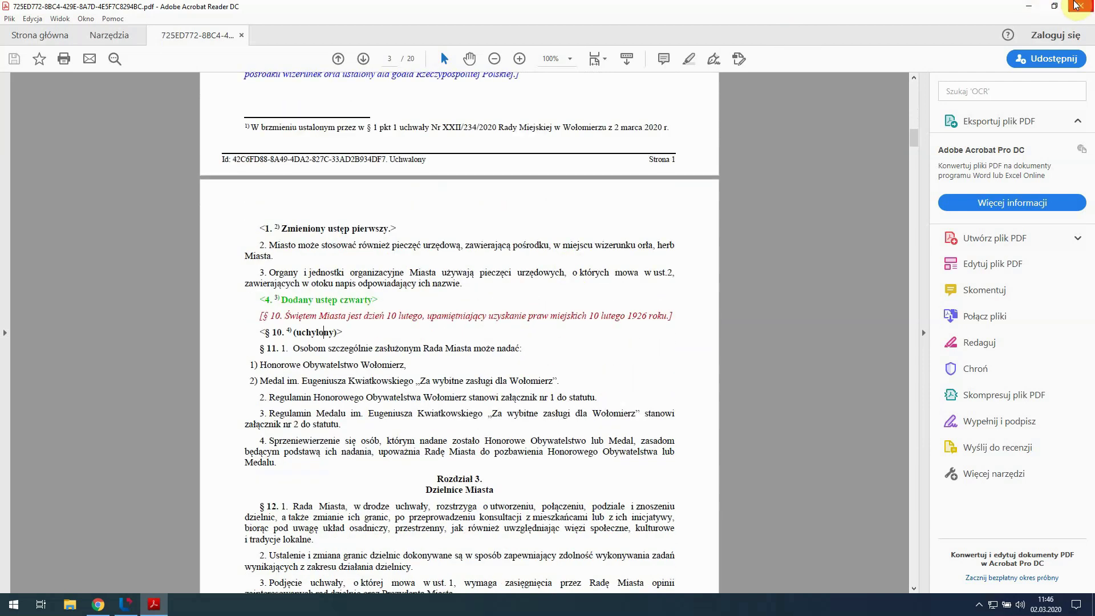
left_click(1075, 6)
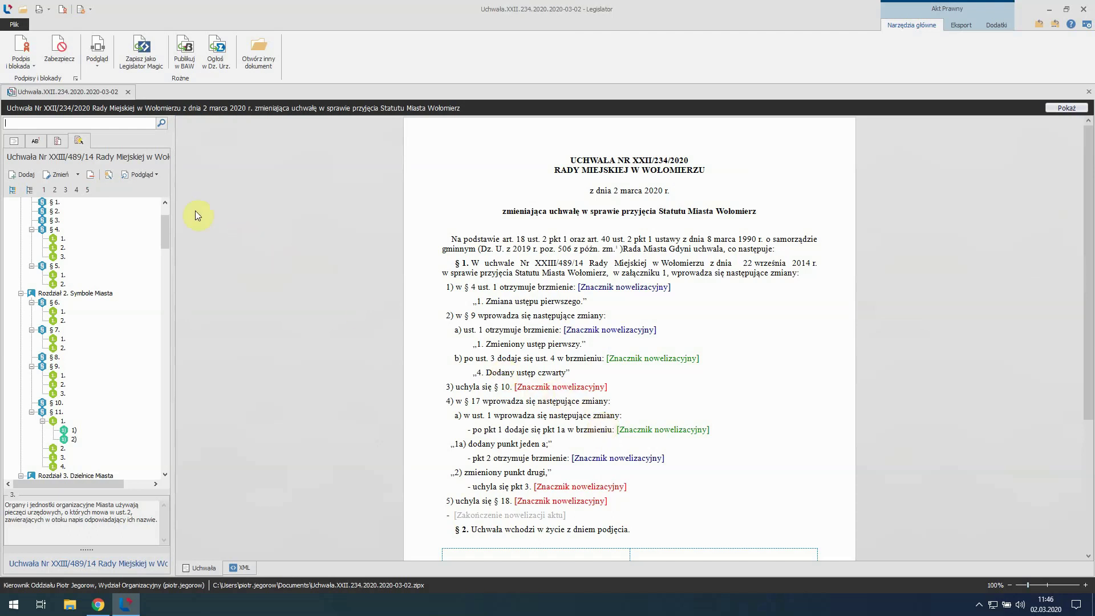
Open the consolidated (Ujednolicony) text of resolution XXIII/489/14 as a PDF preview
left_click(158, 175)
mouse_move(164, 204)
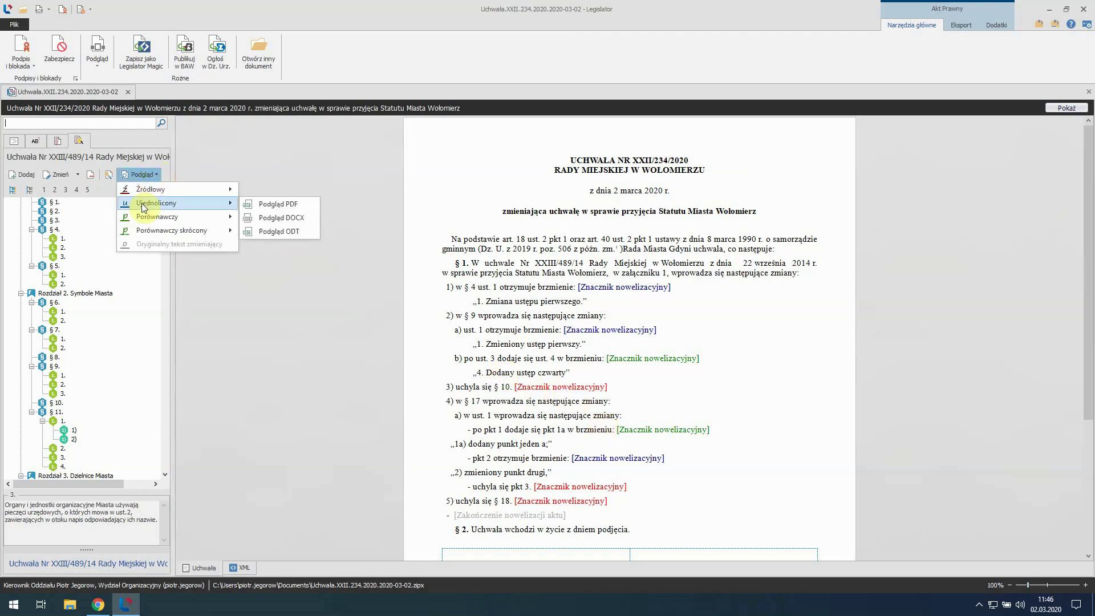
left_click(259, 205)
Examine § 4 ust. 1, § 9 and the footnotes citing the amending resolution in the consolidated text, and close the preview
scroll(640, 327, "down", 3)
scroll(471, 313, "down", 10)
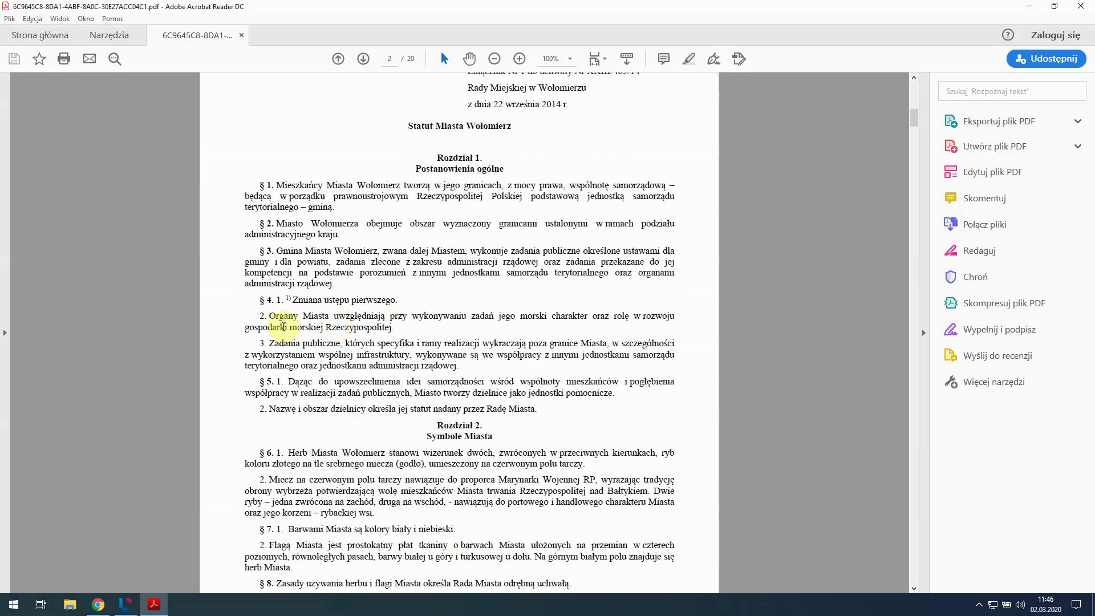
left_click_drag(288, 300, 417, 294)
left_click(312, 294)
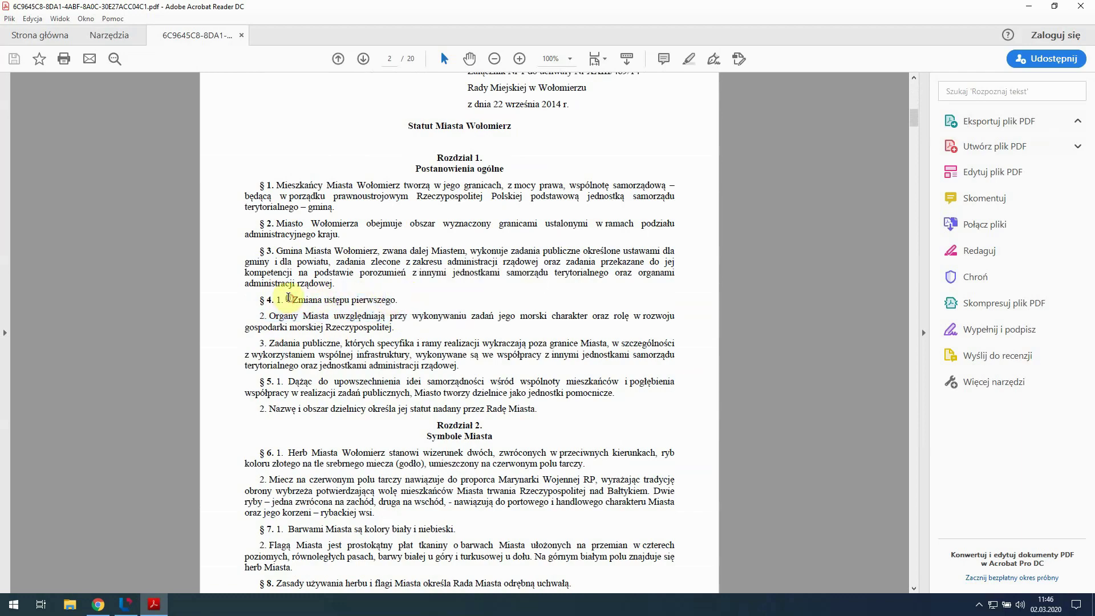
scroll(280, 302, "down", 5)
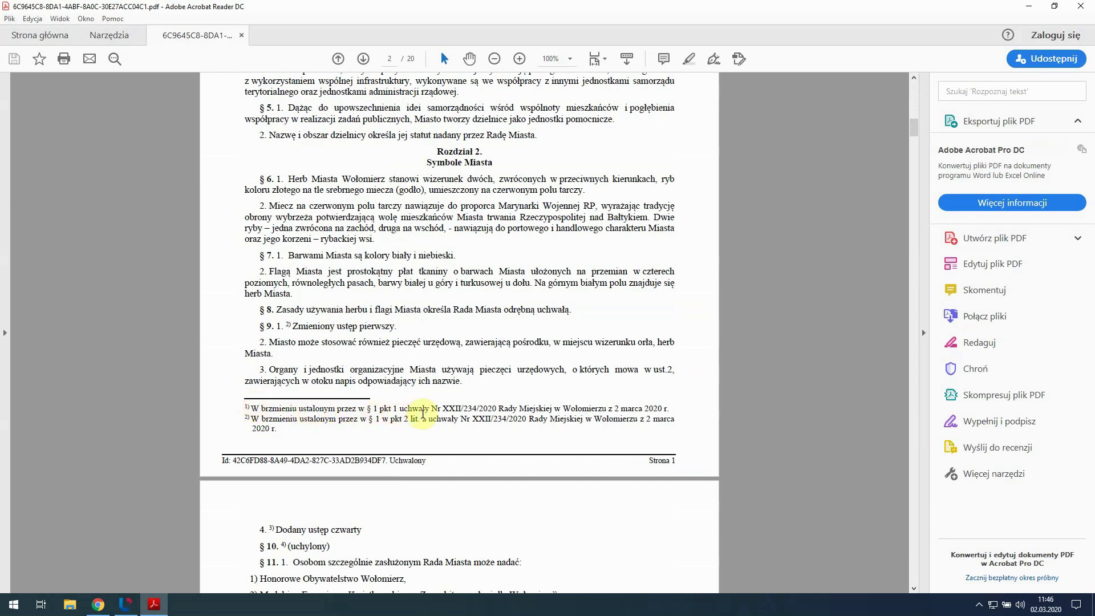
left_click_drag(443, 409, 501, 412)
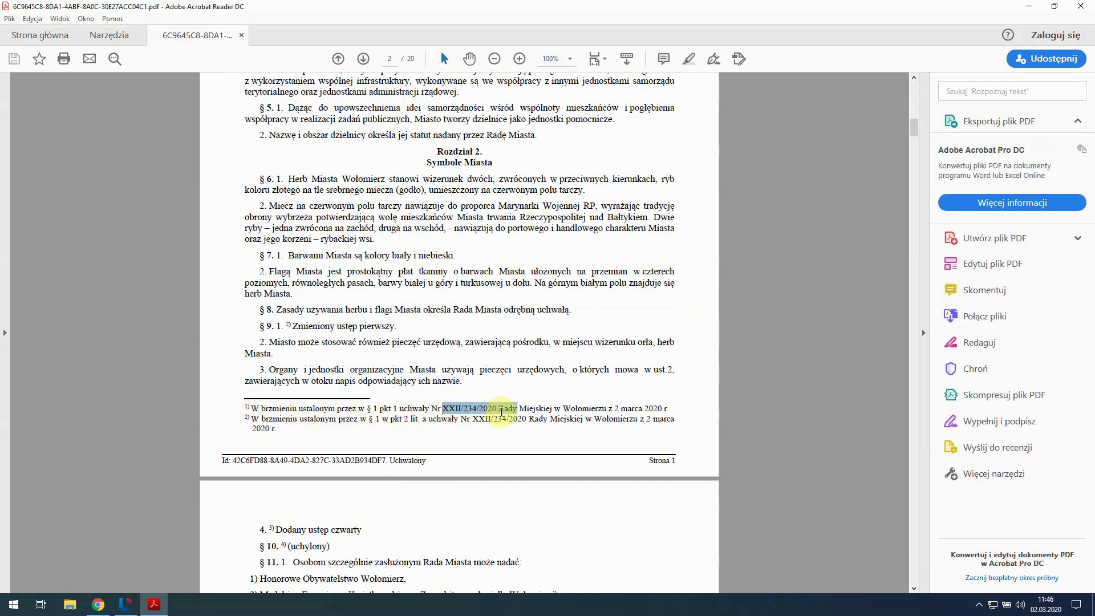
left_click(516, 455)
scroll(536, 429, "up", 3)
scroll(578, 408, "up", 2)
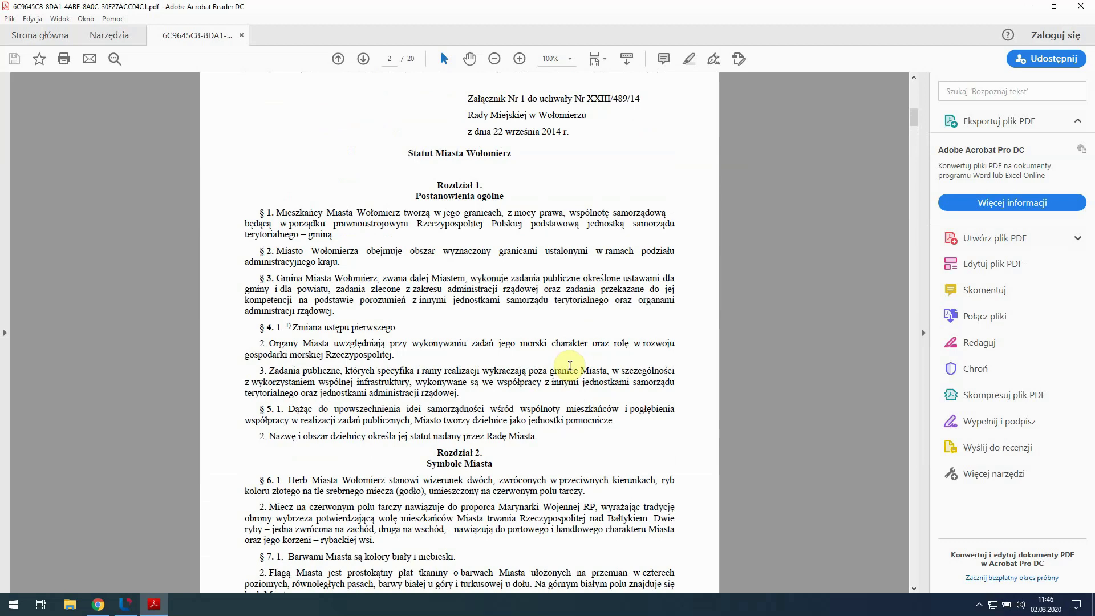
left_click(1083, 6)
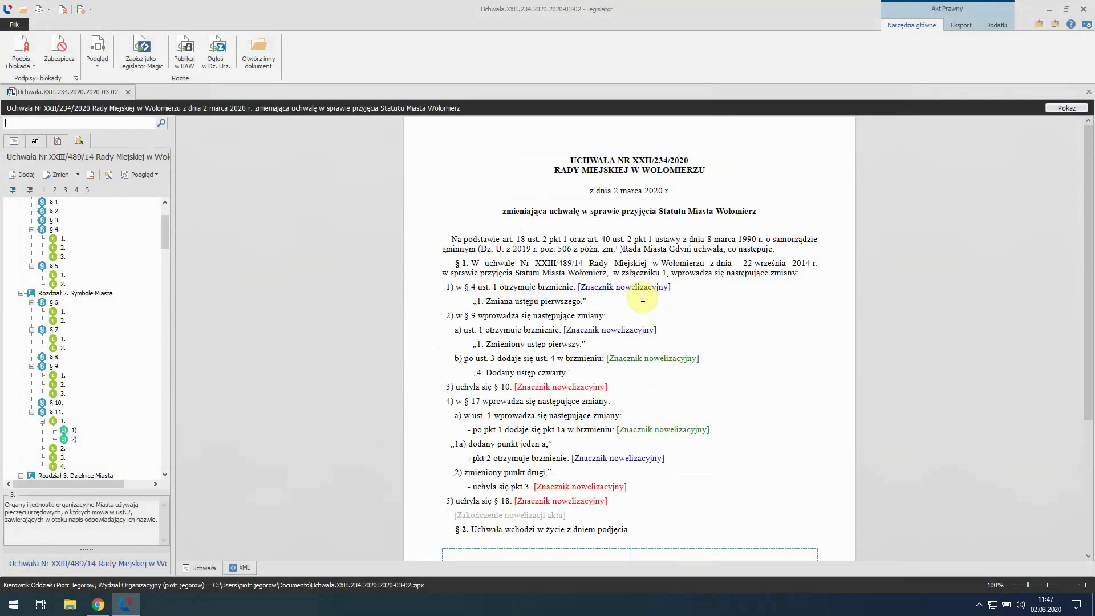
Switch to Chrome to view the Nowelizacje history of resolution XXIII/489/14 in BAW, and return to Legislator
left_click(99, 605)
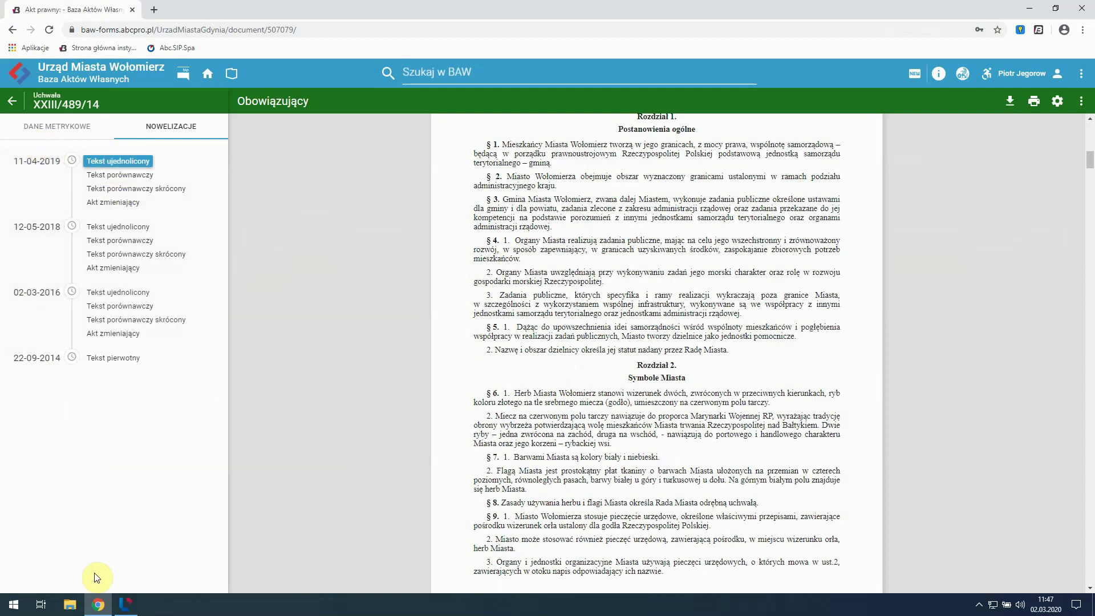
left_click(126, 606)
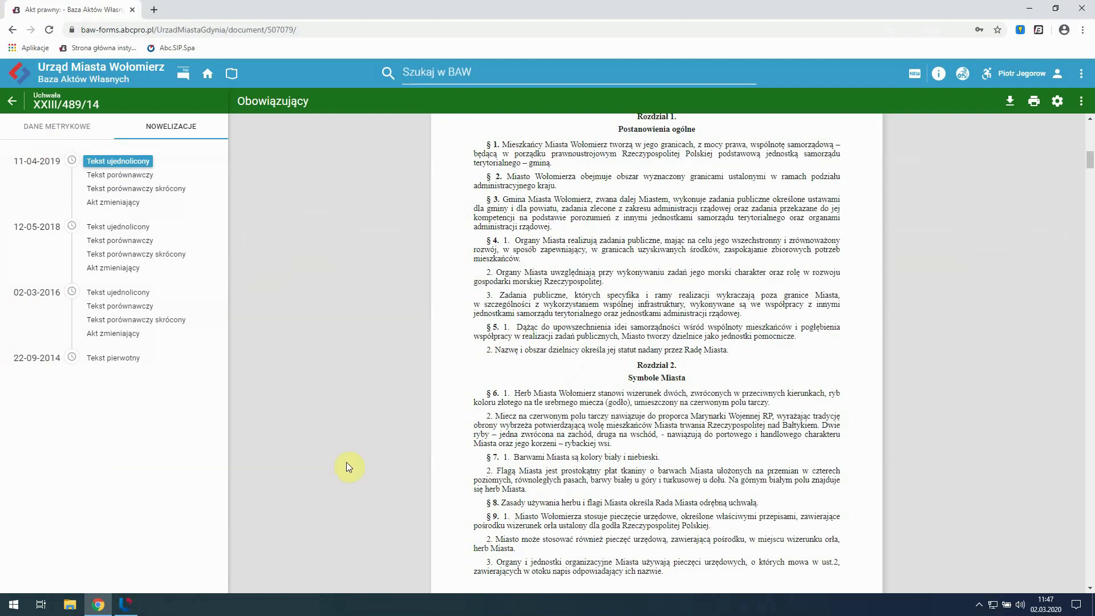
left_click(129, 607)
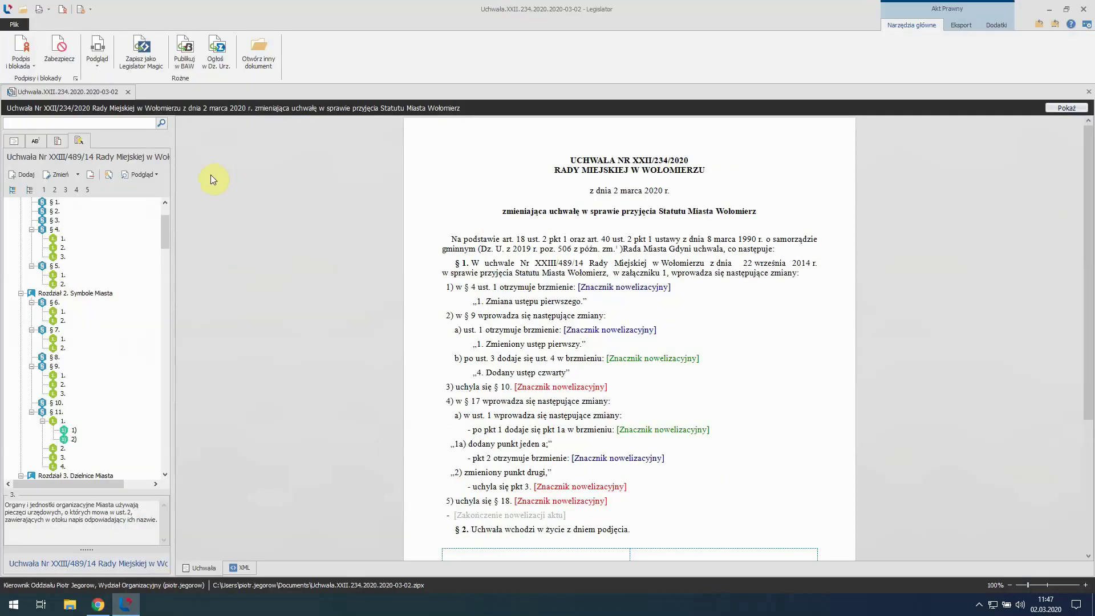
Publish the locked resolution to BAW by uploading Uchwała.XXII.234.2020.2020-03-02.zipx
left_click(186, 52)
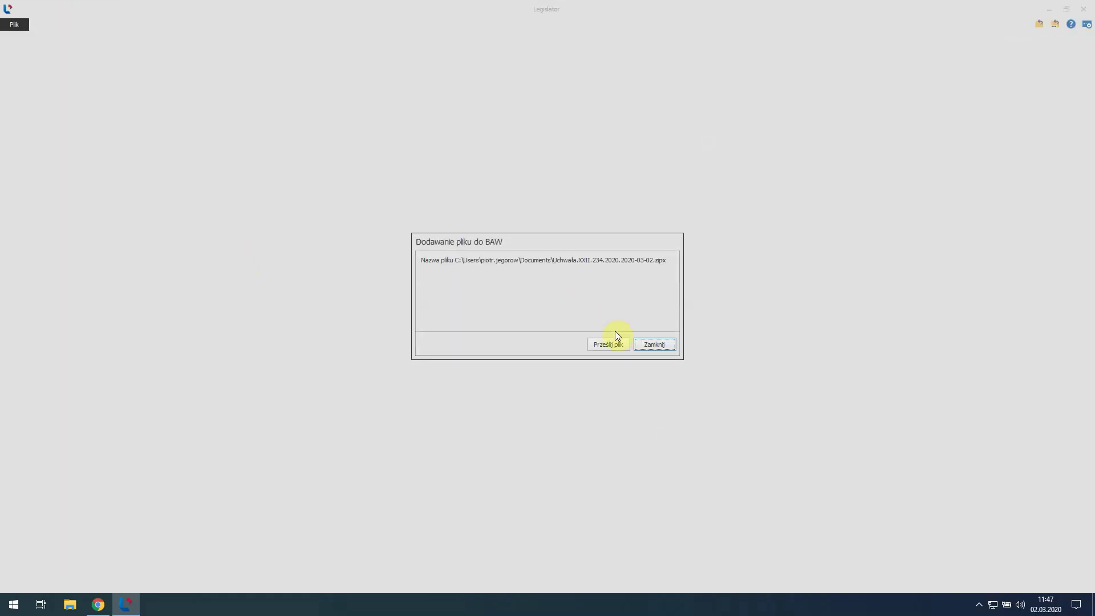
left_click(616, 345)
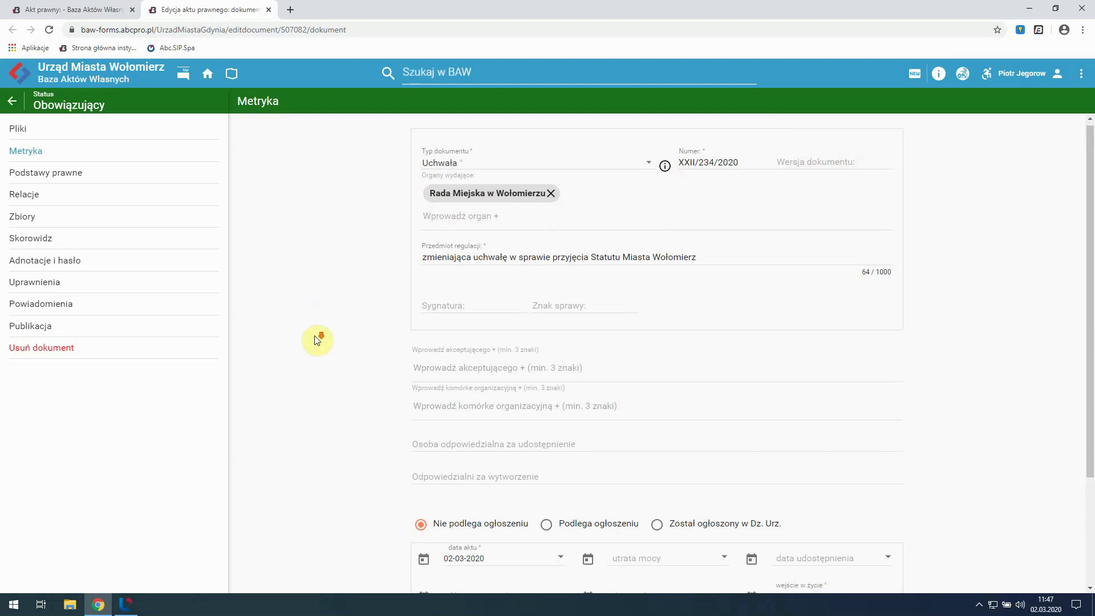
Try the Podlega ogłoszeniu option in the act's Metryka and switch it back to Nie podlega ogłoszeniu
scroll(318, 342, "down", 3)
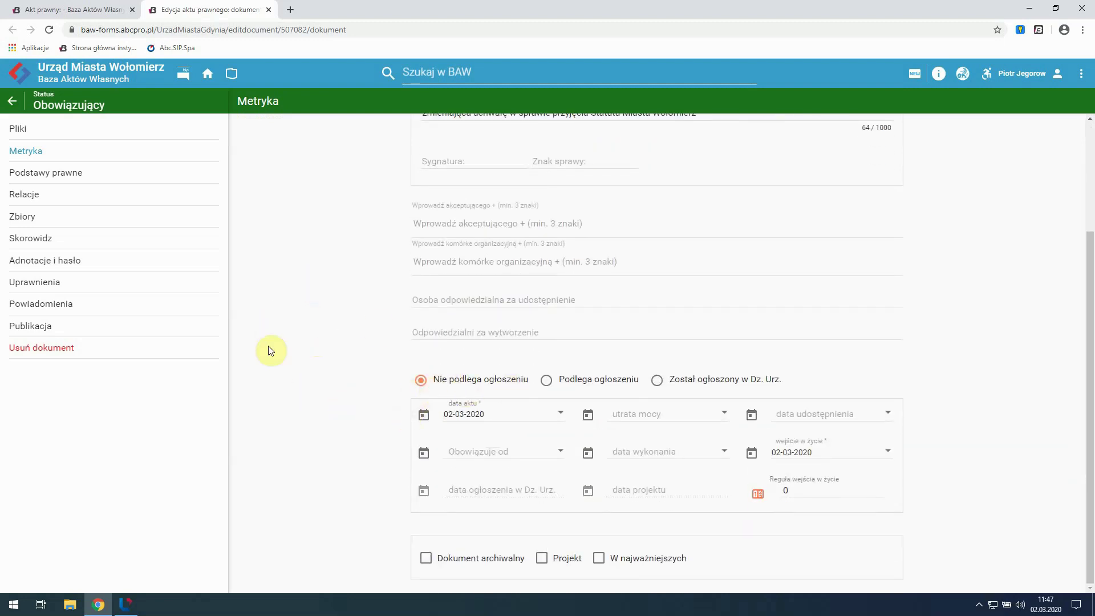
scroll(351, 350, "down", 1)
left_click(545, 386)
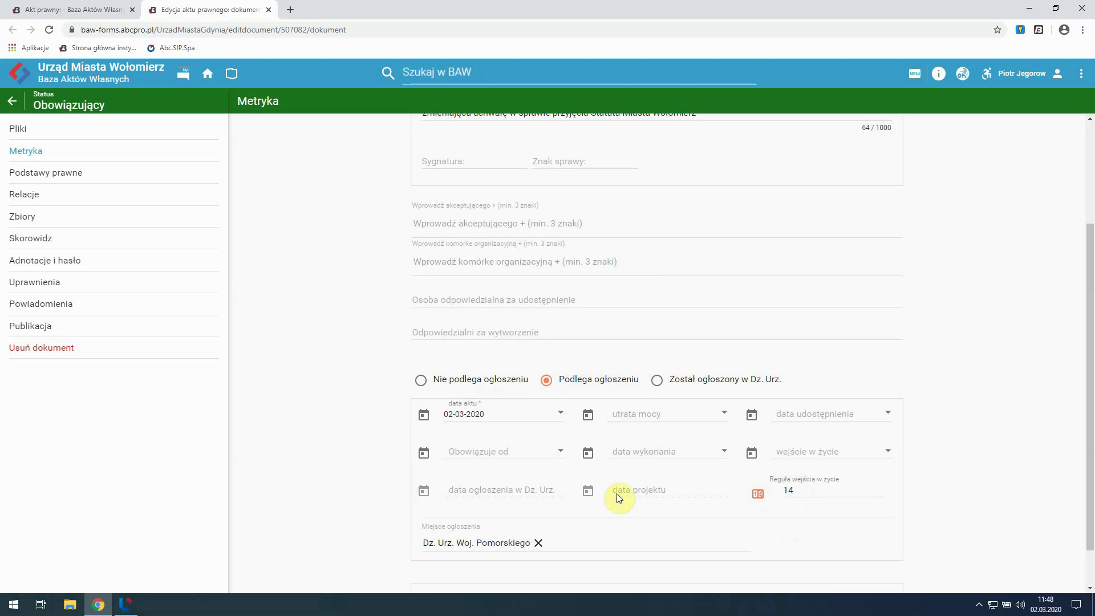
left_click(420, 382)
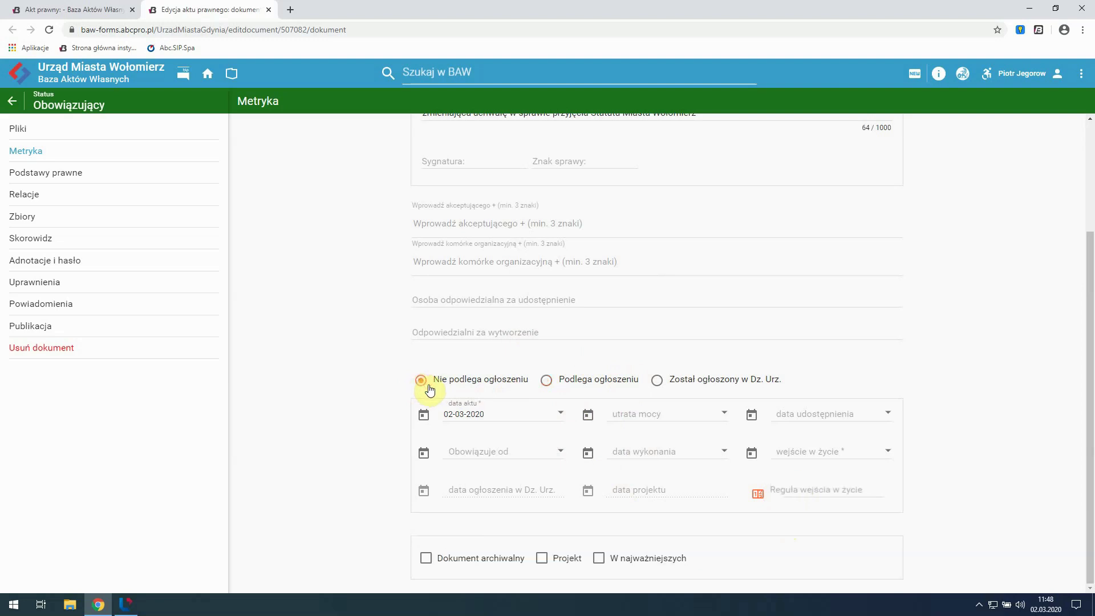
Recognise the statutory references in the act's legal basis text under Podstawy prawne
left_click(27, 175)
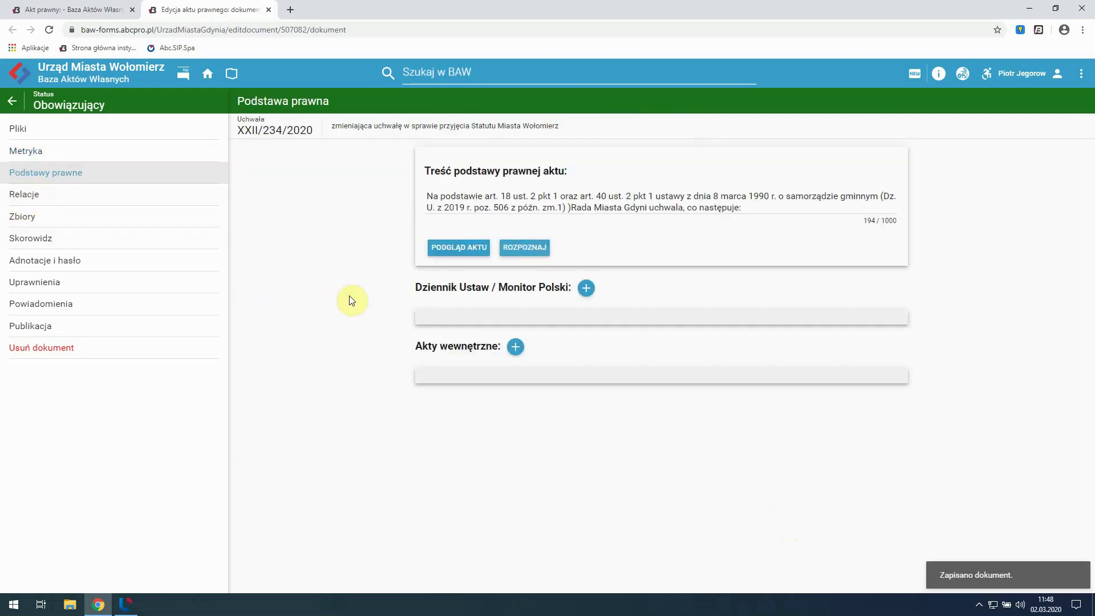
left_click(516, 249)
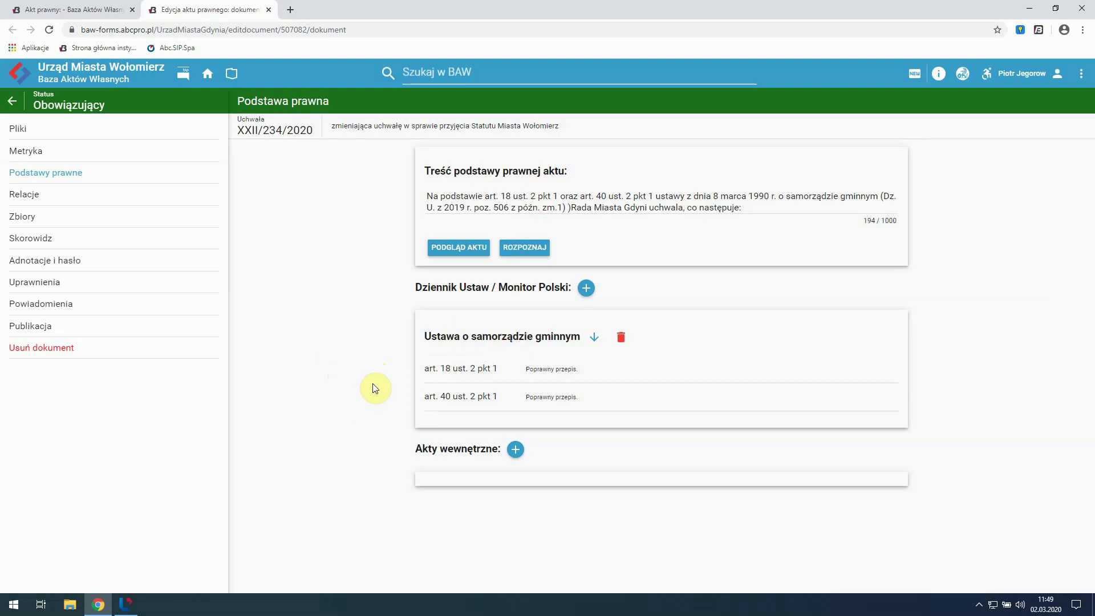
Review the act's Relacje, Zbiory and Skorowidz assignments, down to the index entry statut i regulamin gminy
left_click(23, 197)
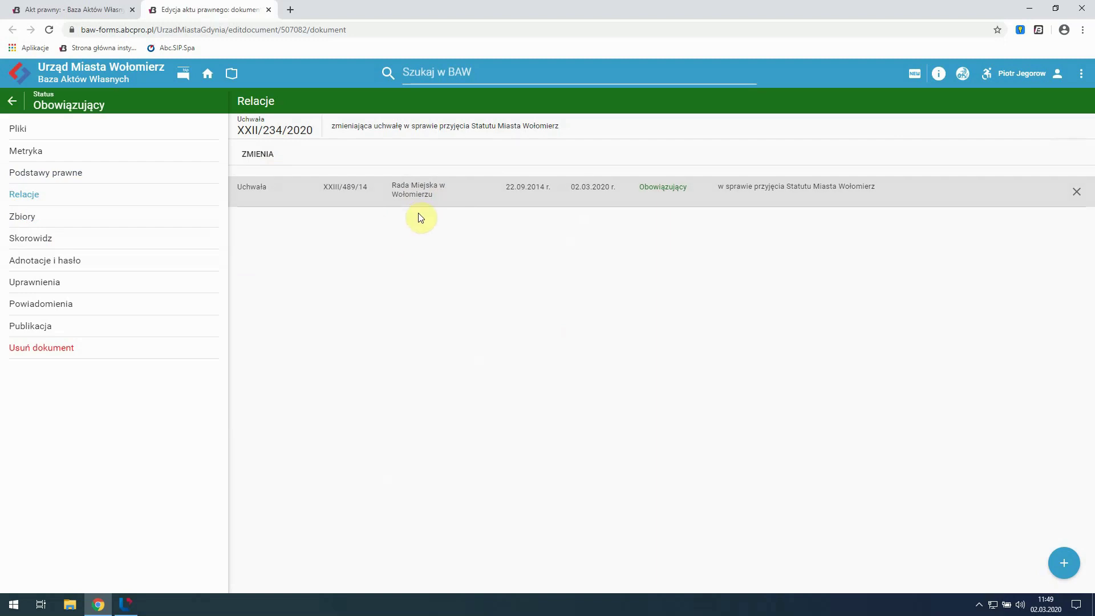
left_click(33, 220)
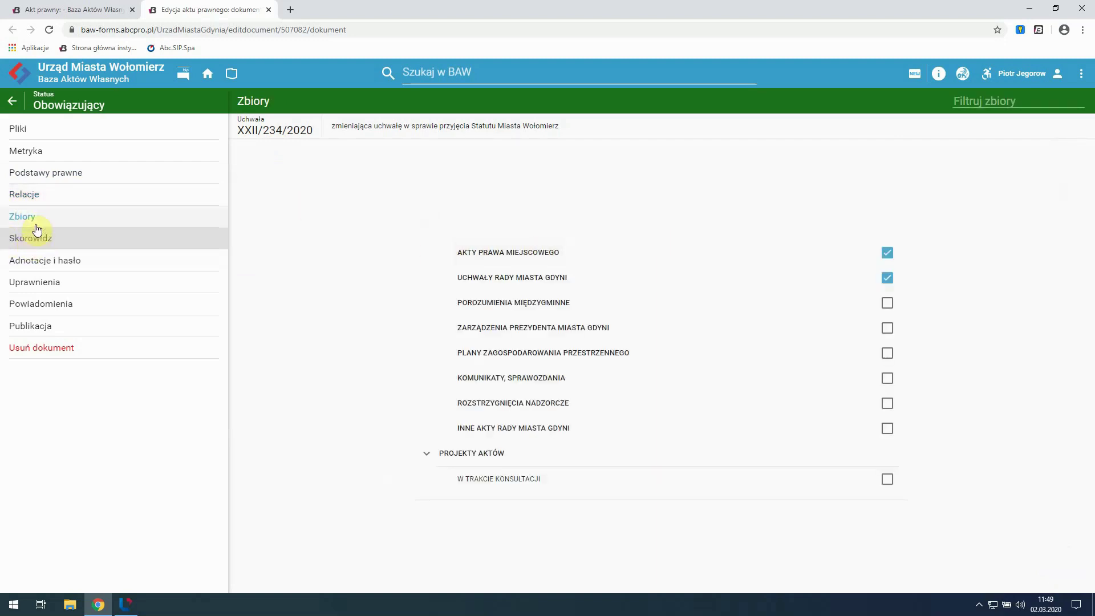
left_click(25, 238)
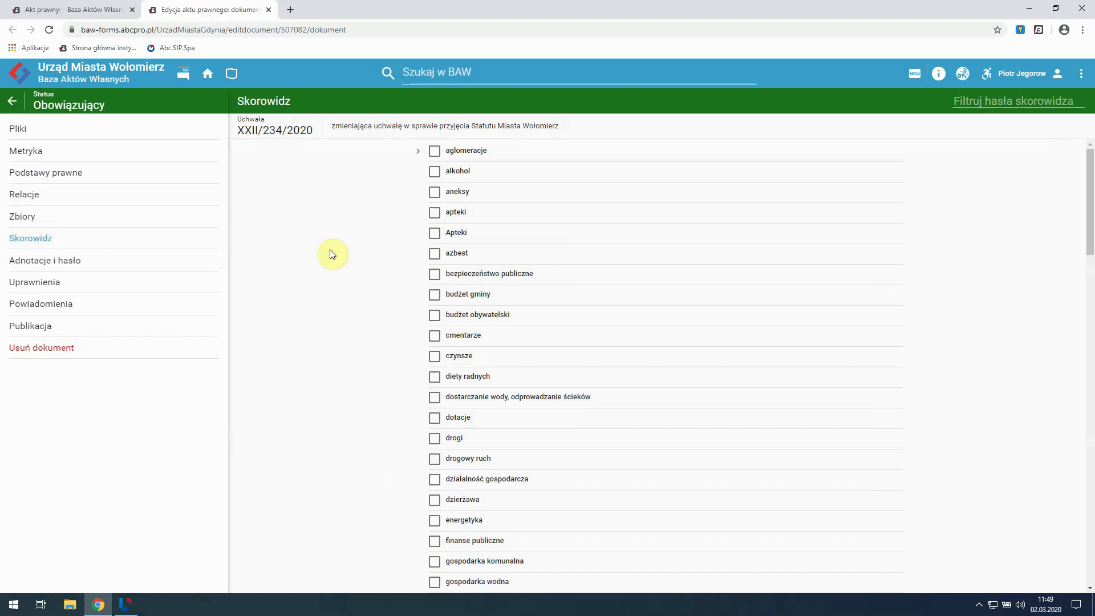
scroll(333, 258, "down", 10)
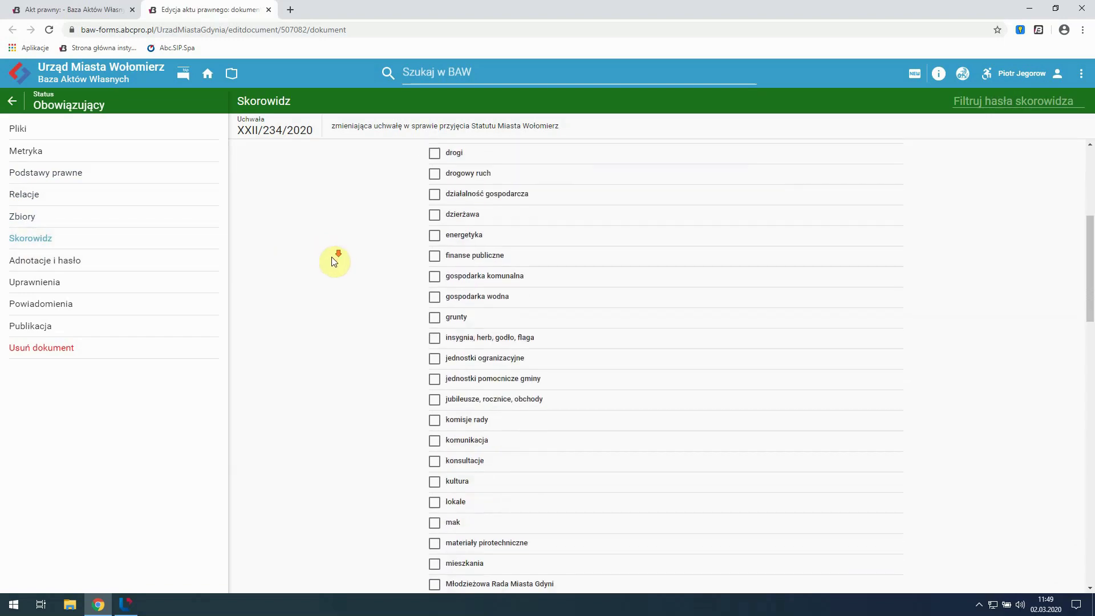
scroll(334, 262, "down", 9)
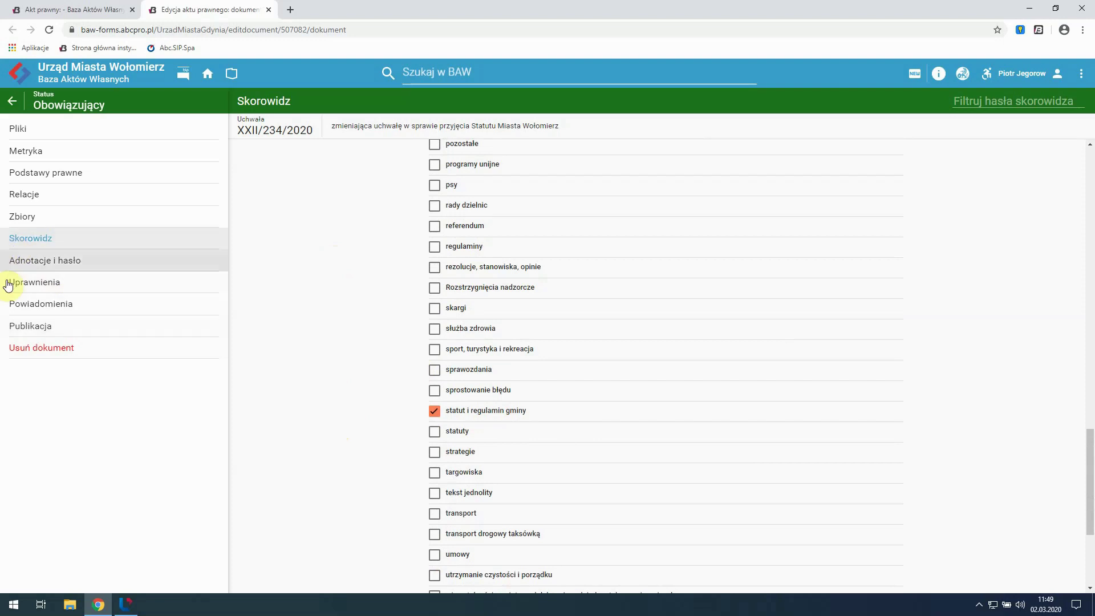
Publish the act using Publikacja bezpośrednia and confirm the publication
left_click(30, 326)
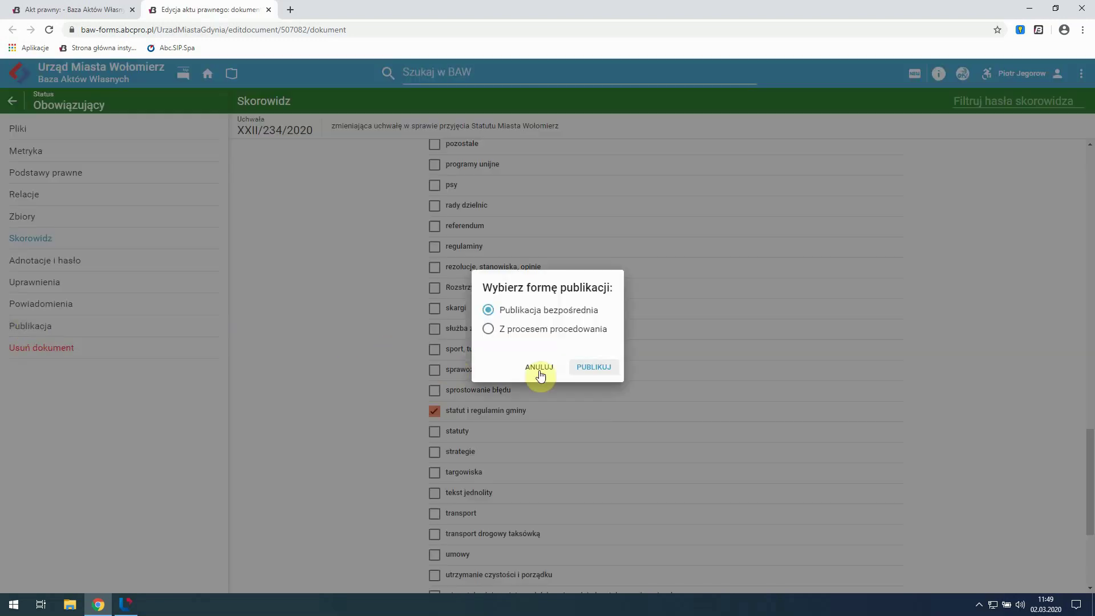
left_click(594, 367)
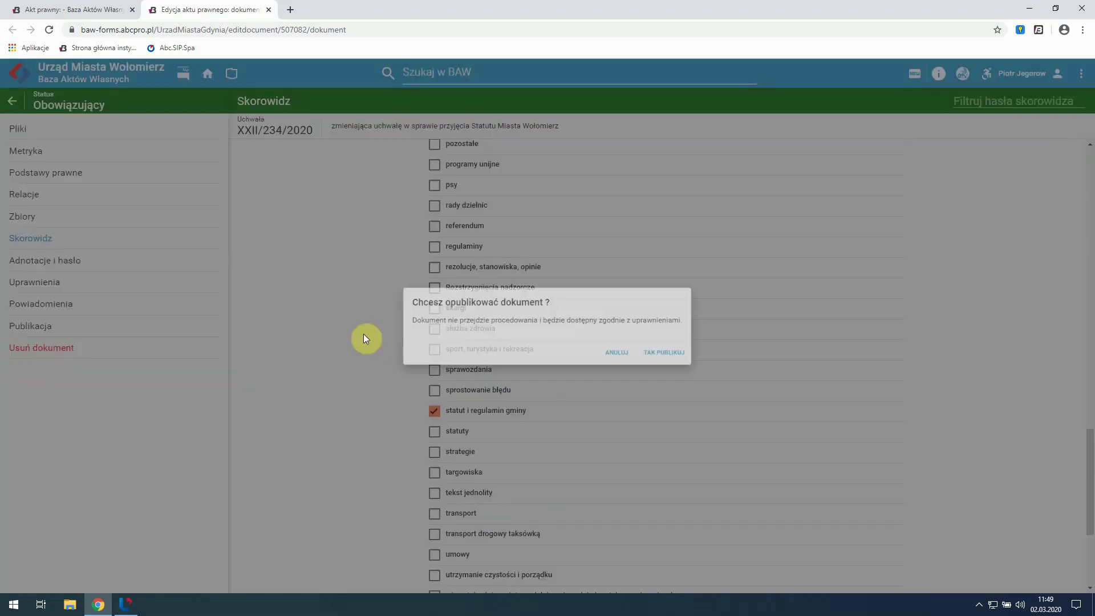
left_click(693, 359)
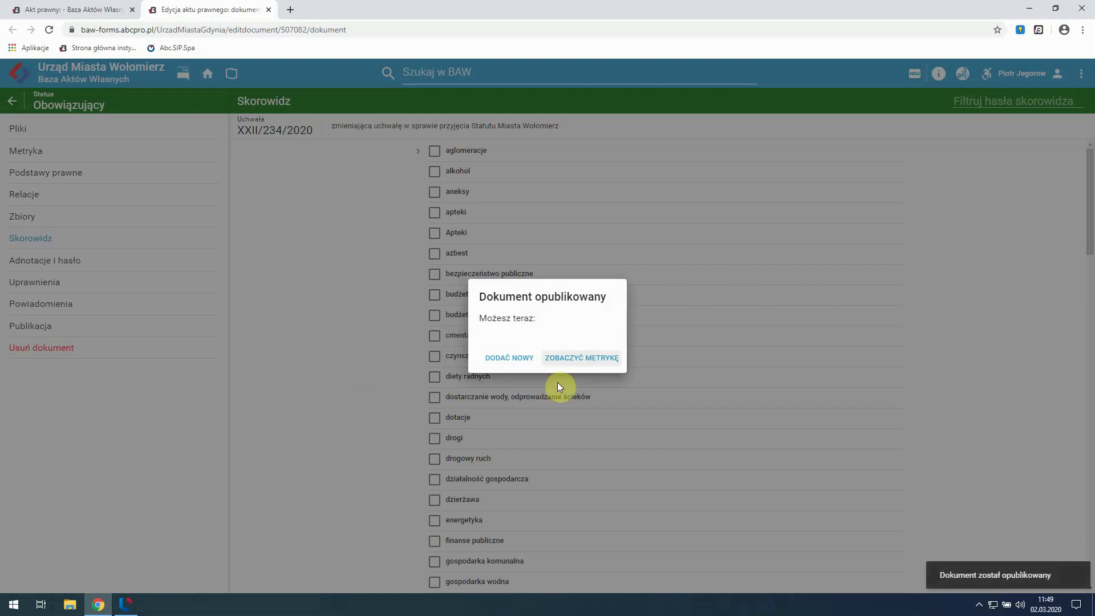
Open the published resolution's record and list the act it amends under the Zmienia relation
left_click(580, 358)
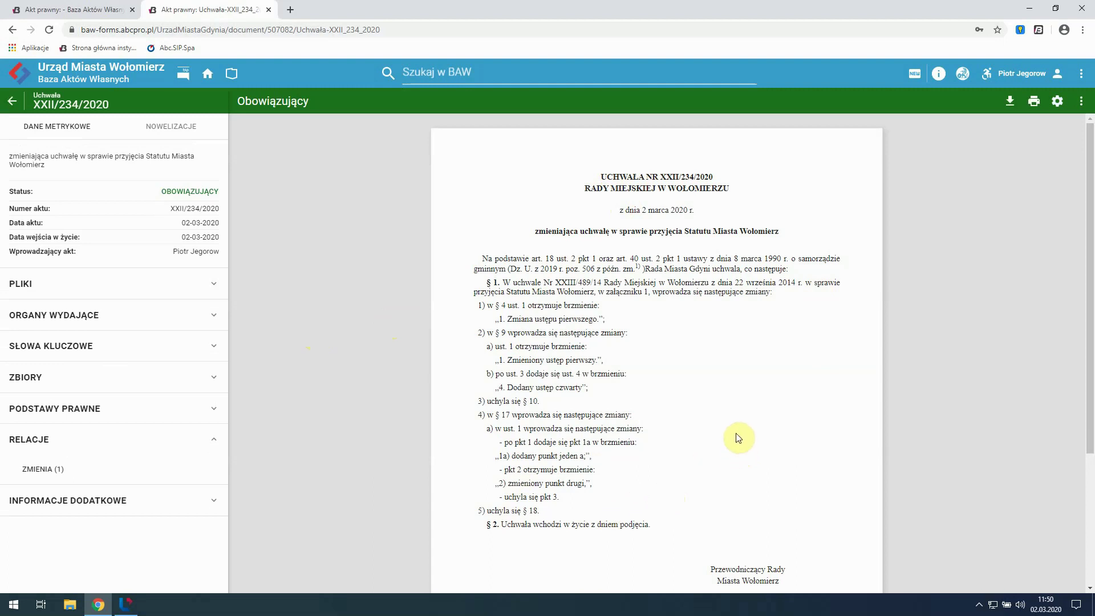
left_click(37, 473)
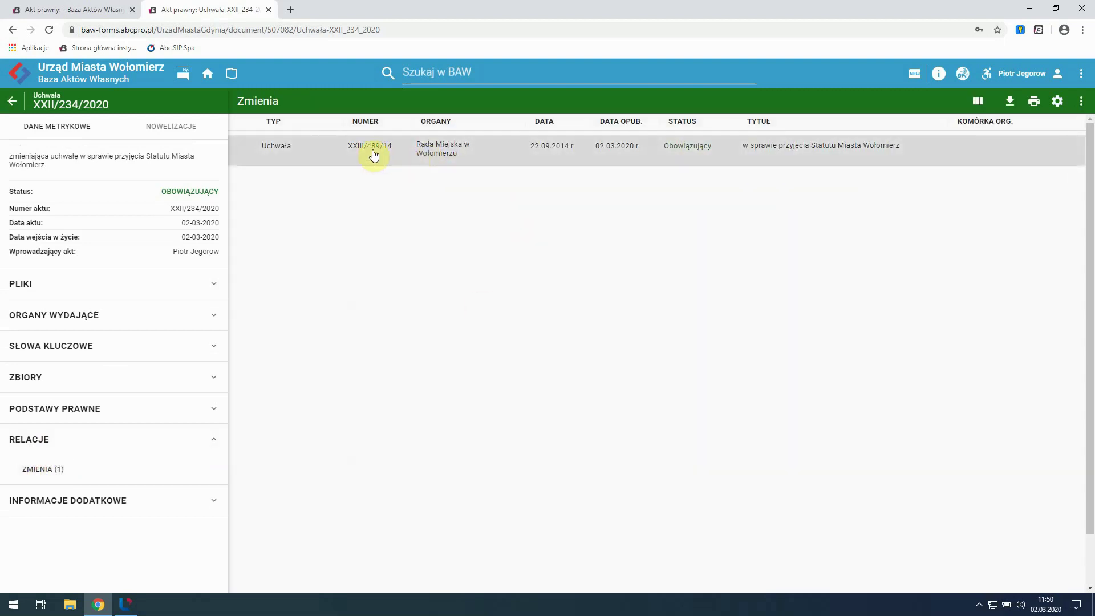
Open the amendment history of act XXIII/489/14 and examine the 02-03-2020 Tekst ujednolicony and Tekst porównawczy
left_click(172, 127)
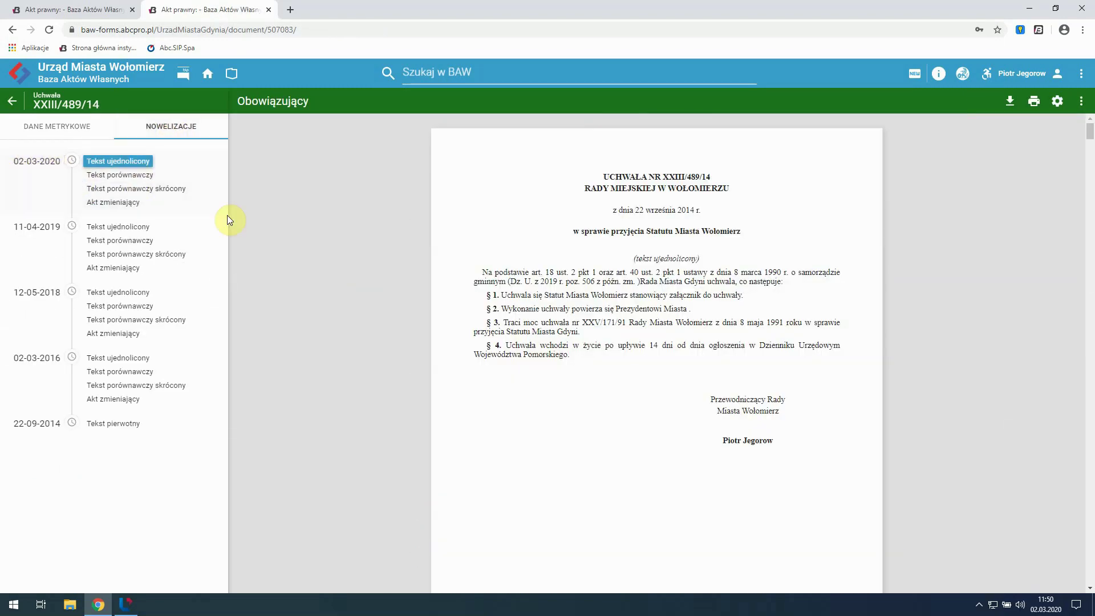
scroll(697, 339, "down", 20)
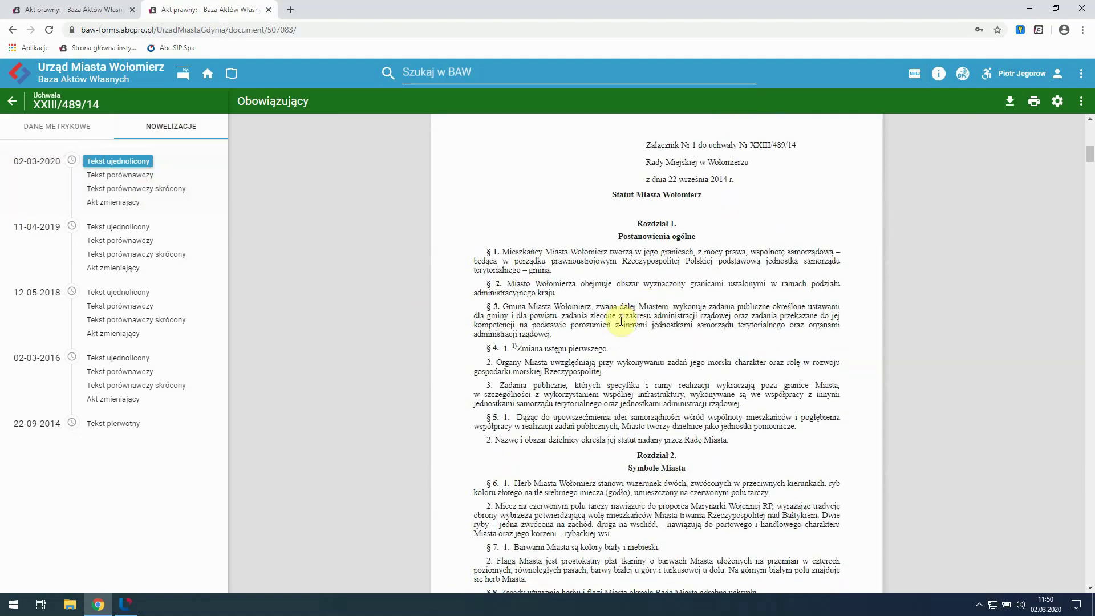
scroll(594, 318, "down", 6)
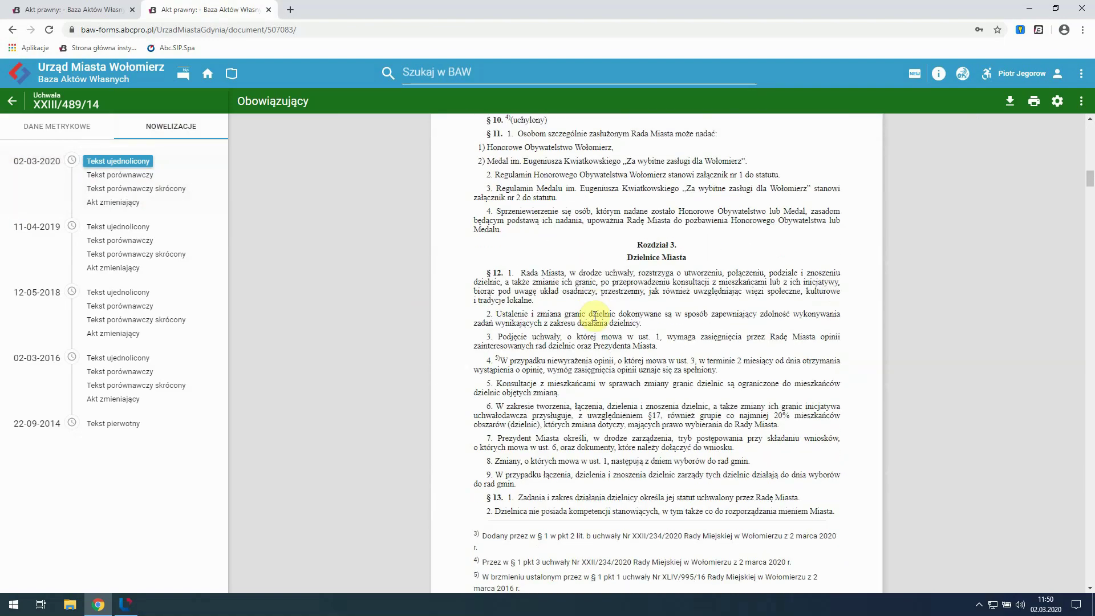
left_click(124, 179)
scroll(569, 347, "down", 10)
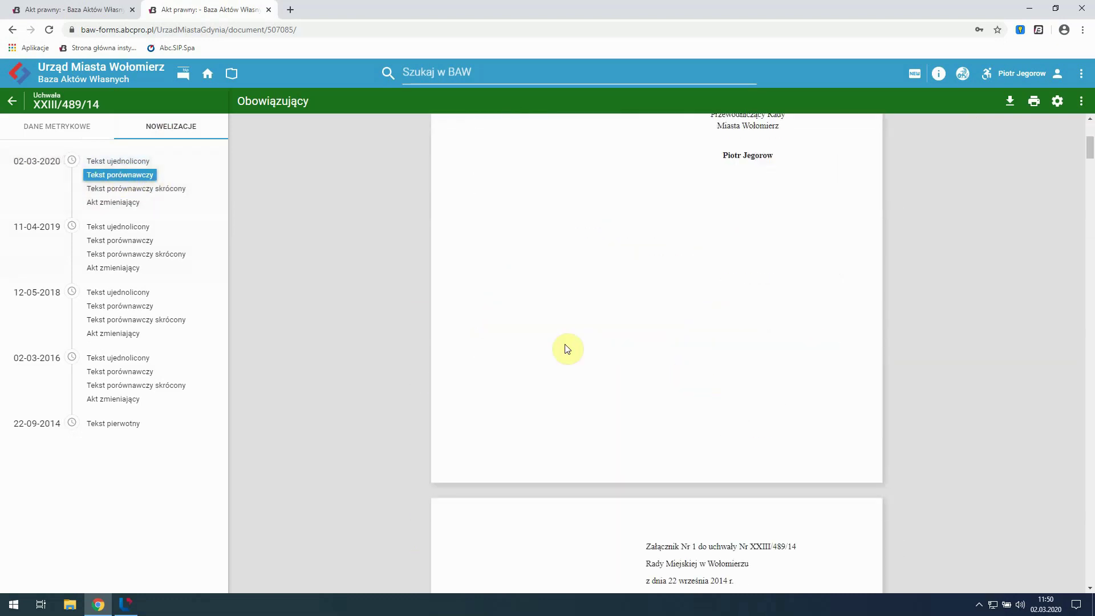
Review the 02-03-2020 Tekst porównawczy skrócony of act XXIII/489/14, including the marked changes and their footnotes
left_click(132, 189)
scroll(674, 309, "down", 8)
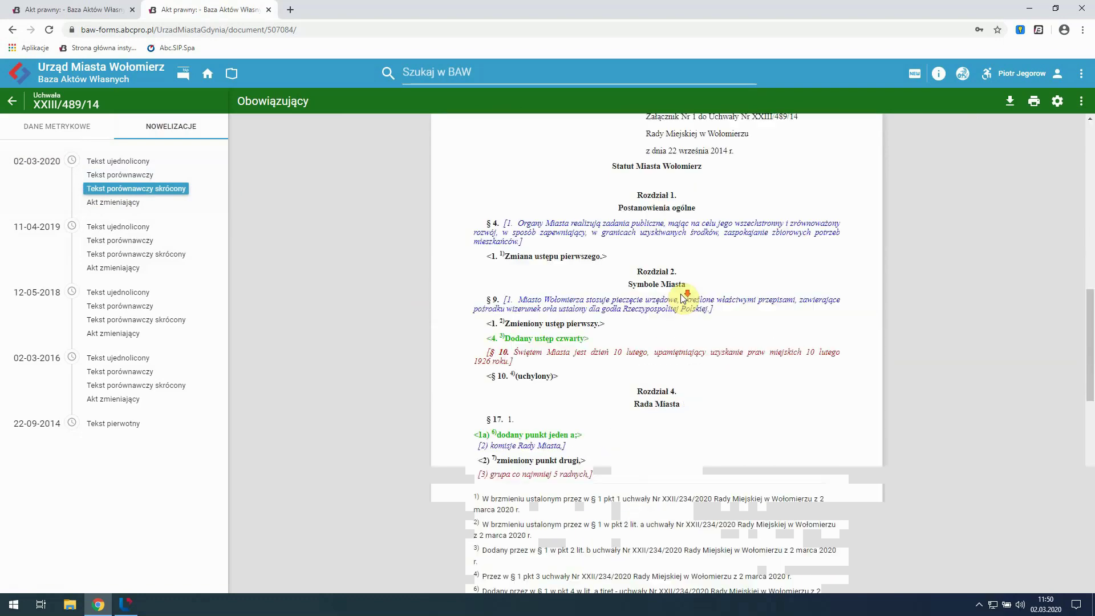
scroll(502, 249, "down", 2)
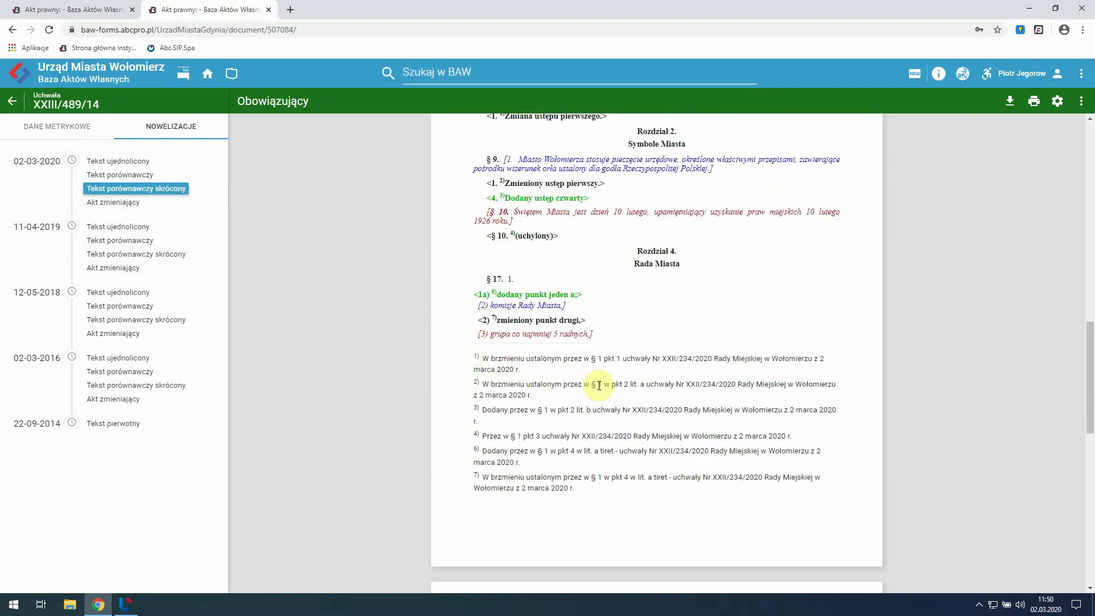
scroll(717, 394, "up", 2)
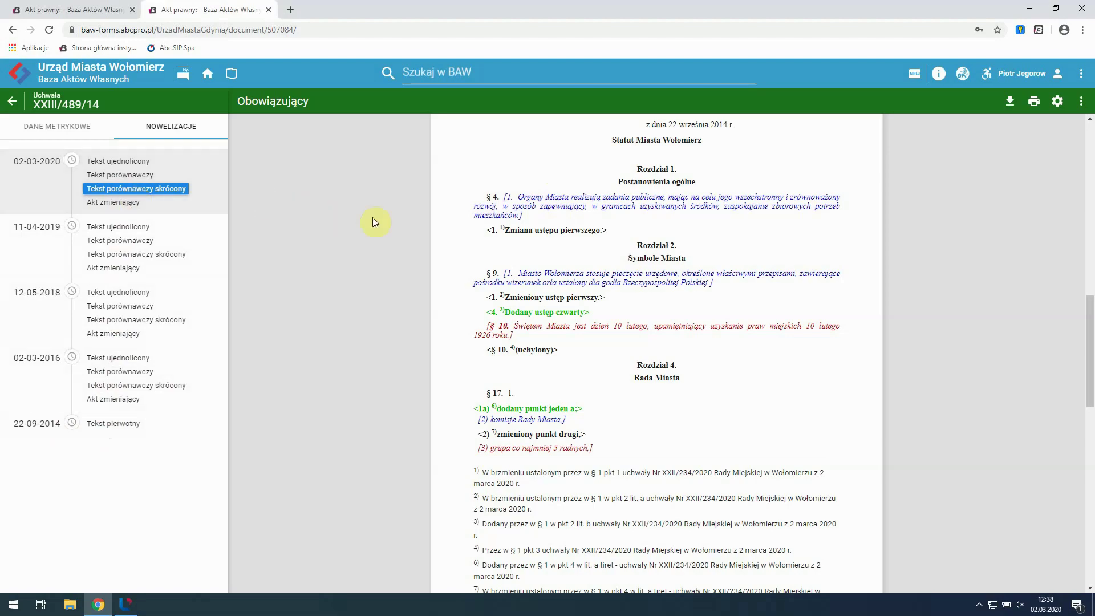
Switch to Legislator, start a Nowe obwieszczenie t.j. and add act XXIII/489/14 from the BAW database as the source act
left_click(130, 606)
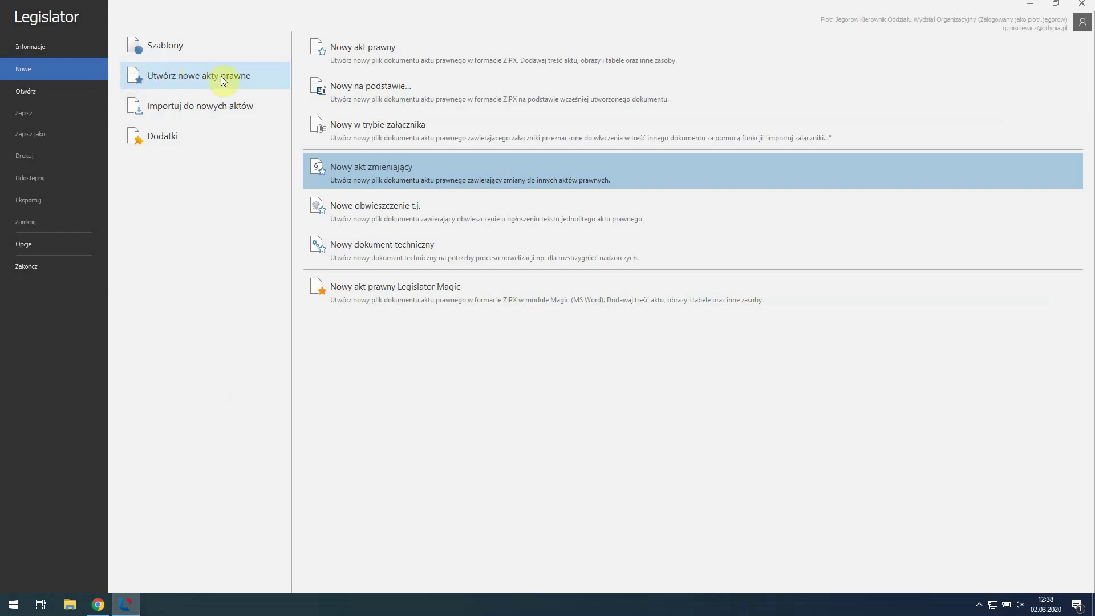
left_click(380, 217)
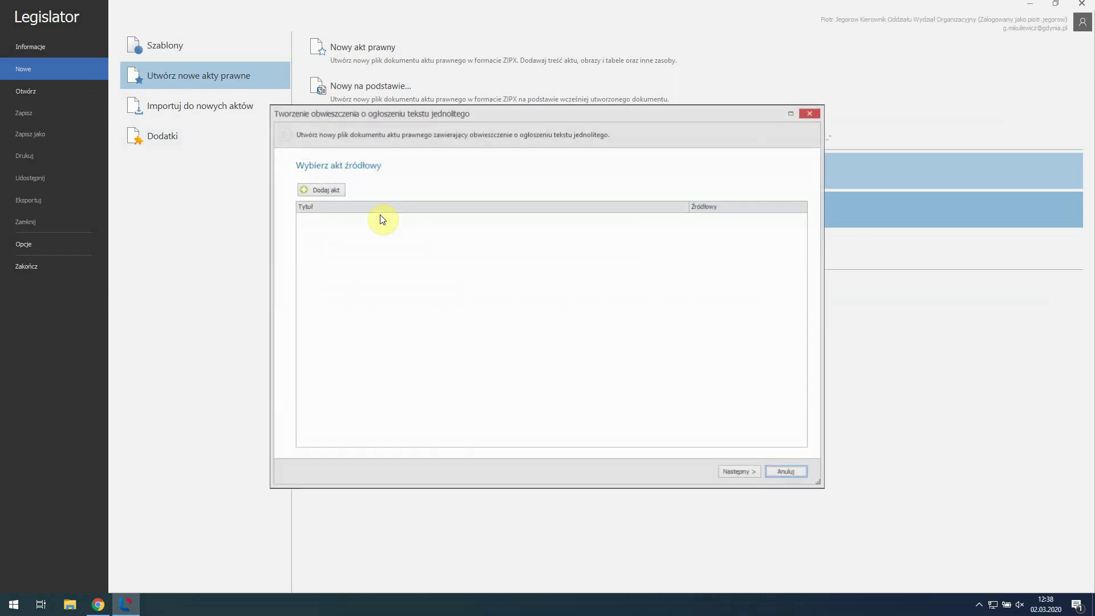
left_click(331, 192)
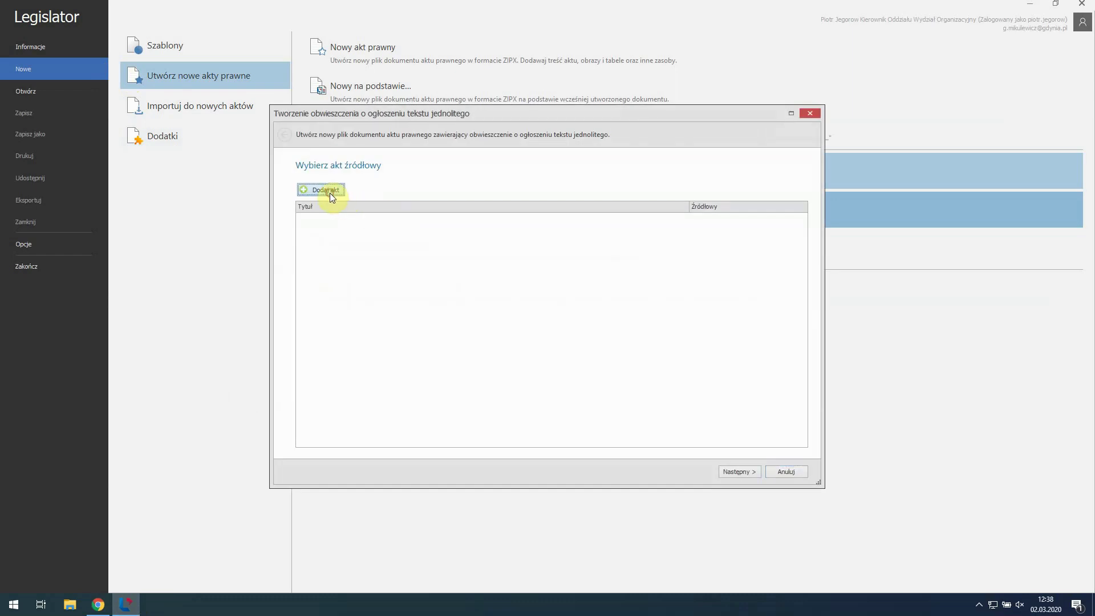
left_click(405, 197)
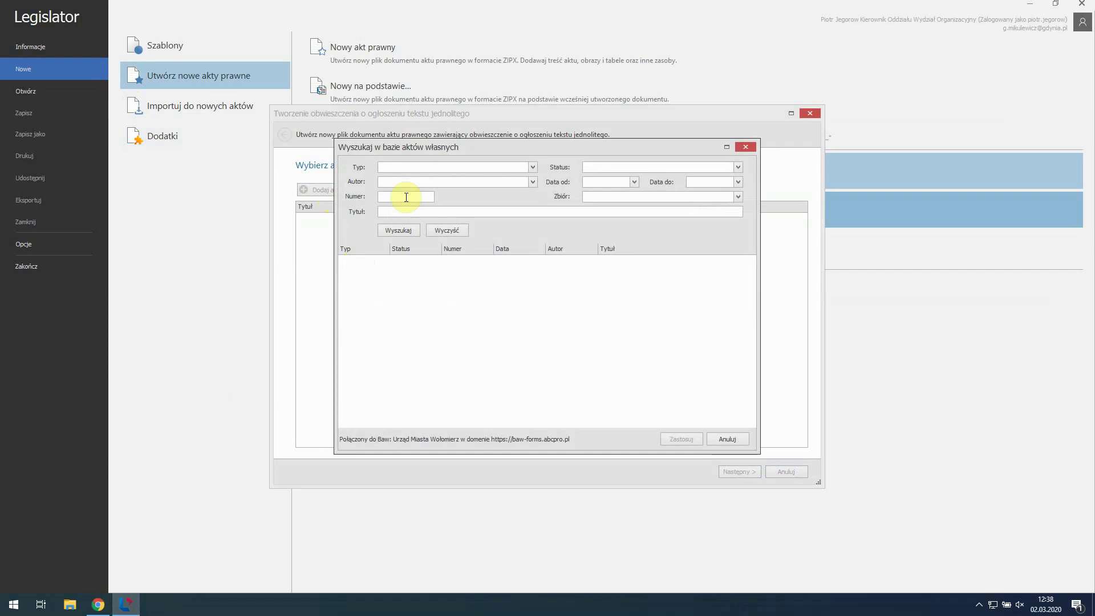
type("XXIII/489/14")
left_click(398, 231)
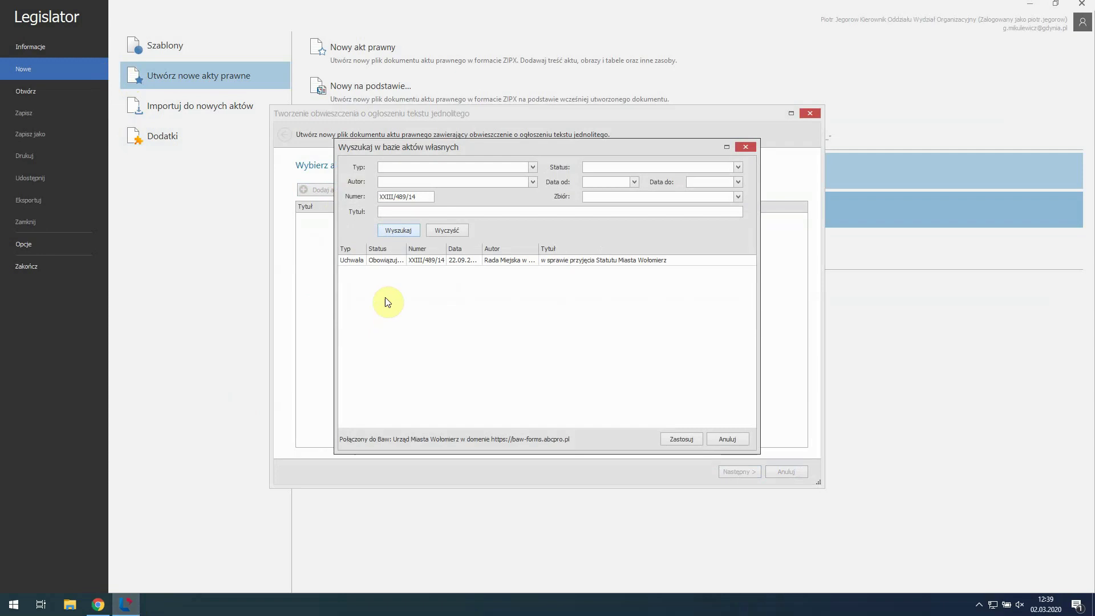
double_click(393, 262)
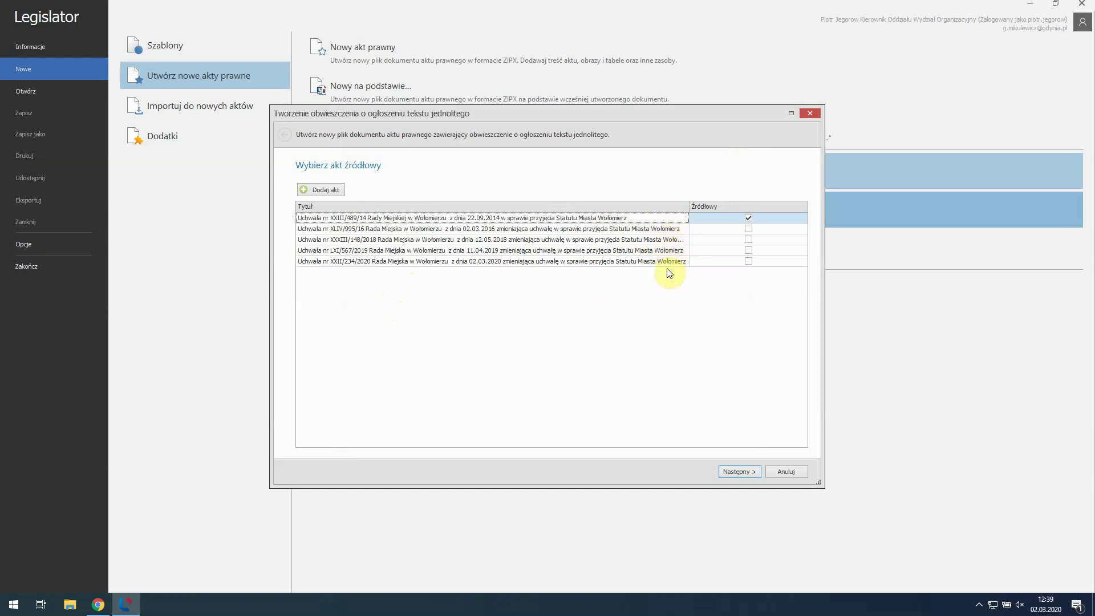
Accept the source act and the proposed announcement metadata, and maximise the wizard for choosing the elements the announcement omits
left_click(739, 473)
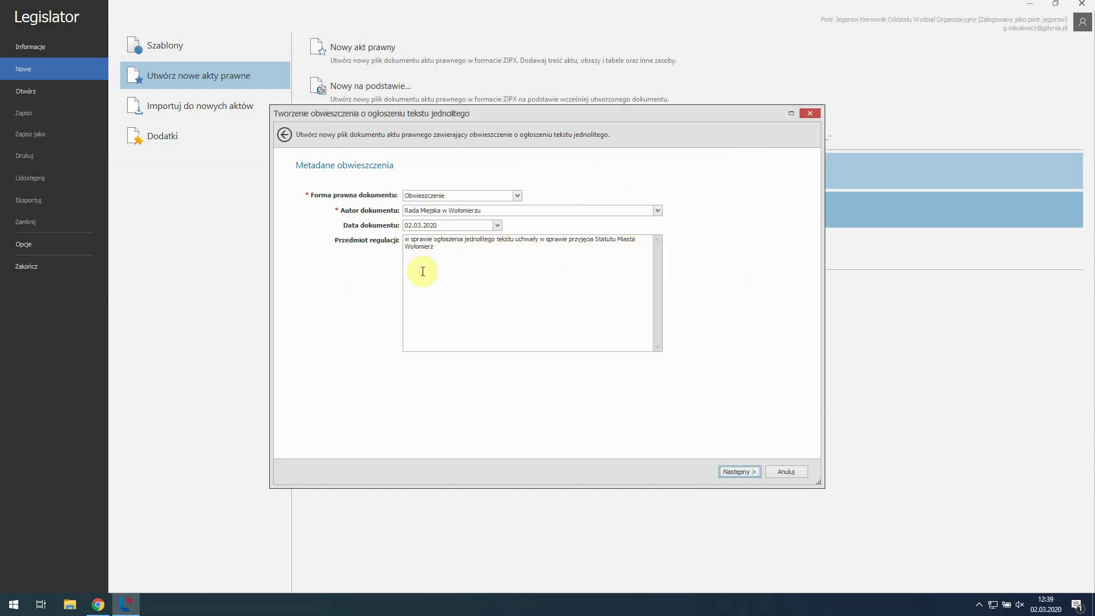
left_click(740, 472)
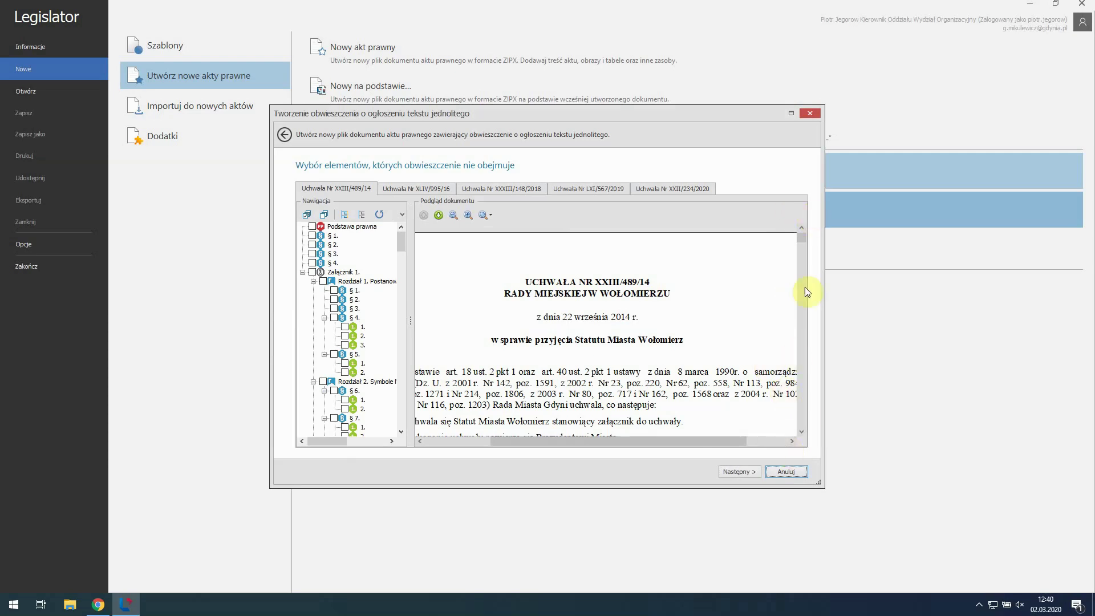
left_click(788, 114)
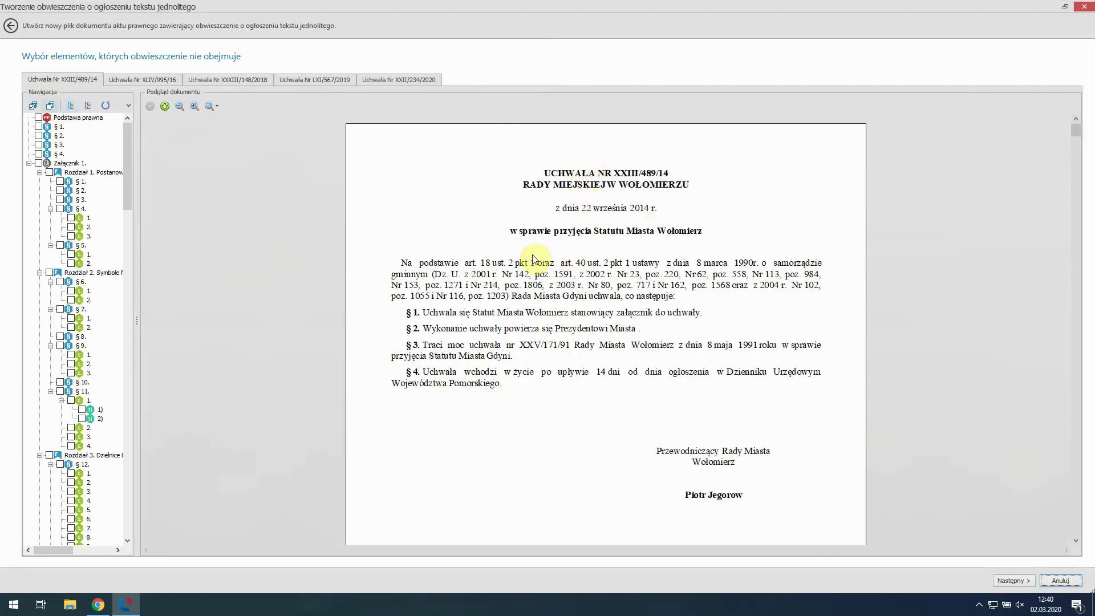
Look through the source resolution XXIII/489/14 and its four amending resolutions for provisions that the announcement should not cover
scroll(605, 365, "down", 2)
scroll(570, 348, "down", 4)
scroll(462, 293, "up", 5)
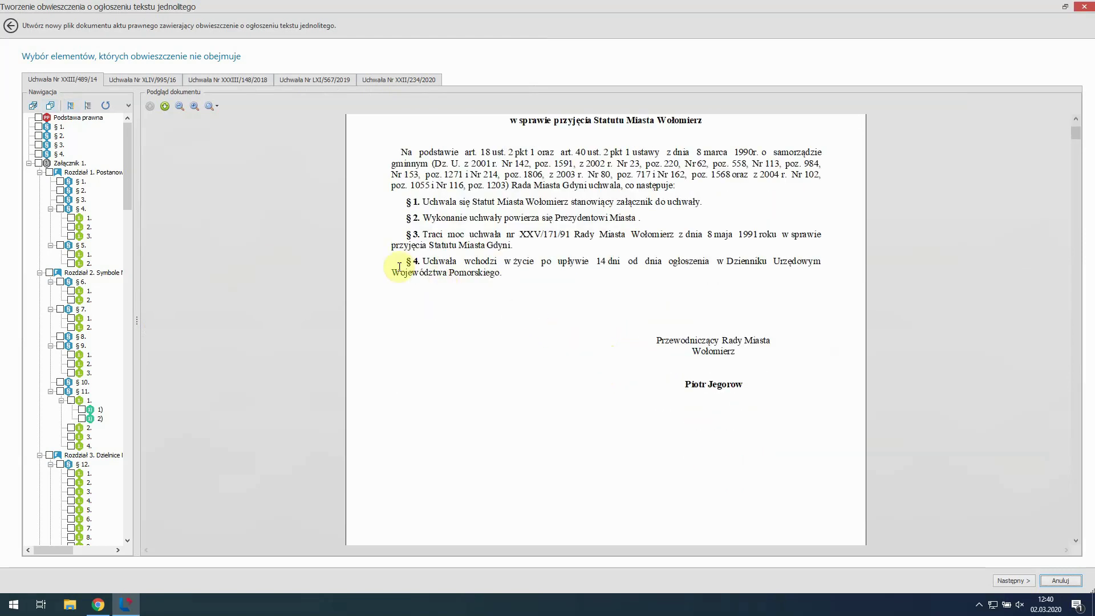
left_click(141, 79)
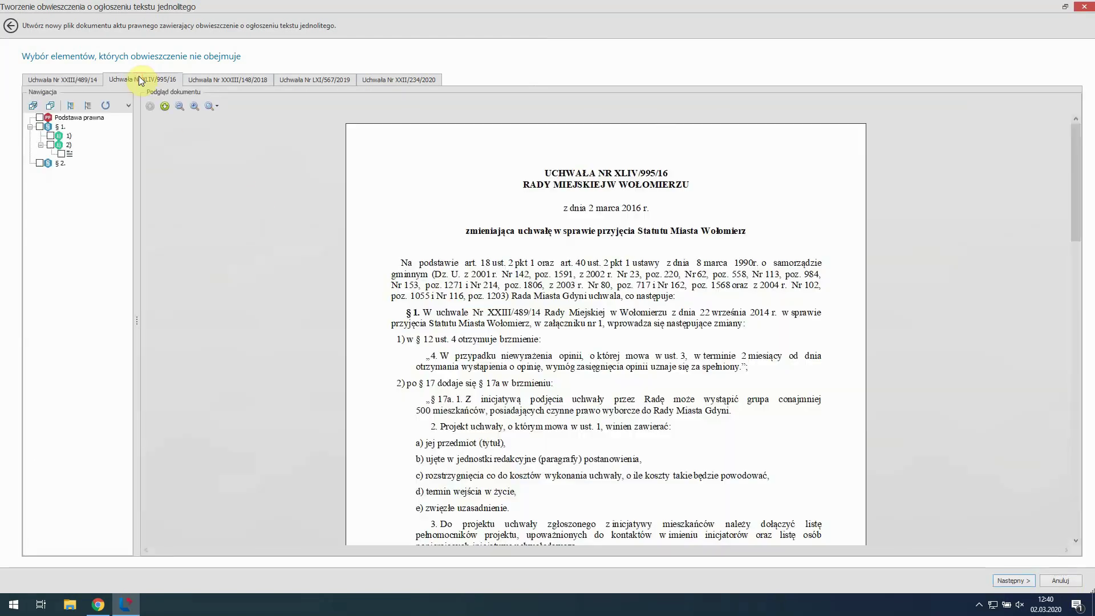
left_click(241, 83)
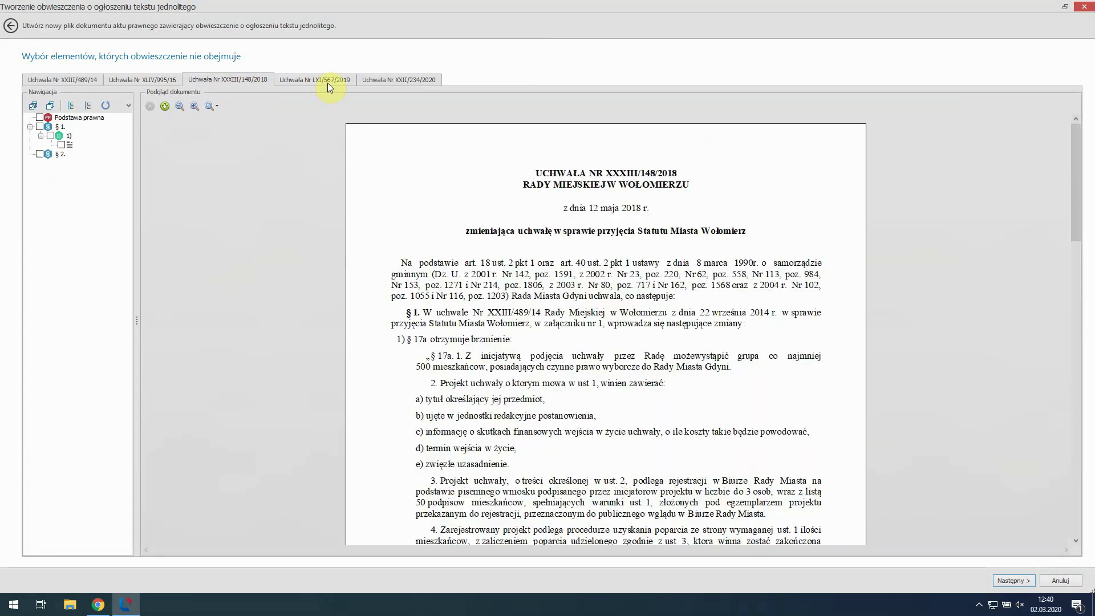
left_click(327, 83)
left_click(388, 81)
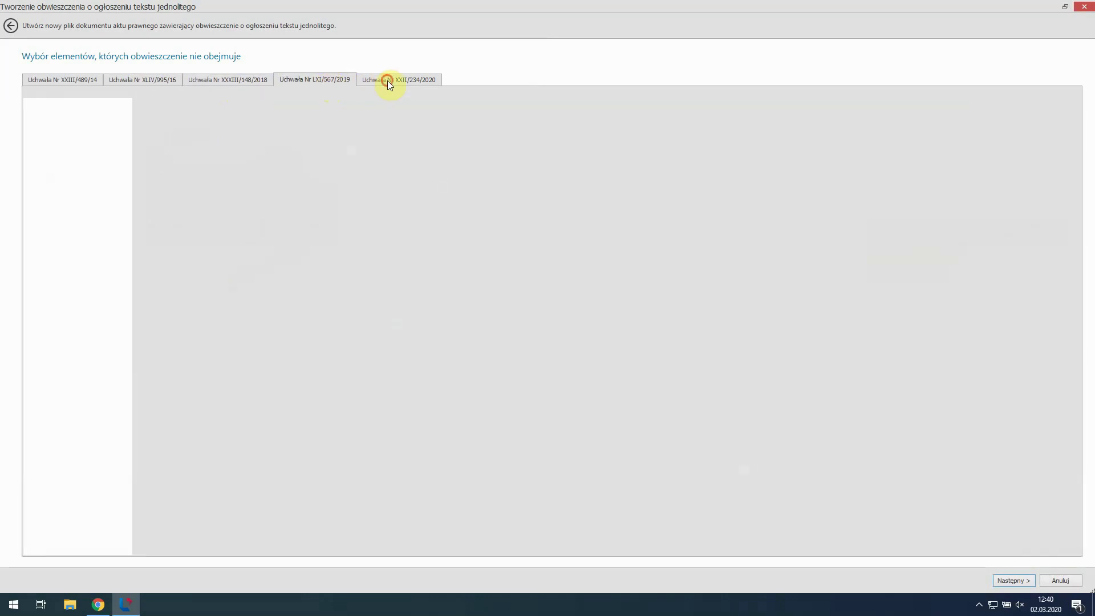
scroll(570, 342, "down", 2)
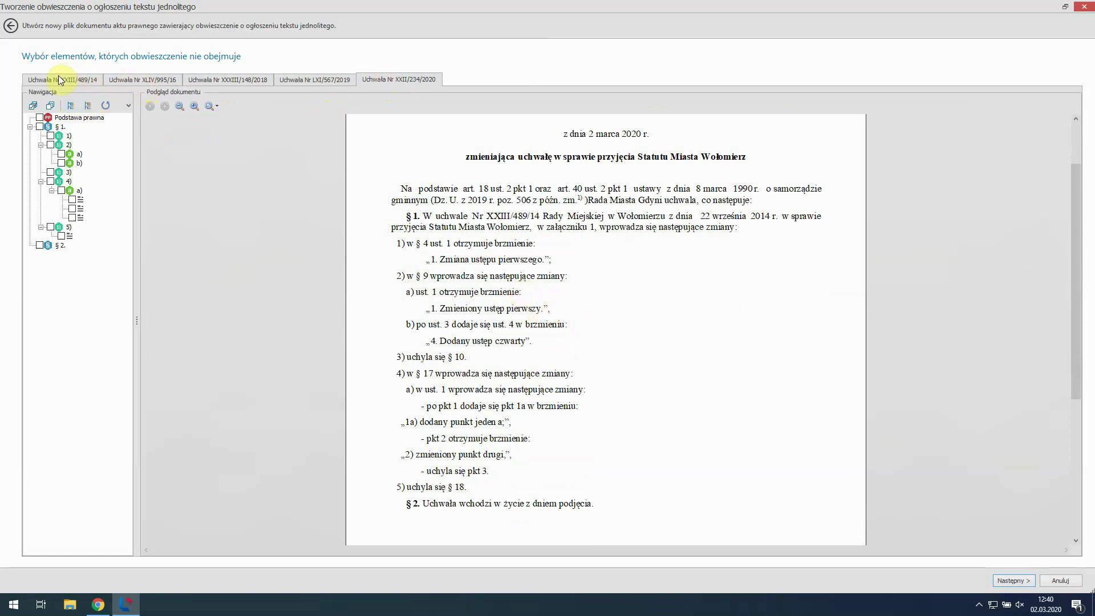
Mark § 2 as excluded in resolutions XLIV/995/16, XXXIII/148/2018, LXI/567/2019 and XXII/234/2020
left_click(142, 81)
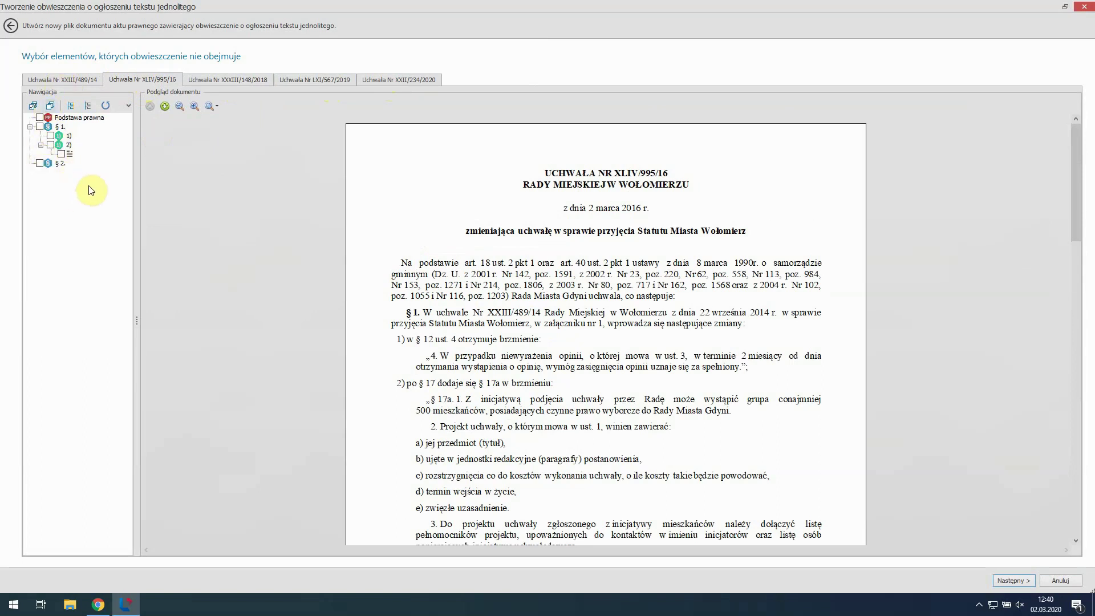
scroll(576, 258, "down", 3)
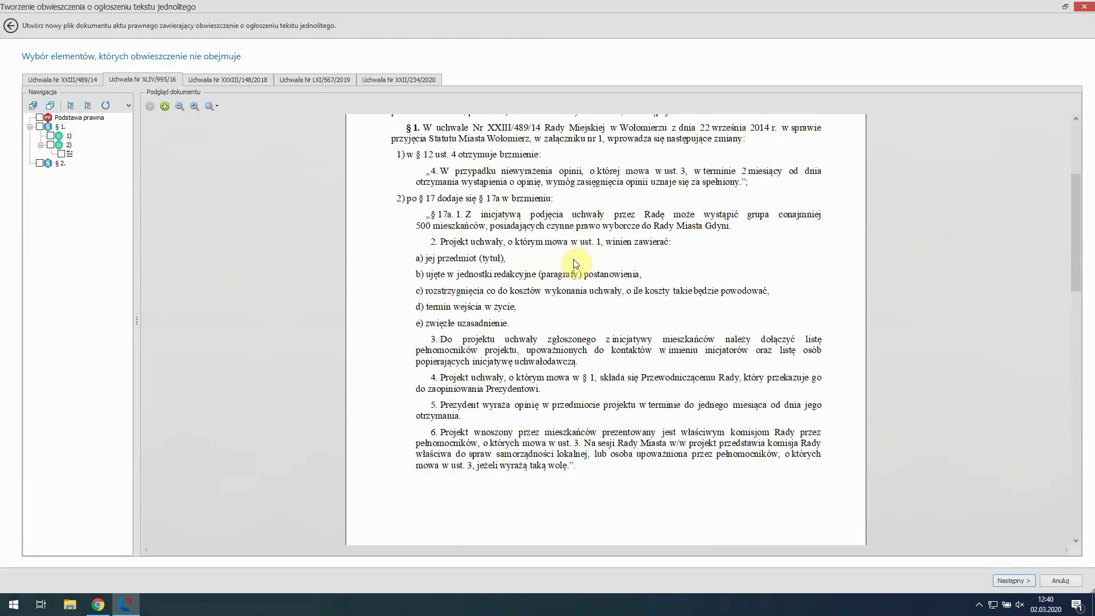
scroll(555, 254, "up", 3)
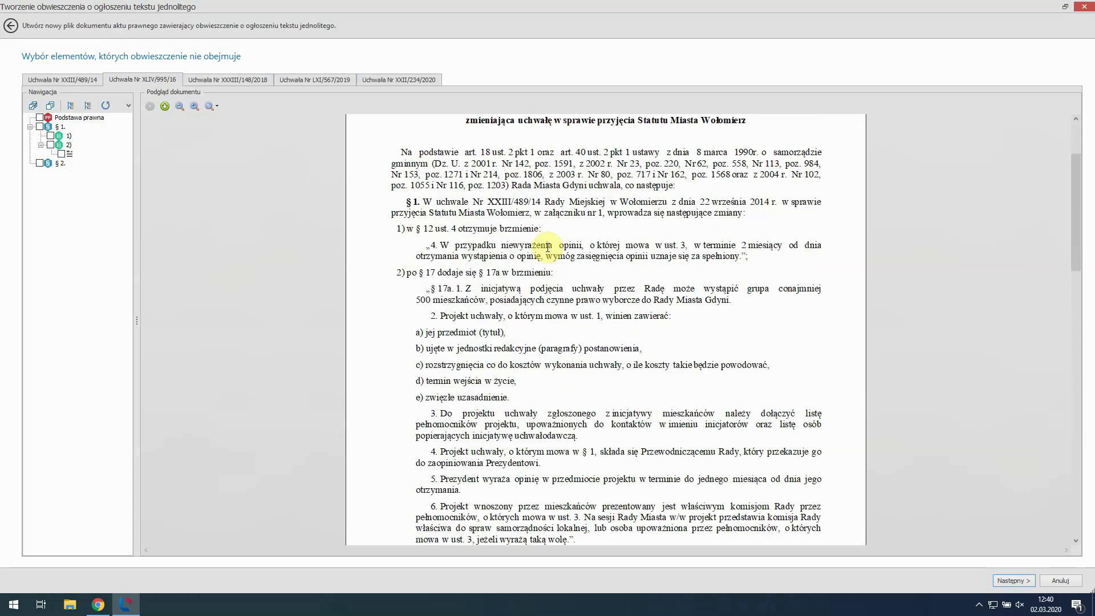
left_click(220, 80)
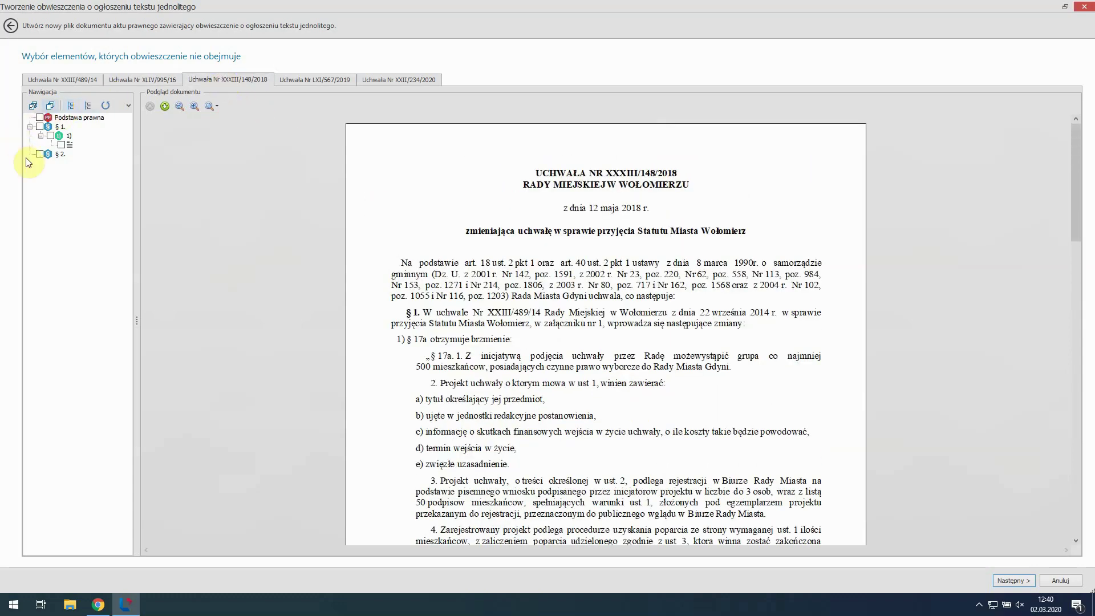
left_click(150, 80)
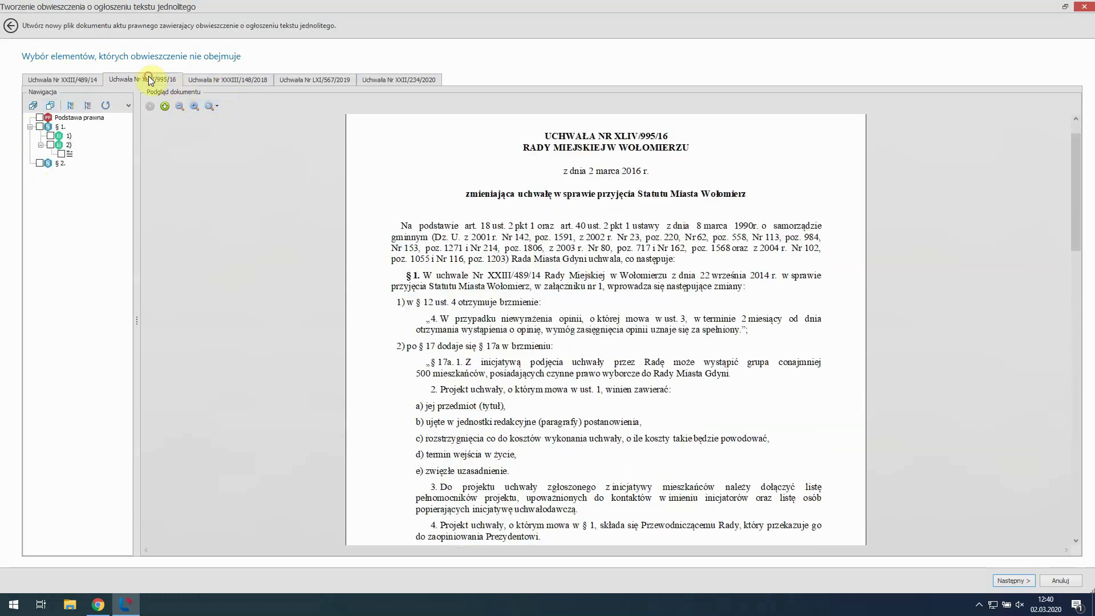
left_click(39, 165)
left_click(323, 85)
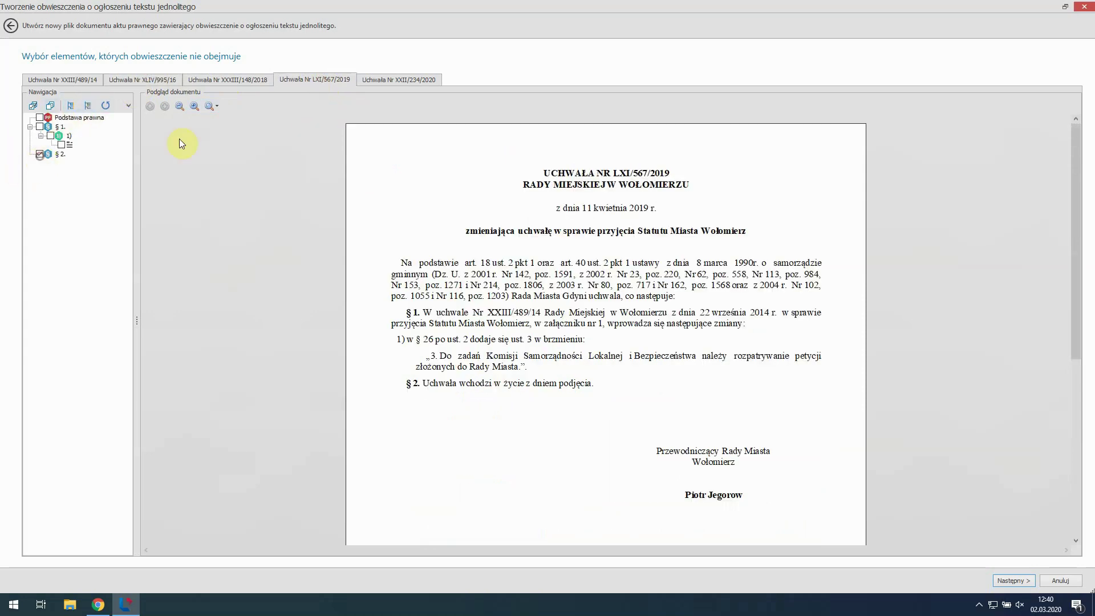
left_click(401, 82)
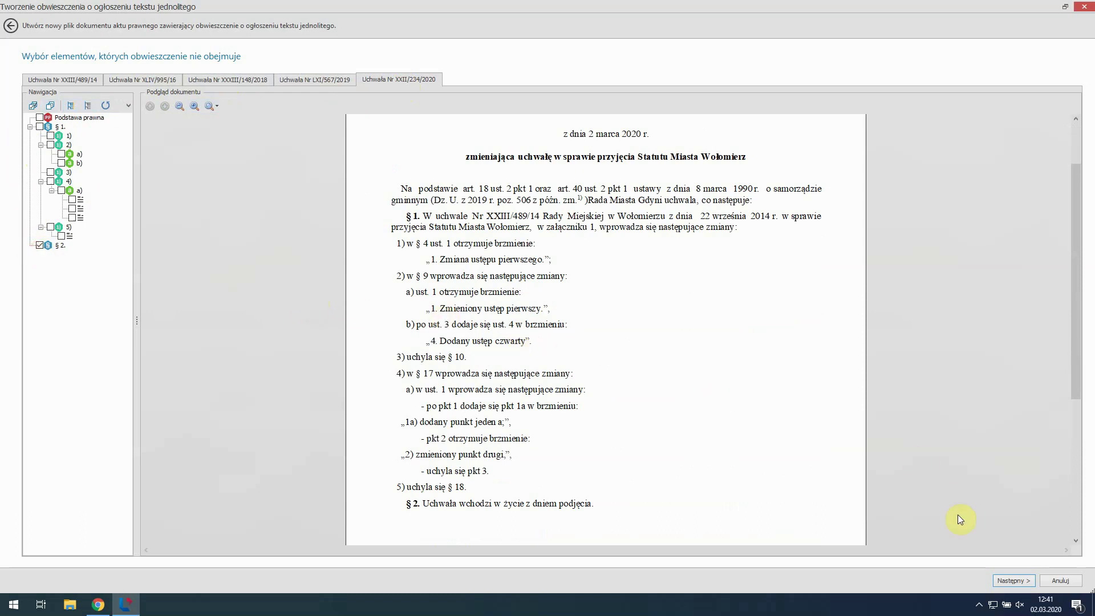
Finish the wizard to generate the consolidated-text announcement, and check its title and opening paragraph
left_click(1014, 580)
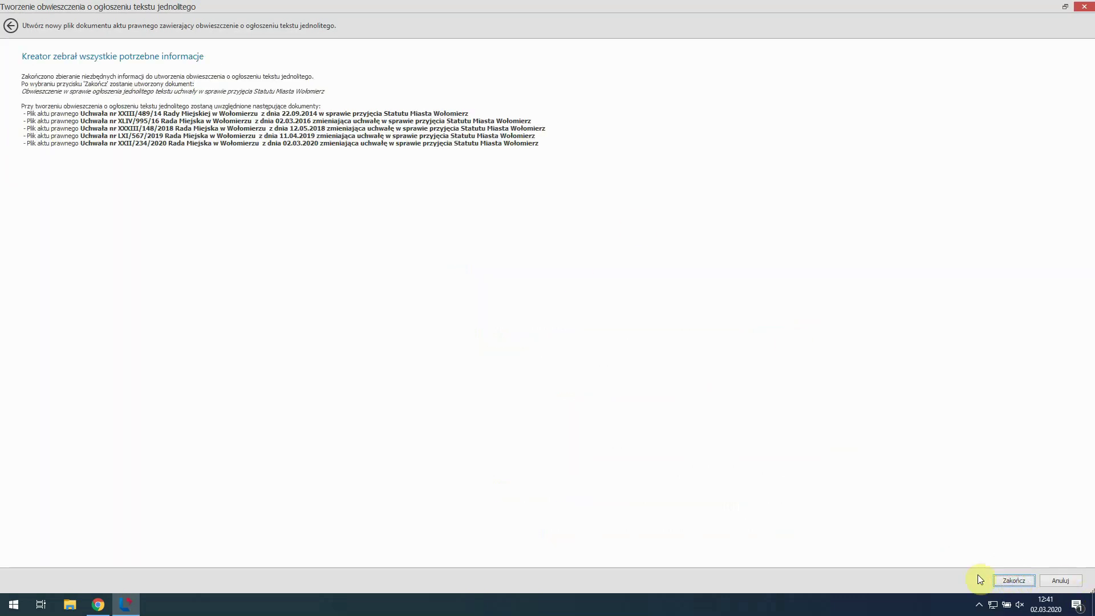
left_click(1013, 583)
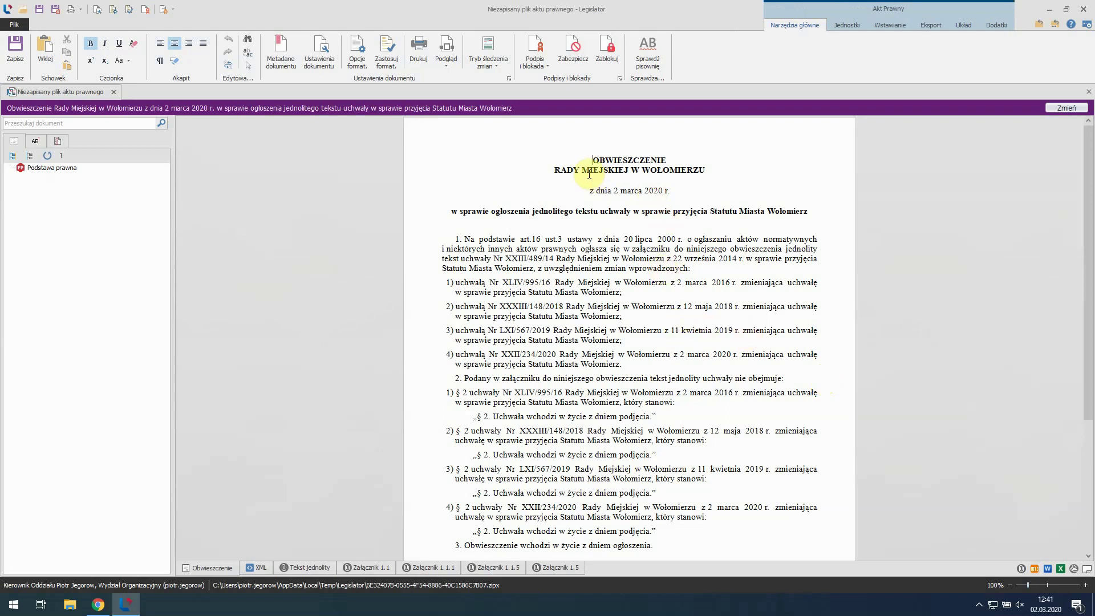
left_click_drag(471, 212, 580, 223)
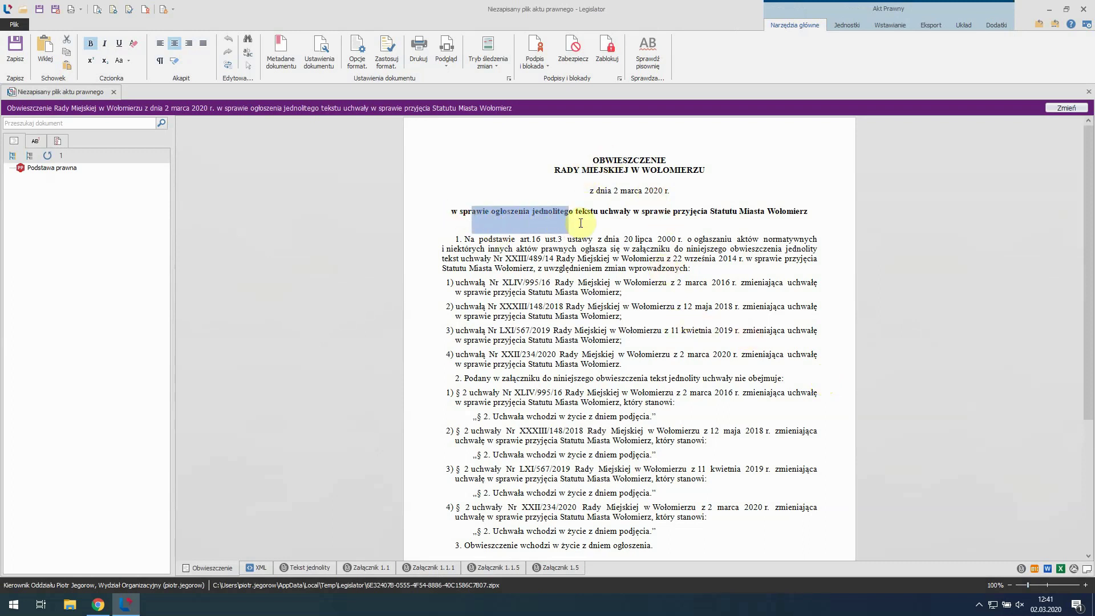
left_click(509, 249)
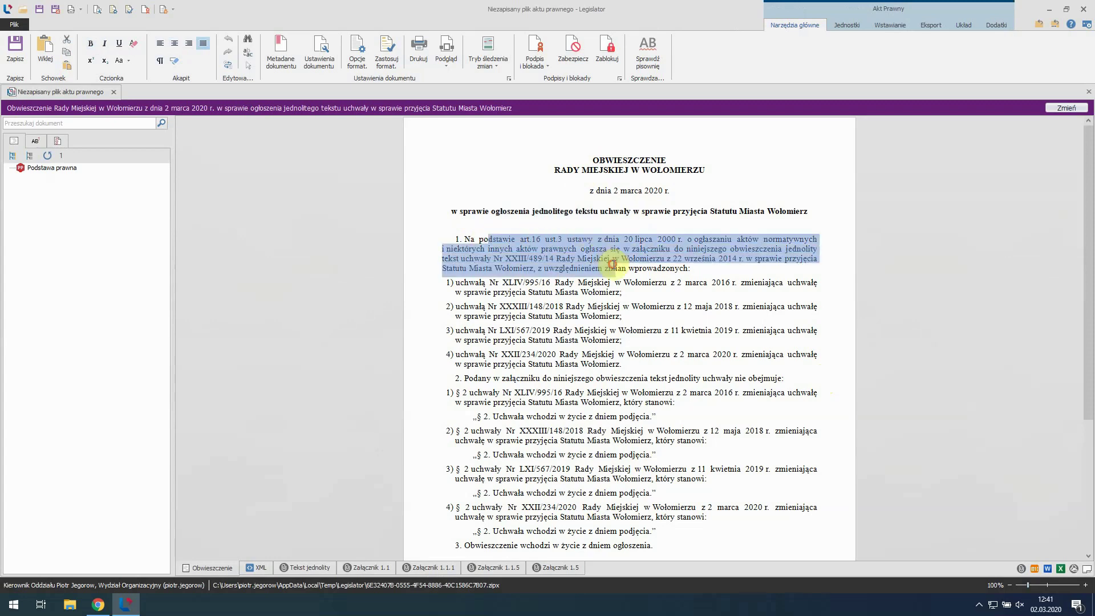